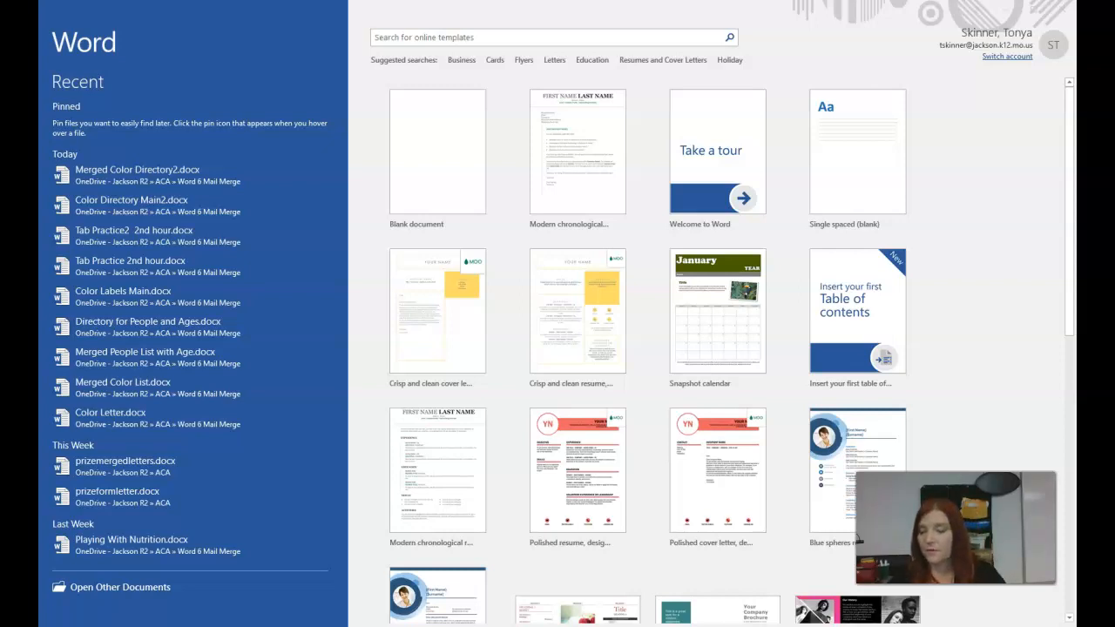
- Switch to the browser and examine the Blank Labels and Custom Printing categories on the Avery website
{"action": "left_click", "coordinate": [406, 594]}
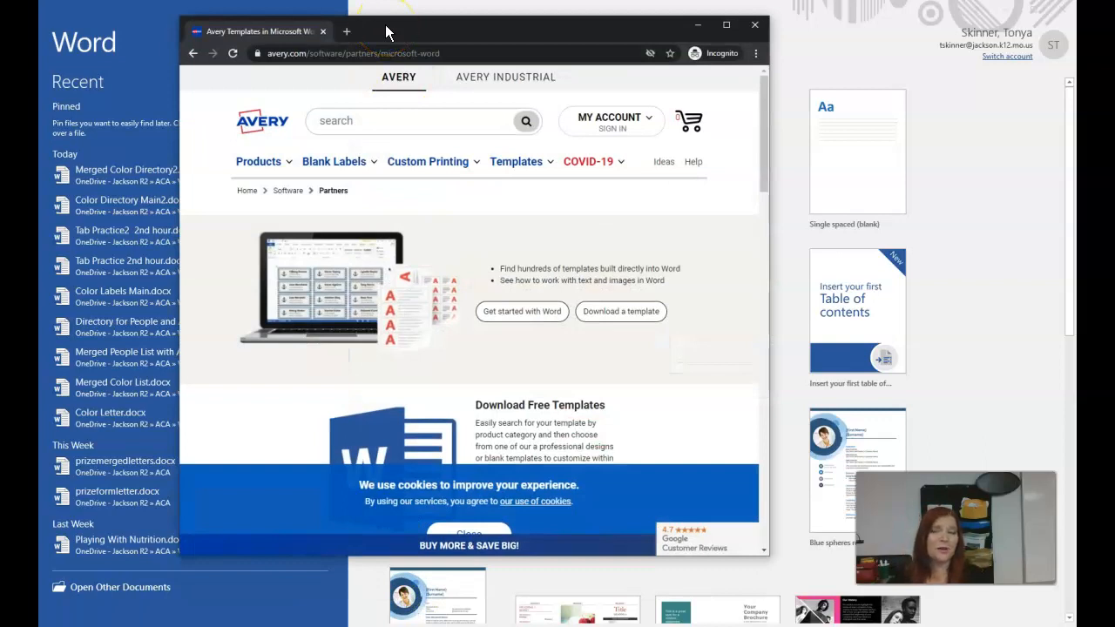
{"action": "mouse_move", "coordinate": [357, 162]}
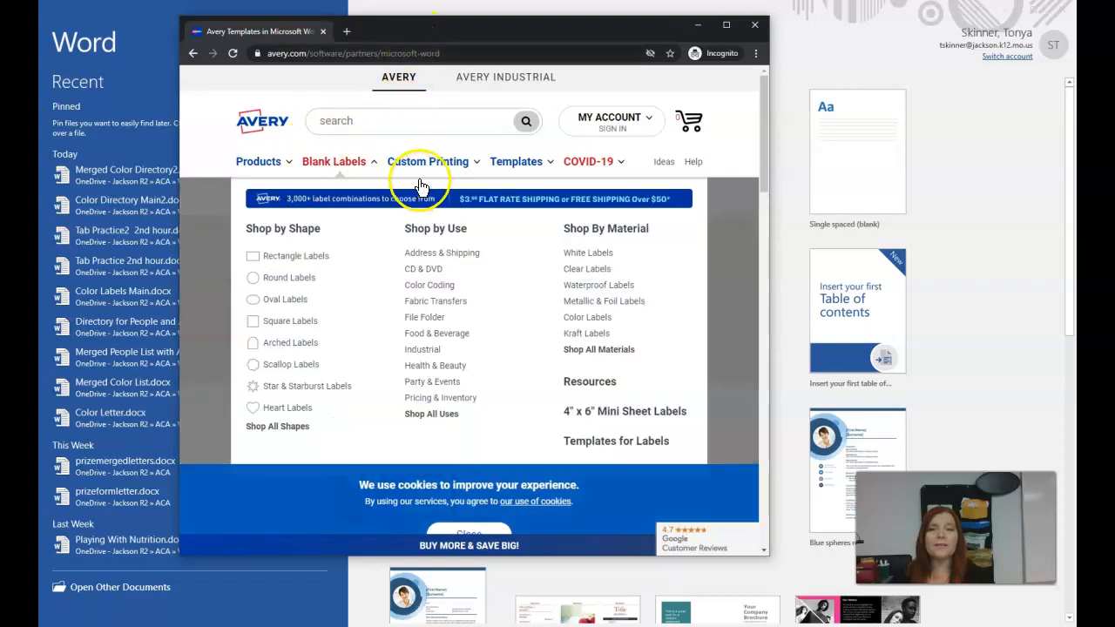
{"action": "mouse_move", "coordinate": [408, 178]}
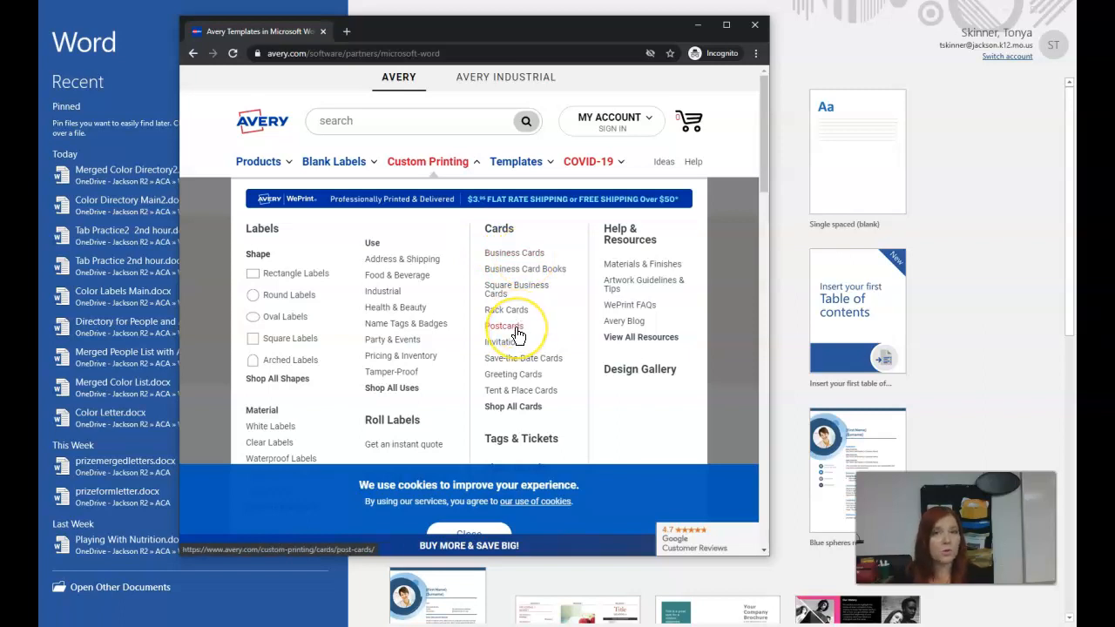
{"action": "scroll", "coordinate": [514, 394], "scroll_direction": "down", "scroll_amount": 1}
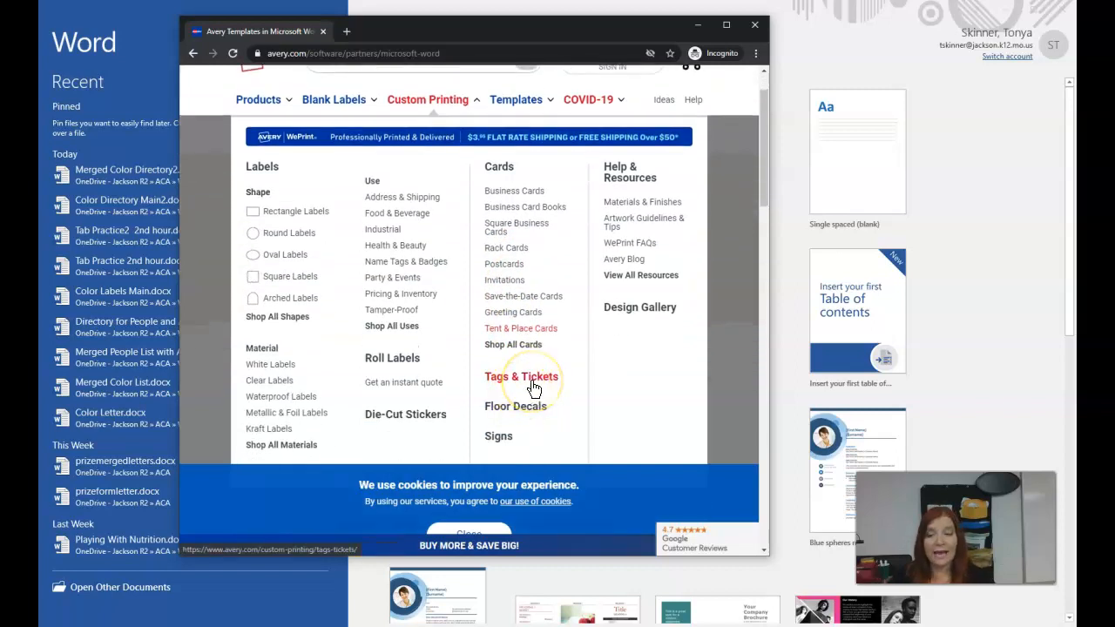
{"action": "scroll", "coordinate": [414, 401], "scroll_direction": "down", "scroll_amount": 1}
{"action": "scroll", "coordinate": [414, 401], "scroll_direction": "up", "scroll_amount": 1}
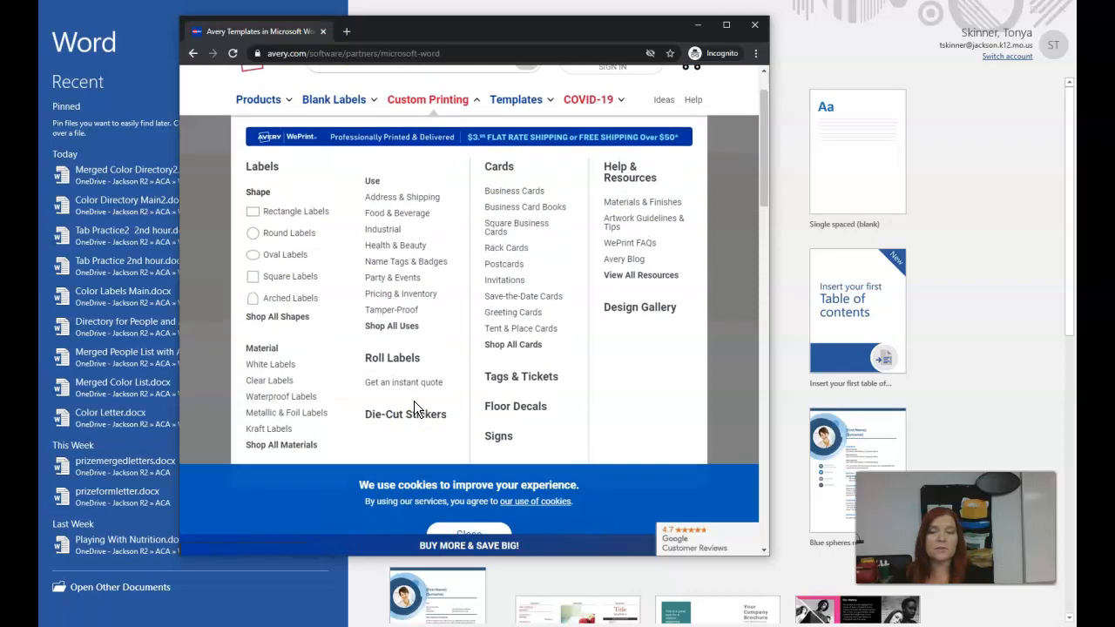
- Open the custom round labels page, examine its shape, size, material and quantity options, and return to Word
{"action": "left_click", "coordinate": [288, 239]}
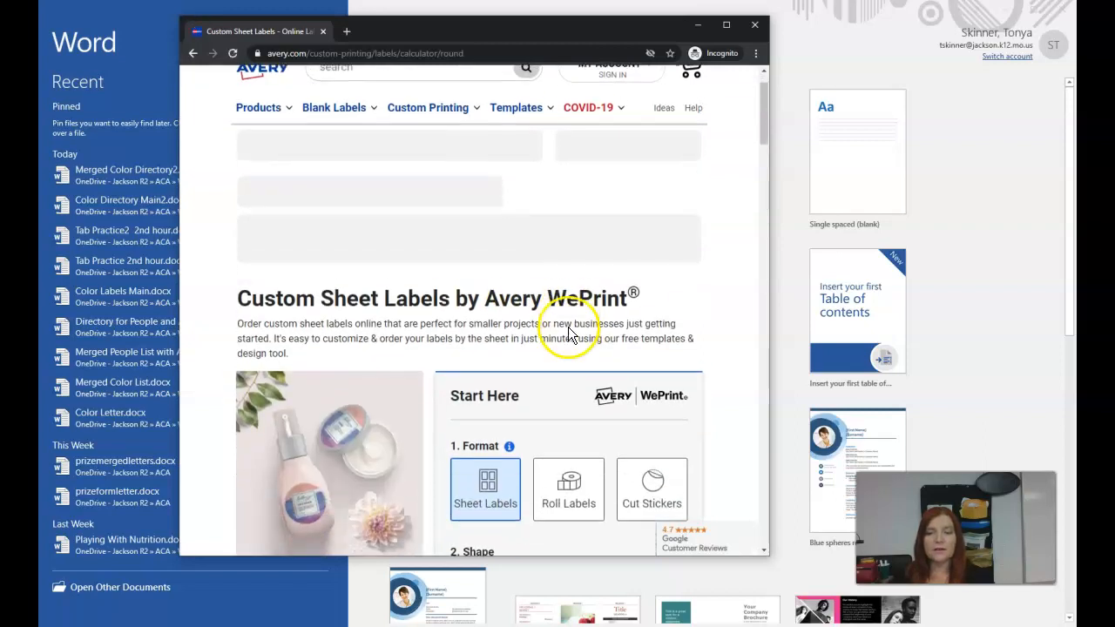
{"action": "scroll", "coordinate": [568, 331], "scroll_direction": "down", "scroll_amount": 2}
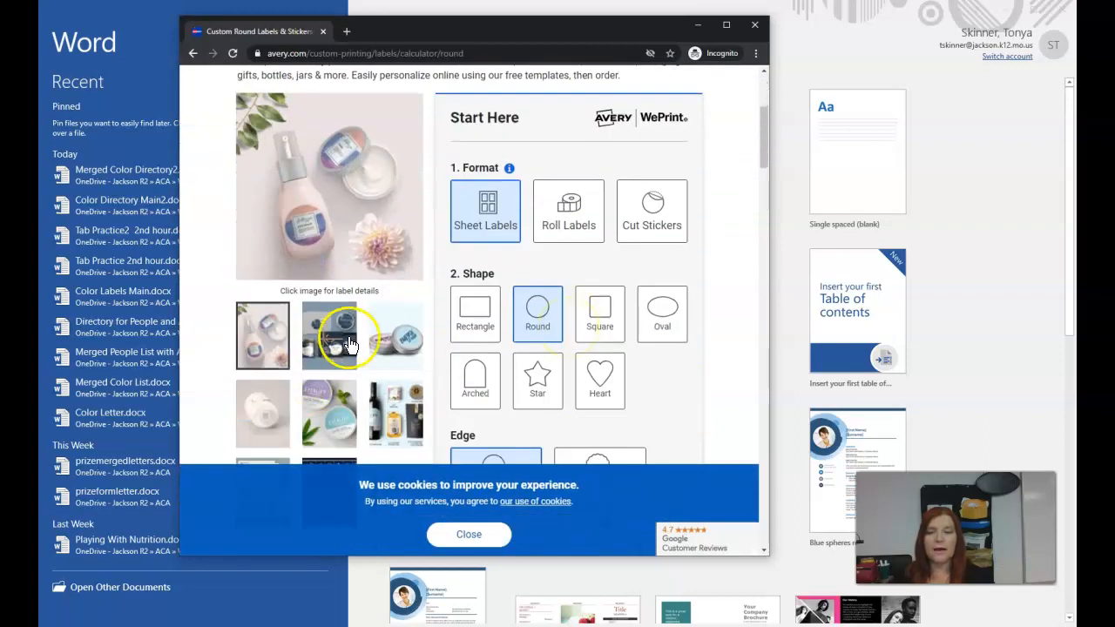
{"action": "scroll", "coordinate": [365, 293], "scroll_direction": "down", "scroll_amount": 4}
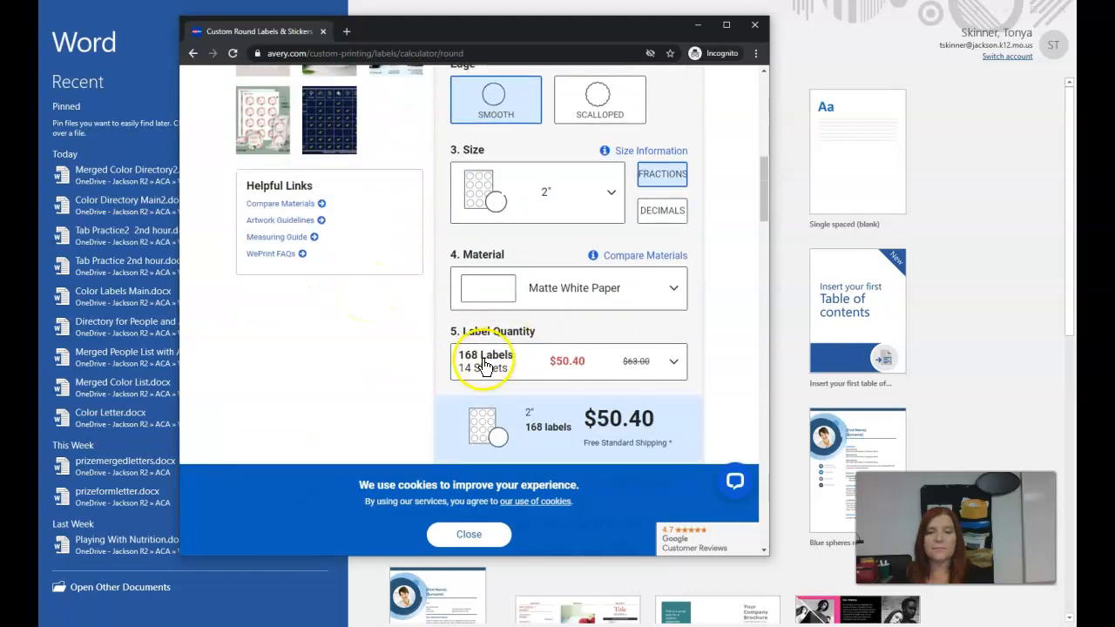
{"action": "scroll", "coordinate": [488, 373], "scroll_direction": "down", "scroll_amount": 1}
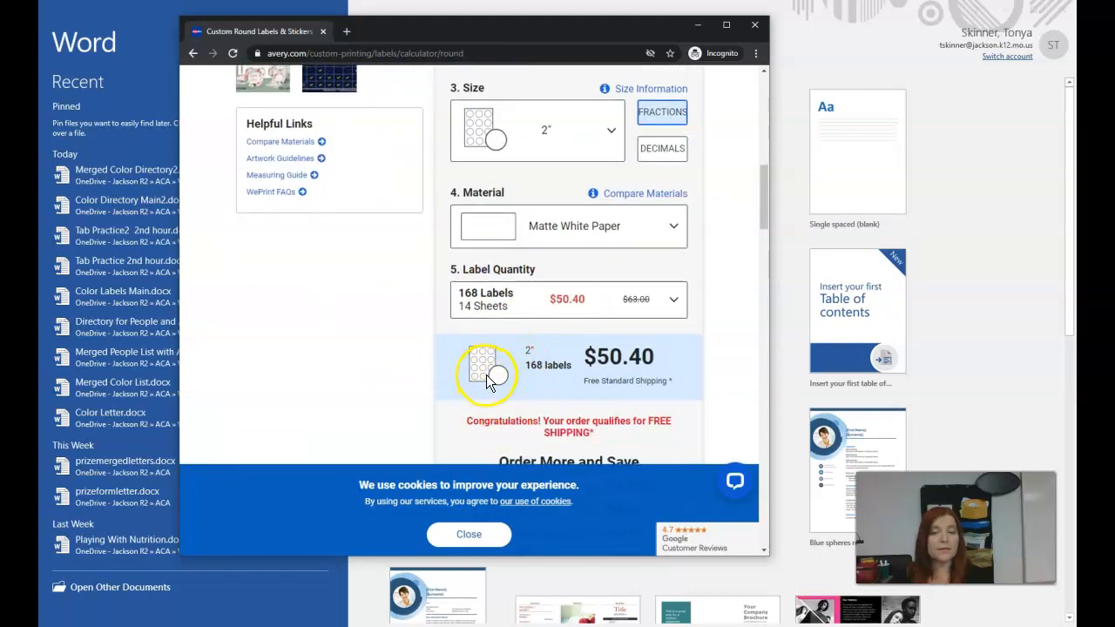
{"action": "left_click", "coordinate": [700, 26]}
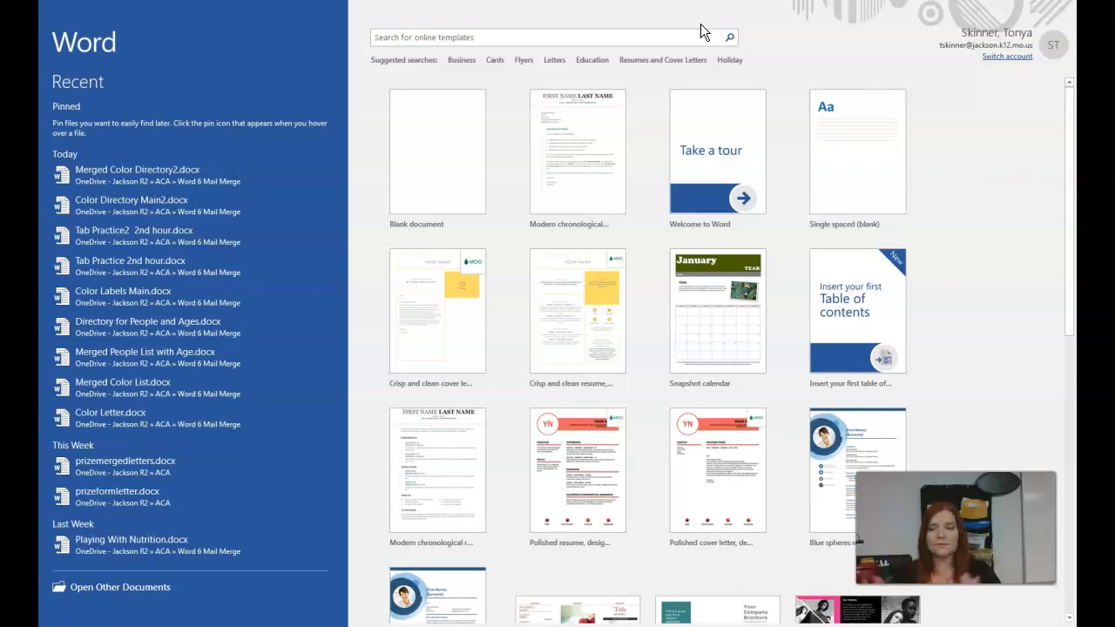
- Create a new blank document
{"action": "left_click", "coordinate": [453, 161]}
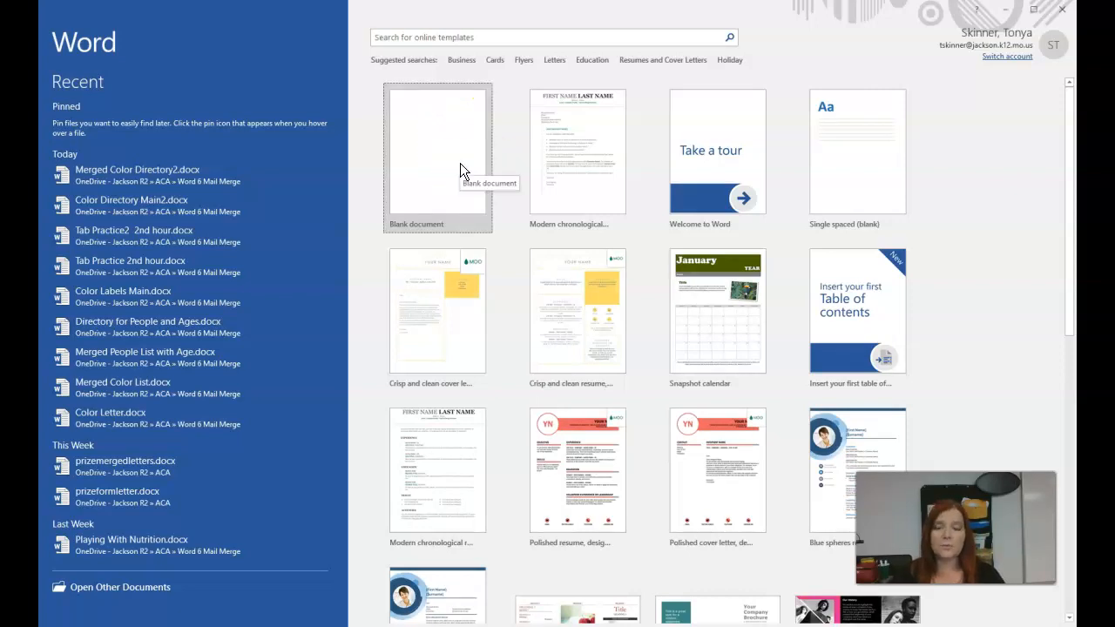
{"action": "left_click", "coordinate": [460, 163]}
{"action": "left_click", "coordinate": [493, 200]}
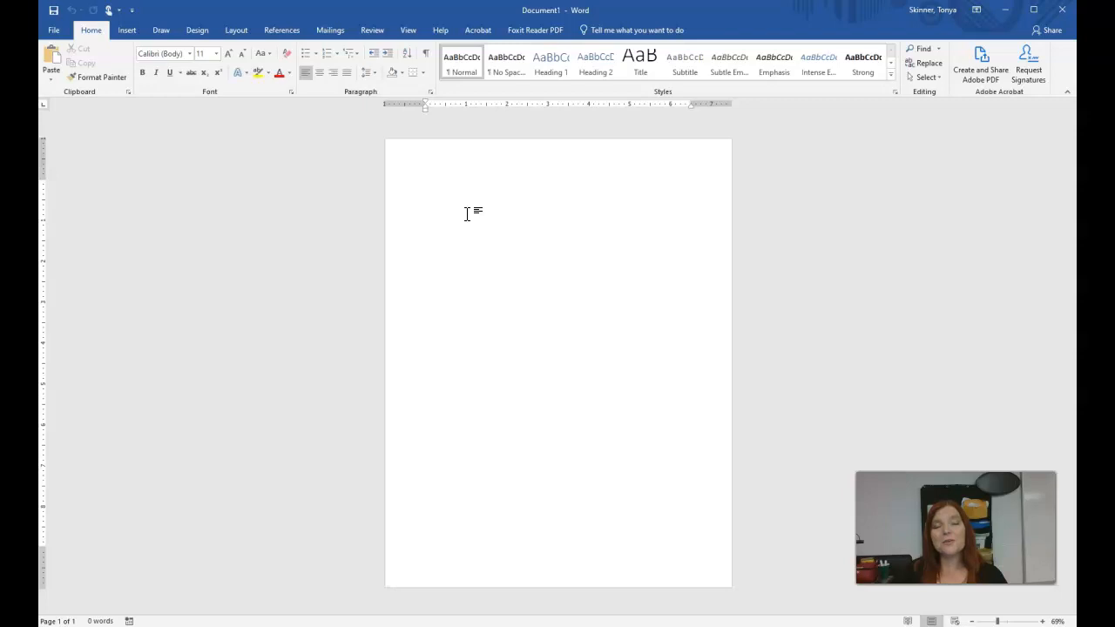
{"action": "left_click", "coordinate": [496, 203]}
{"action": "left_click", "coordinate": [508, 142]}
- Start a labels mail merge and set the label vendor to Avery US Letter
{"action": "left_click", "coordinate": [321, 28]}
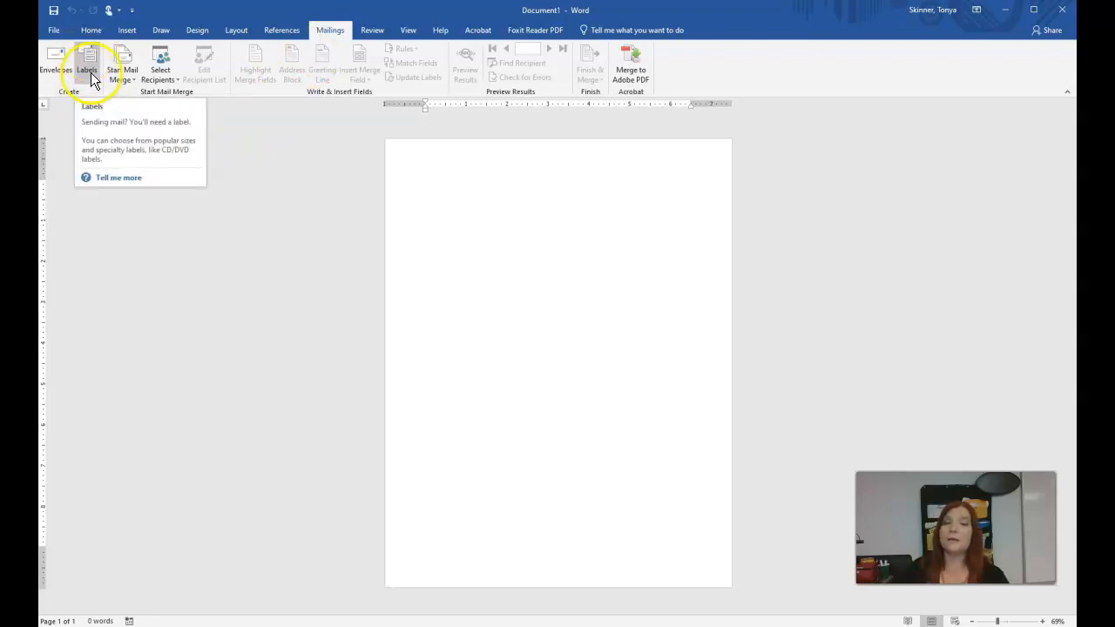
{"action": "left_click", "coordinate": [507, 201]}
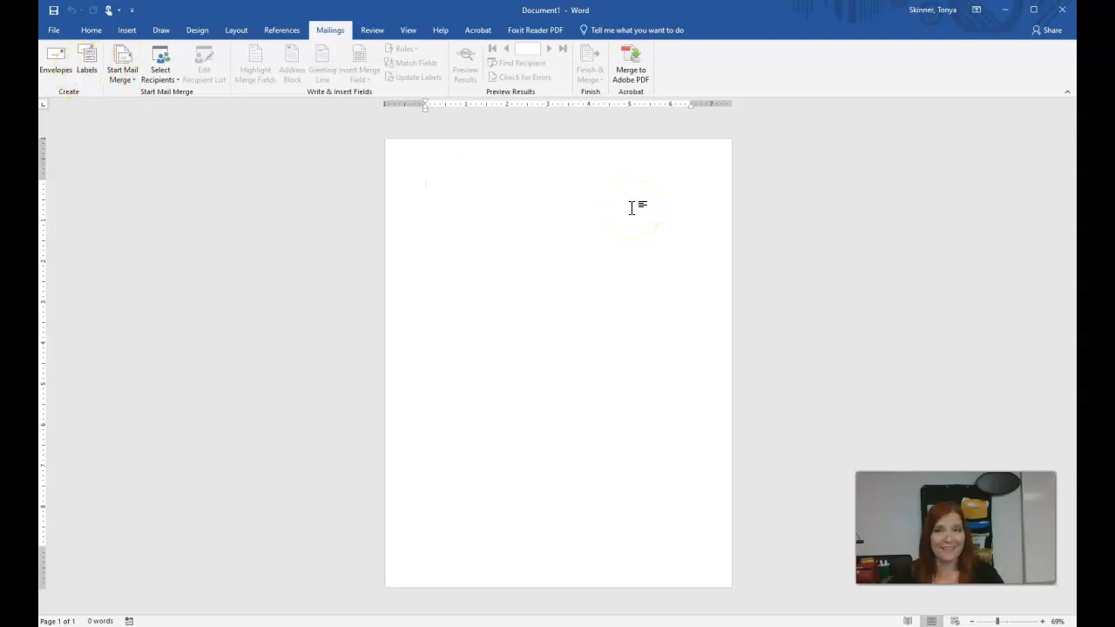
{"action": "left_click", "coordinate": [125, 72]}
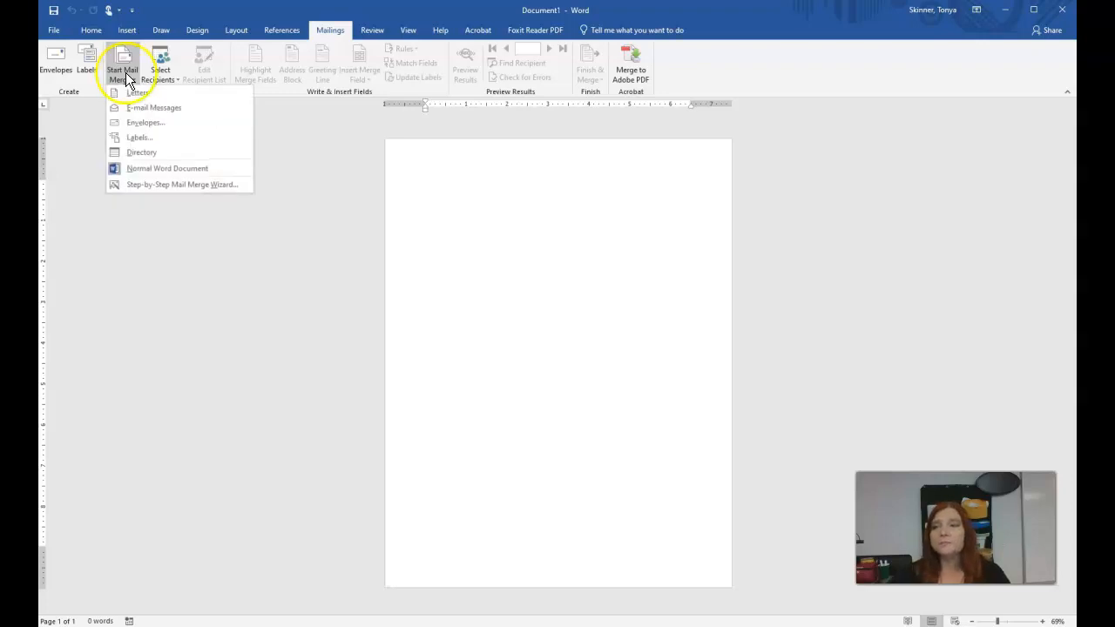
{"action": "left_click", "coordinate": [140, 136]}
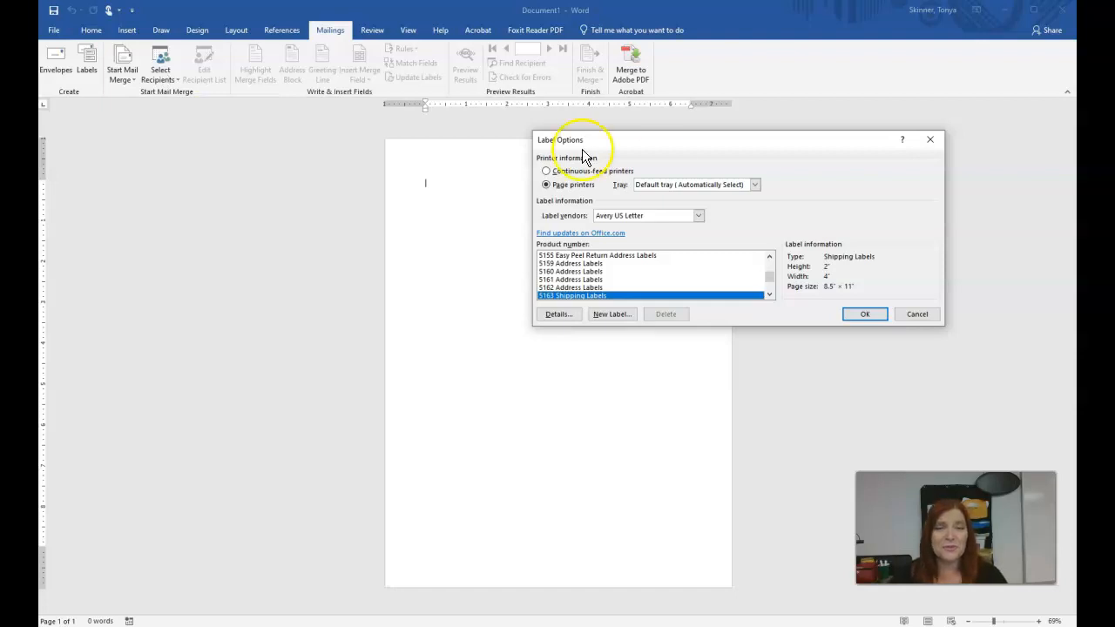
{"action": "left_click", "coordinate": [671, 216]}
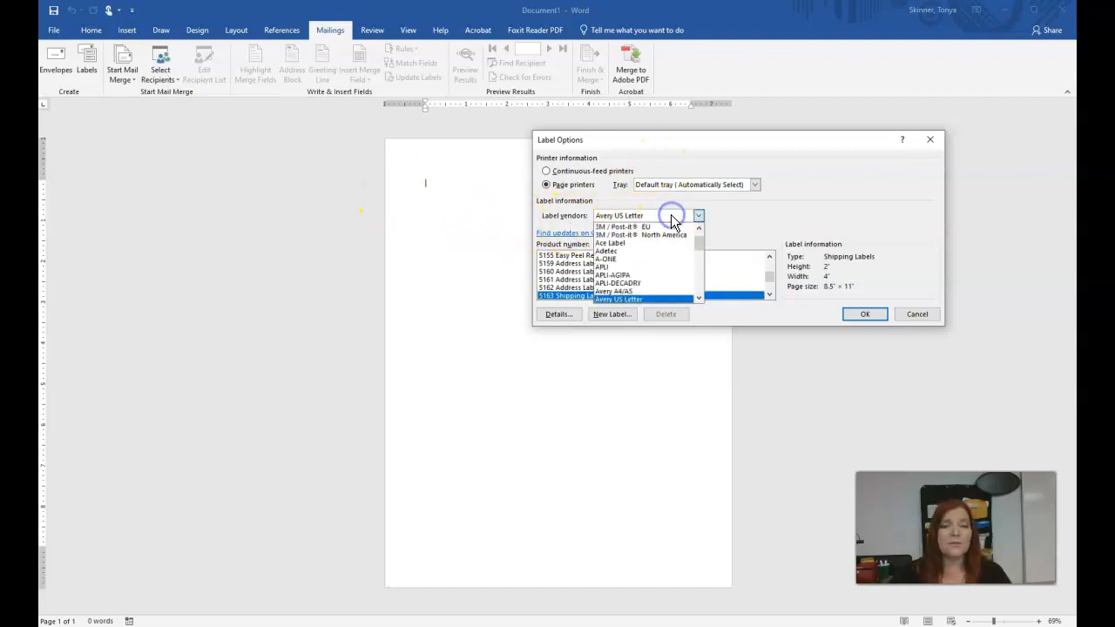
{"action": "mouse_move", "coordinate": [697, 229]}
{"action": "left_mouse_down"}
{"action": "mouse_move", "coordinate": [698, 300]}
{"action": "mouse_move", "coordinate": [705, 231]}
{"action": "left_mouse_up"}
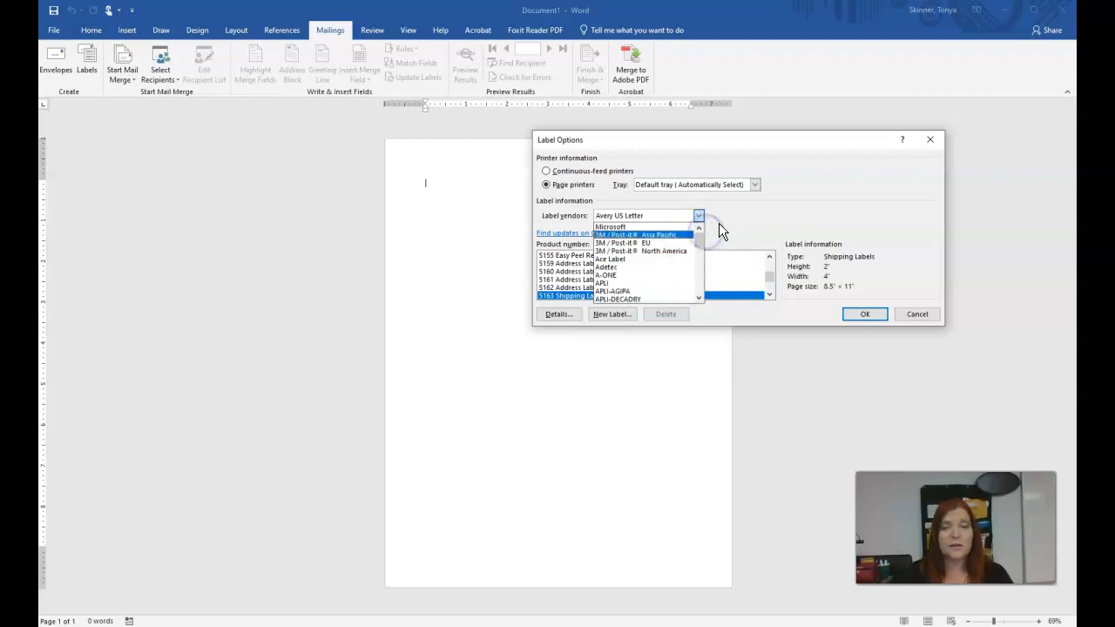
{"action": "left_click", "coordinate": [727, 214]}
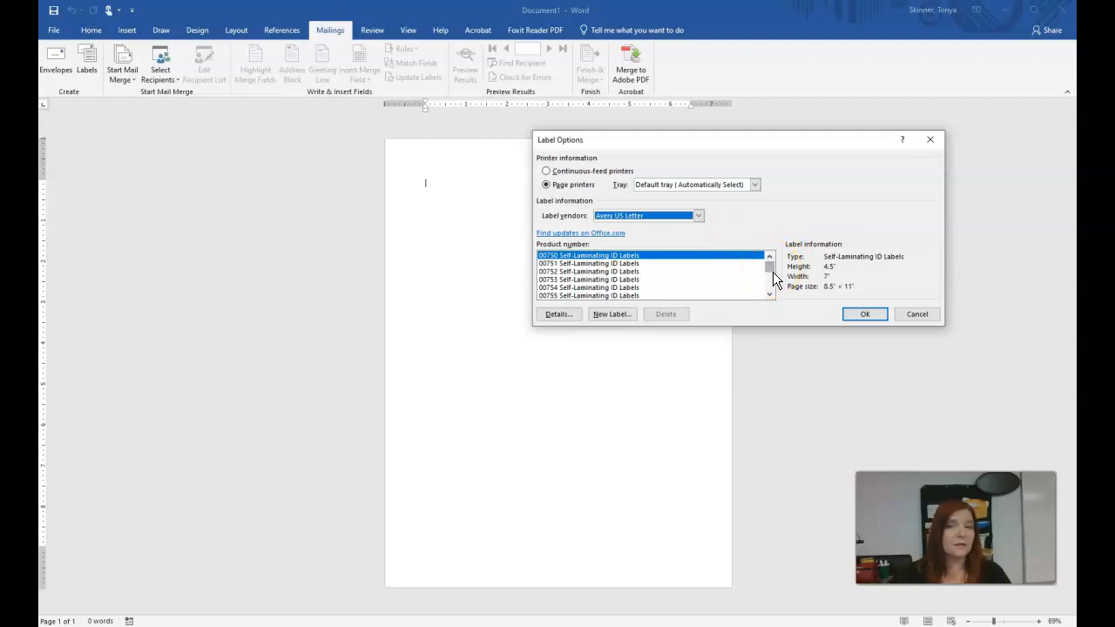
{"action": "left_click", "coordinate": [622, 218]}
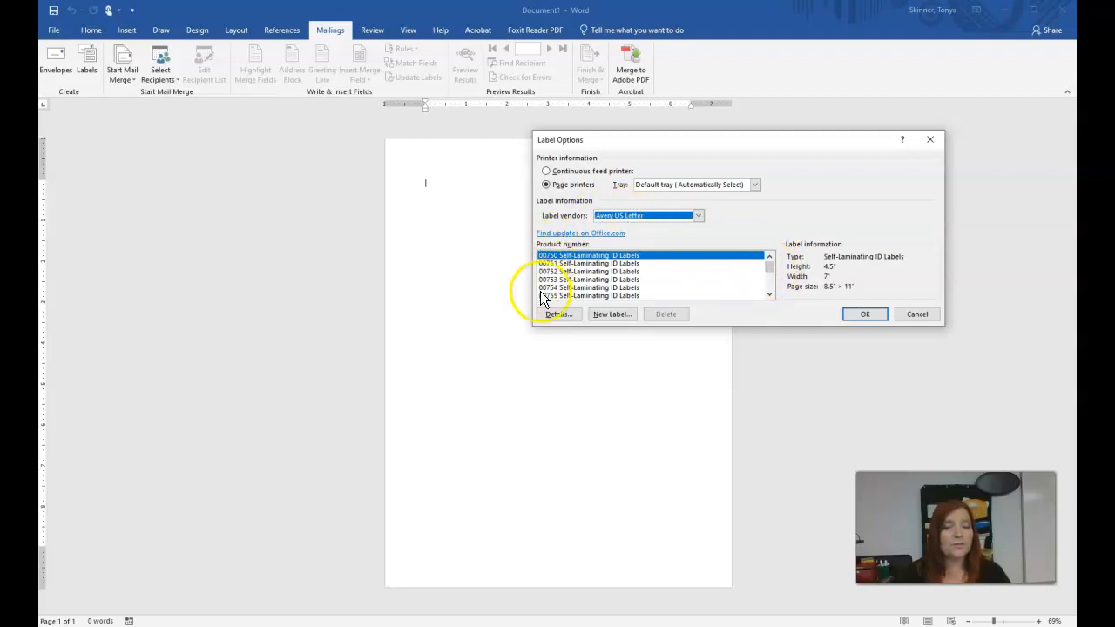
- Choose the 5163 Shipping Labels product and apply its label layout to the document
{"action": "left_click_drag", "start_coordinate": [770, 273], "coordinate": [772, 277]}
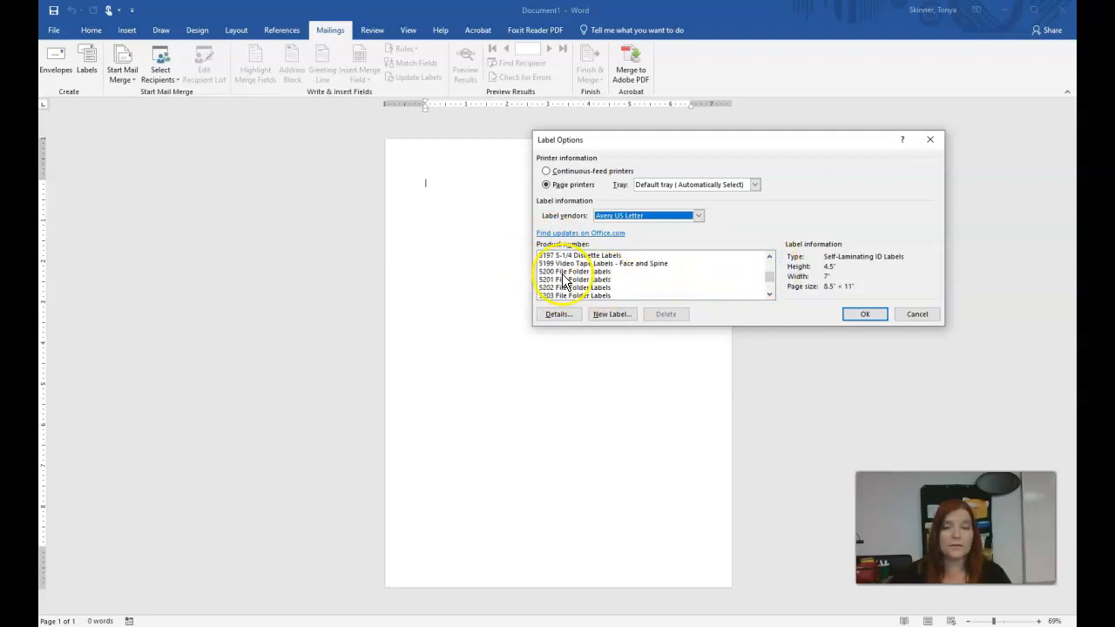
{"action": "left_click", "coordinate": [770, 256]}
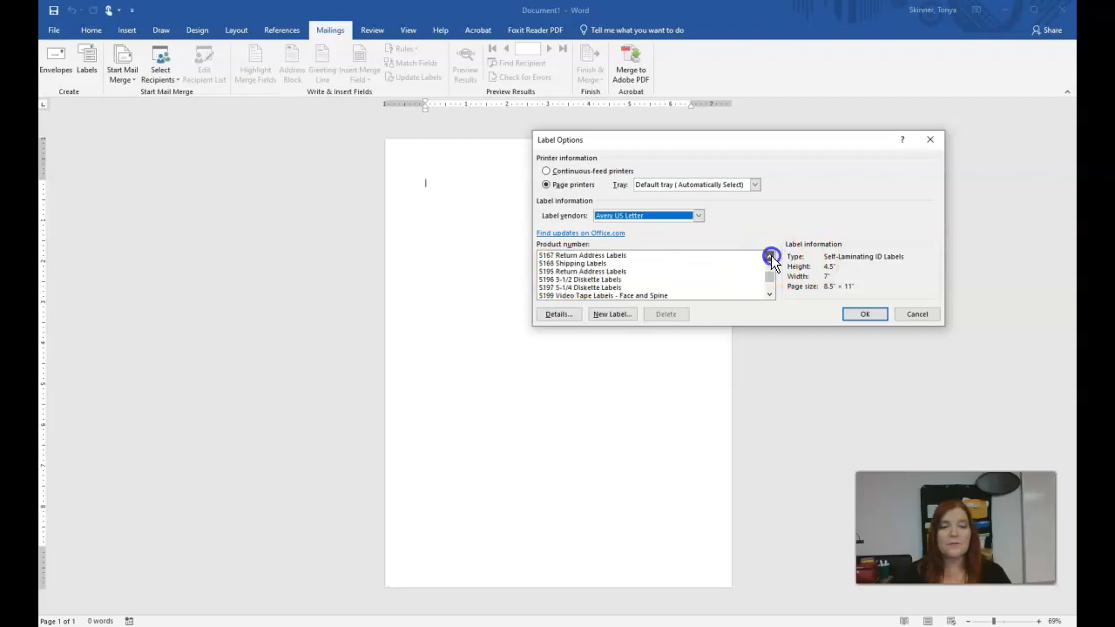
{"action": "left_click", "coordinate": [567, 250]}
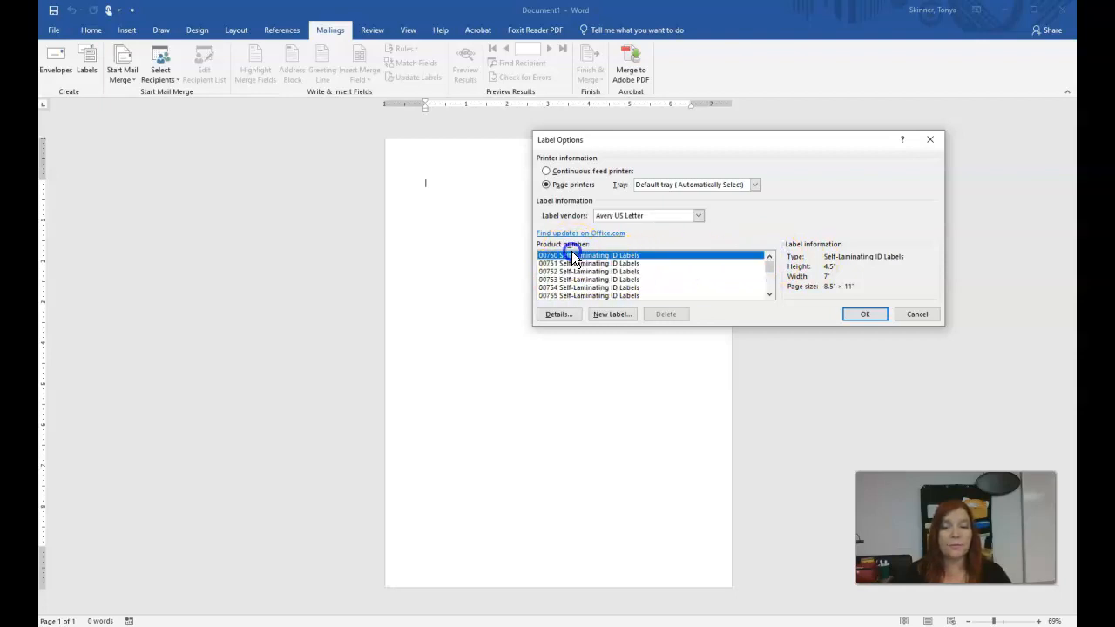
{"action": "left_click_drag", "start_coordinate": [770, 269], "coordinate": [760, 289]}
{"action": "scroll", "coordinate": [572, 281], "scroll_direction": "up", "scroll_amount": 6}
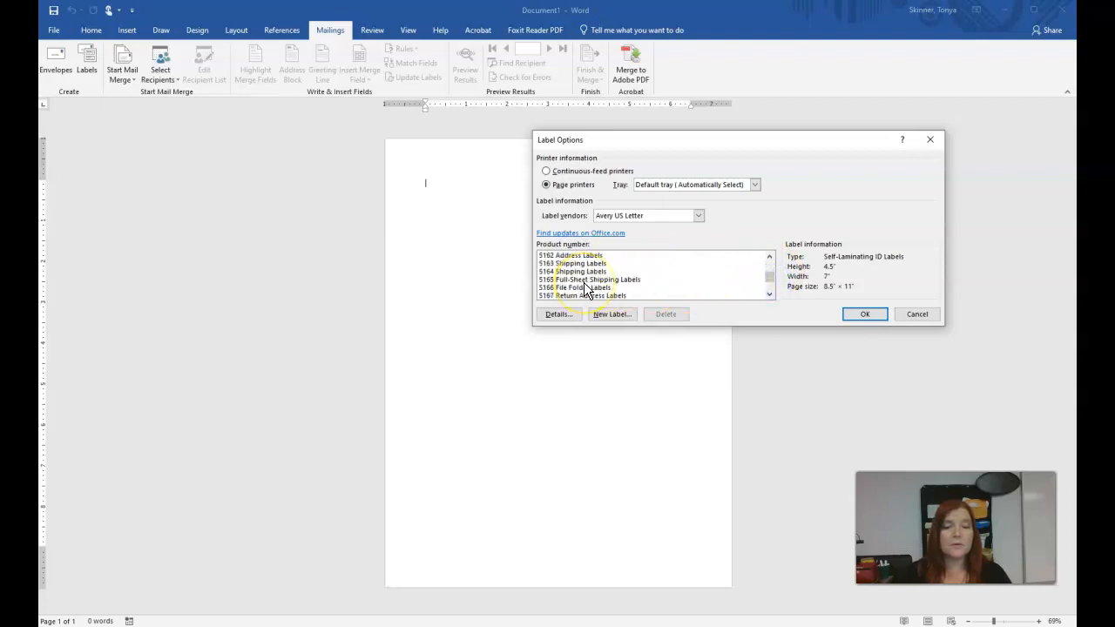
{"action": "left_click", "coordinate": [574, 265]}
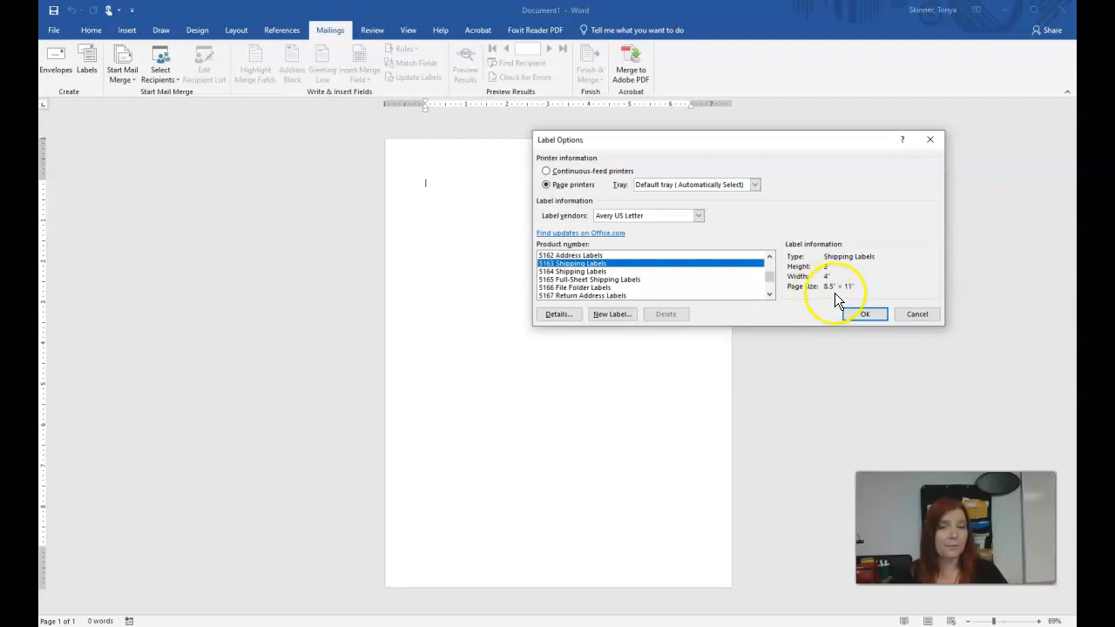
{"action": "left_click", "coordinate": [865, 315]}
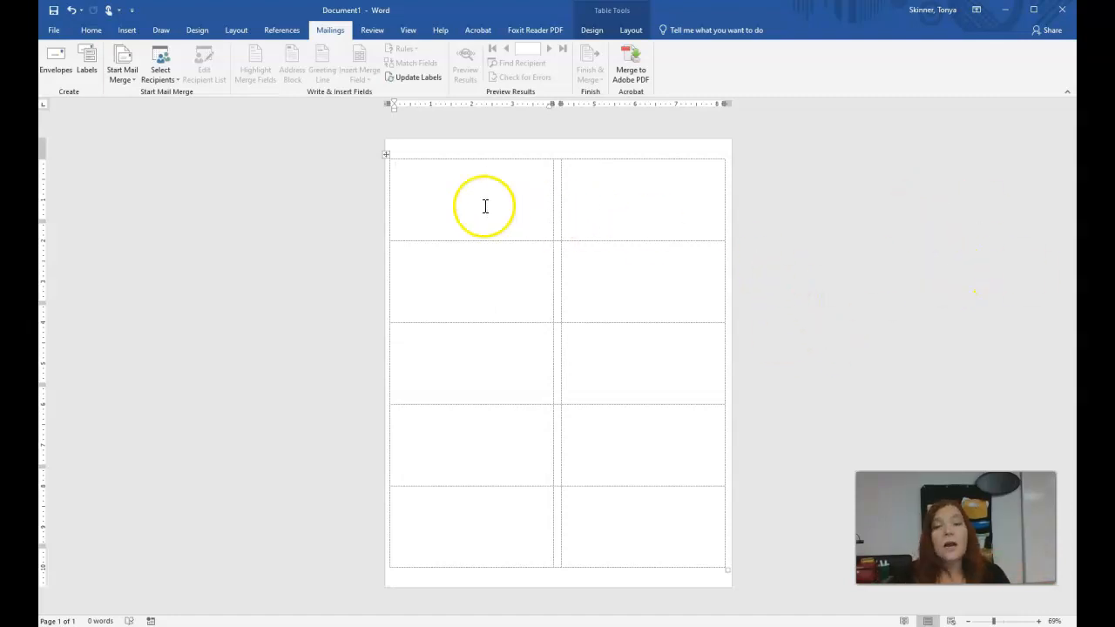
- Turn the page's drawing gridlines on and back off
{"action": "left_click", "coordinate": [608, 178]}
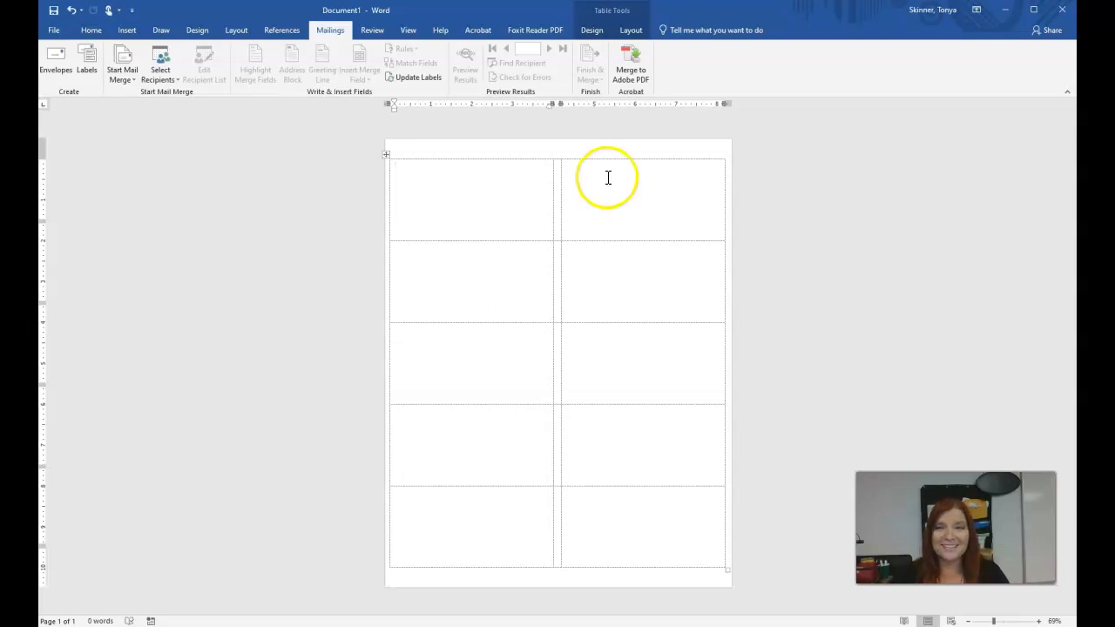
{"action": "left_click", "coordinate": [409, 29]}
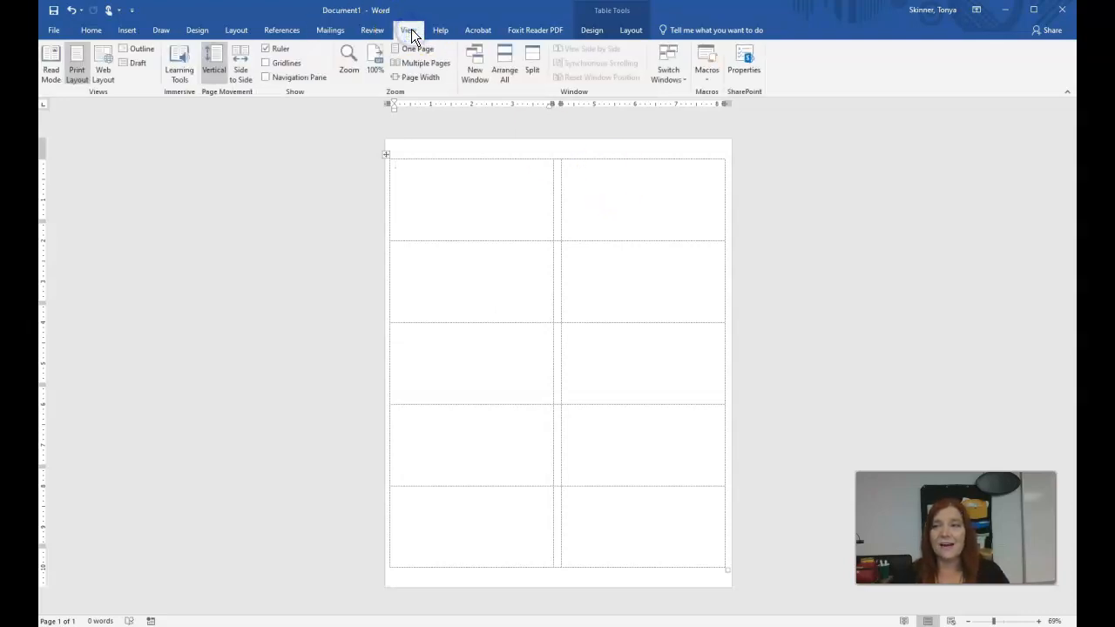
{"action": "left_click", "coordinate": [287, 64]}
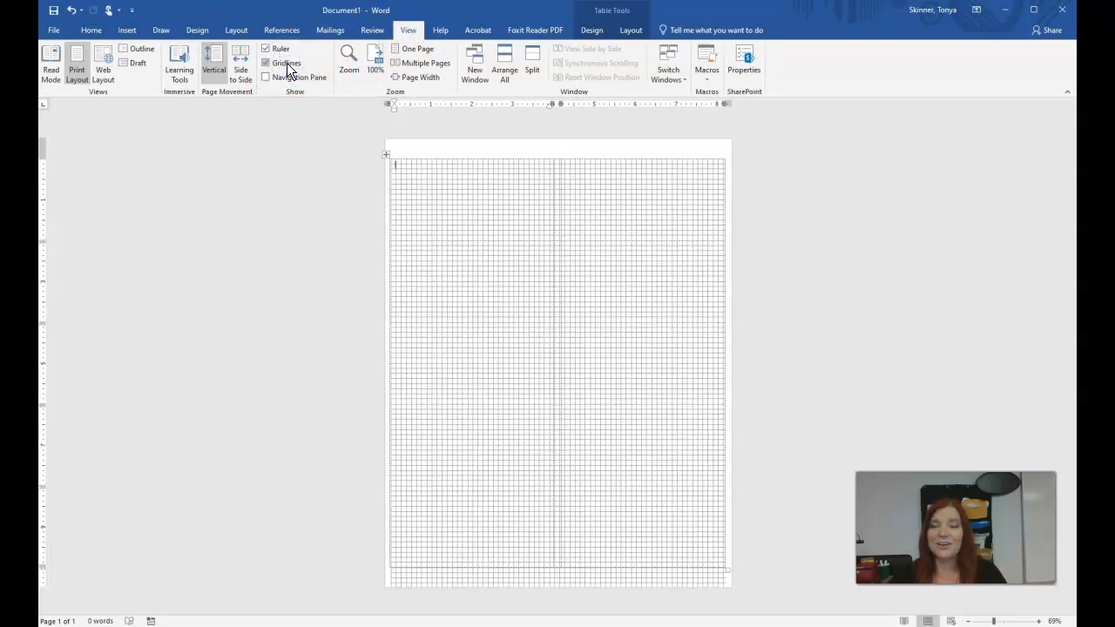
{"action": "left_click", "coordinate": [287, 63]}
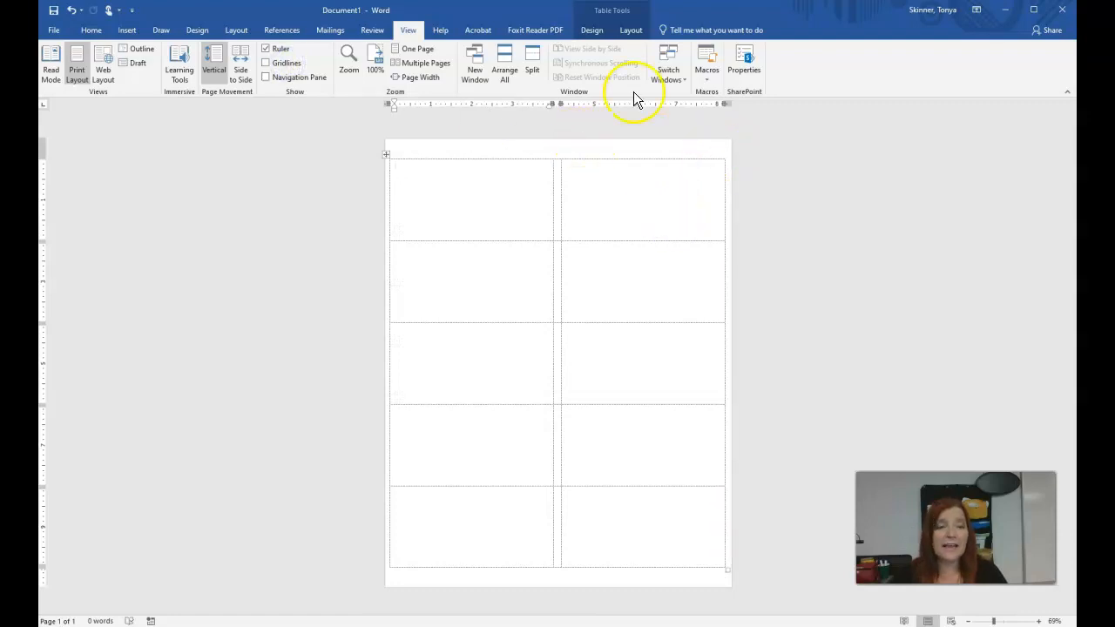
- Hide the label table's gridlines and show them again
{"action": "left_click", "coordinate": [627, 28]}
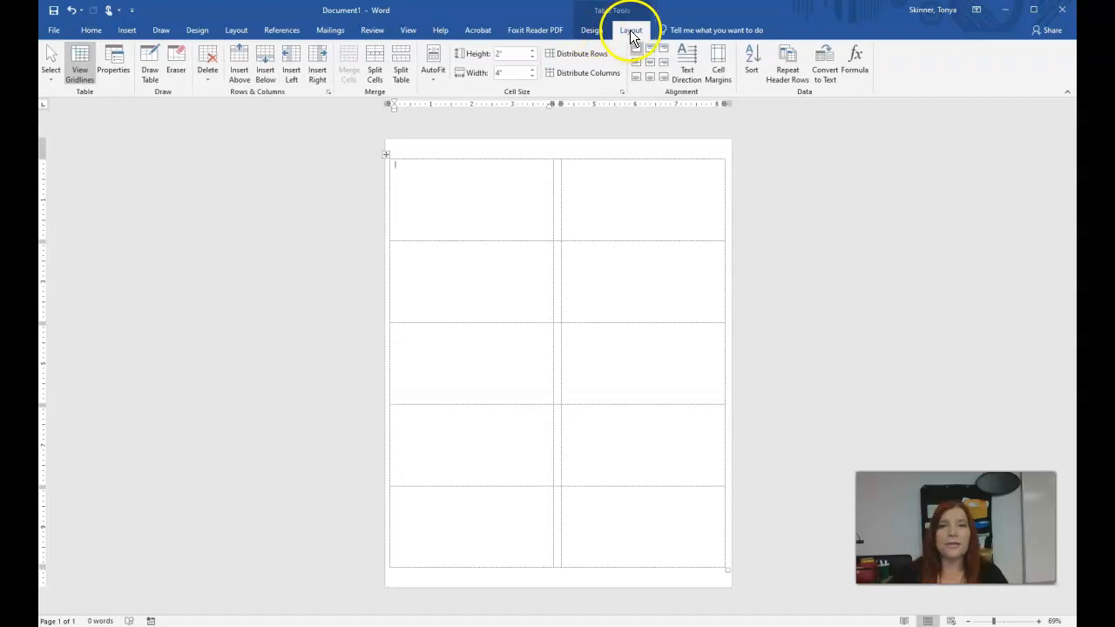
{"action": "left_click", "coordinate": [75, 73]}
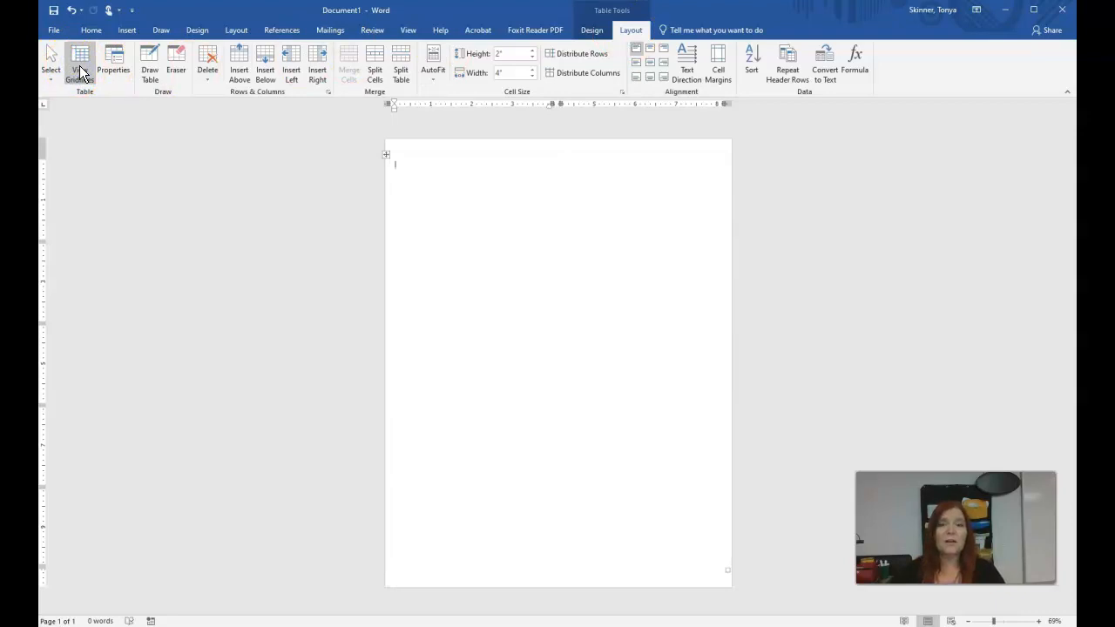
{"action": "left_click", "coordinate": [79, 66]}
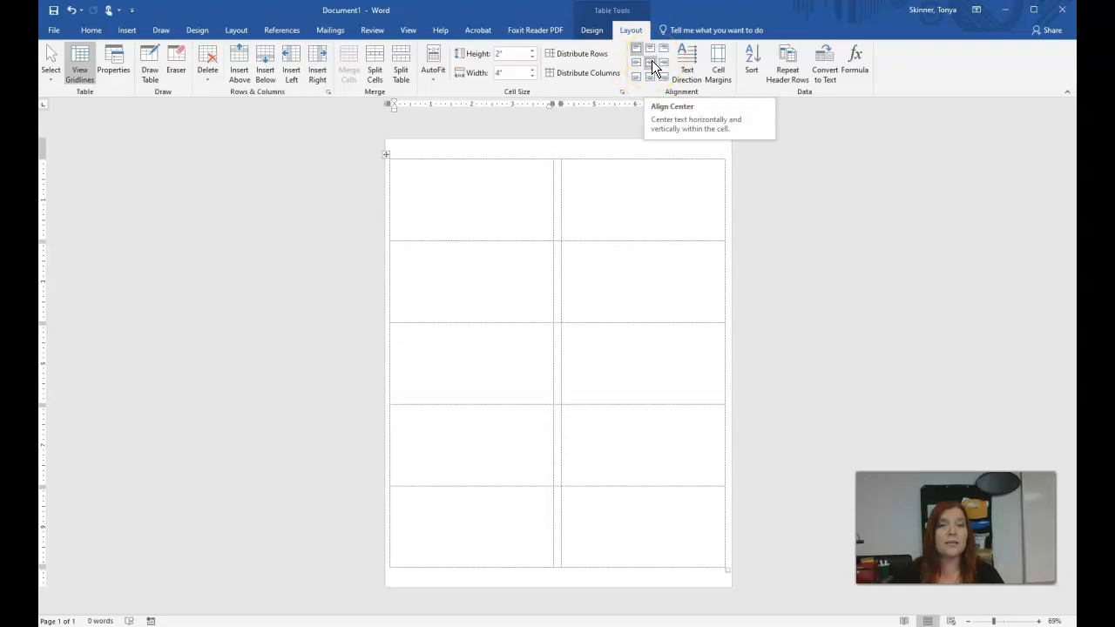
- Select all the cells of the label table and centre their contents horizontally and vertically
{"action": "left_click", "coordinate": [479, 191]}
{"action": "left_click_drag", "start_coordinate": [479, 191], "coordinate": [604, 506]}
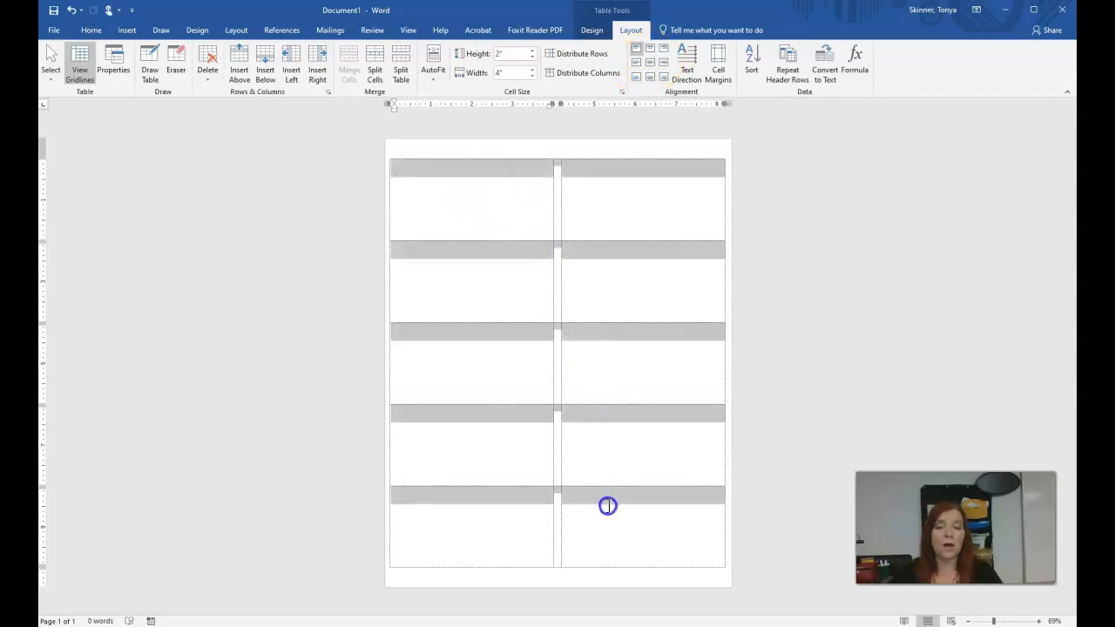
{"action": "left_click", "coordinate": [649, 64]}
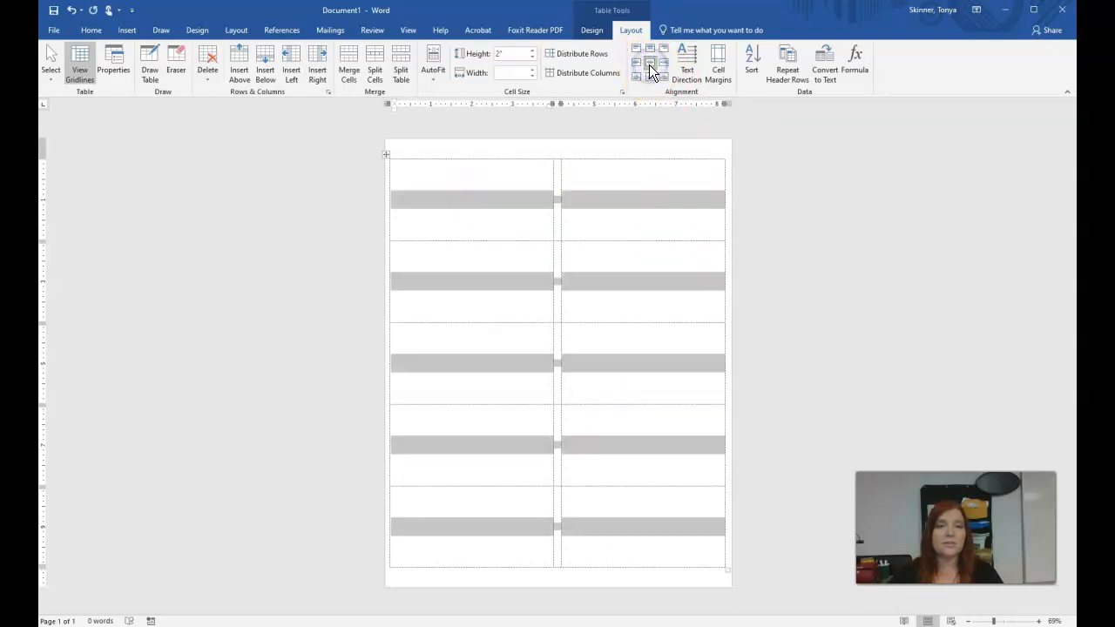
{"action": "left_click", "coordinate": [496, 203]}
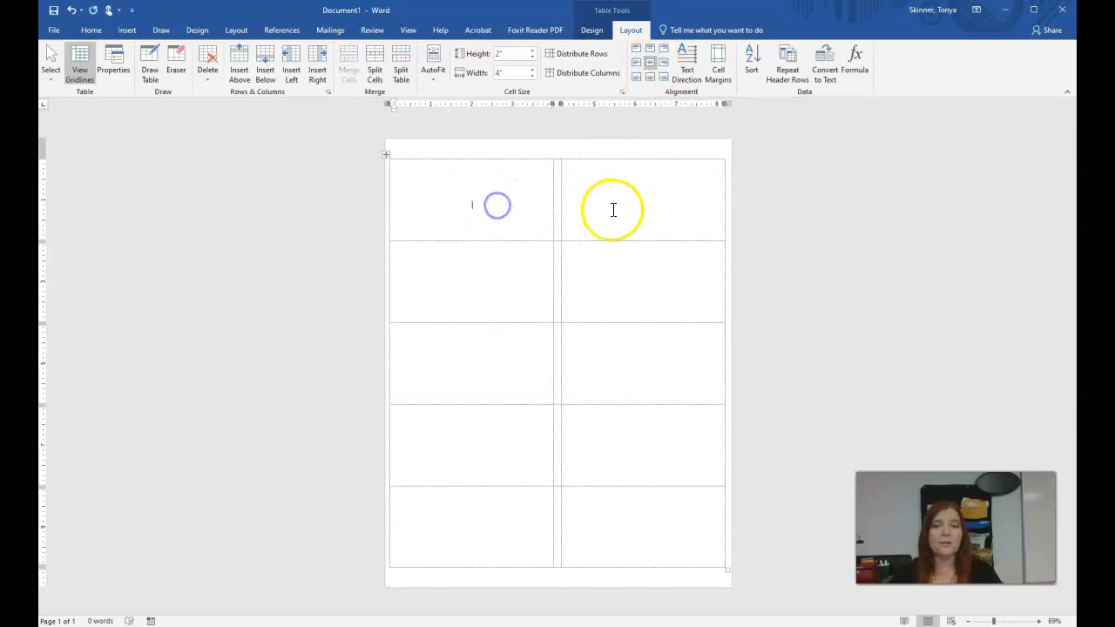
{"action": "left_click", "coordinate": [509, 204]}
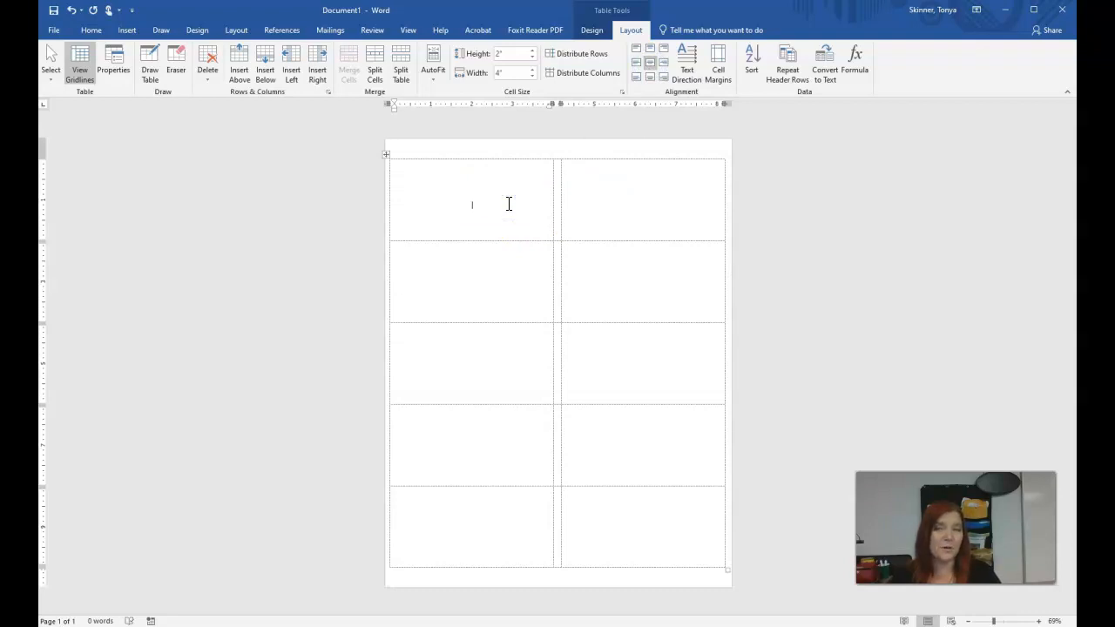
{"action": "left_click", "coordinate": [509, 204]}
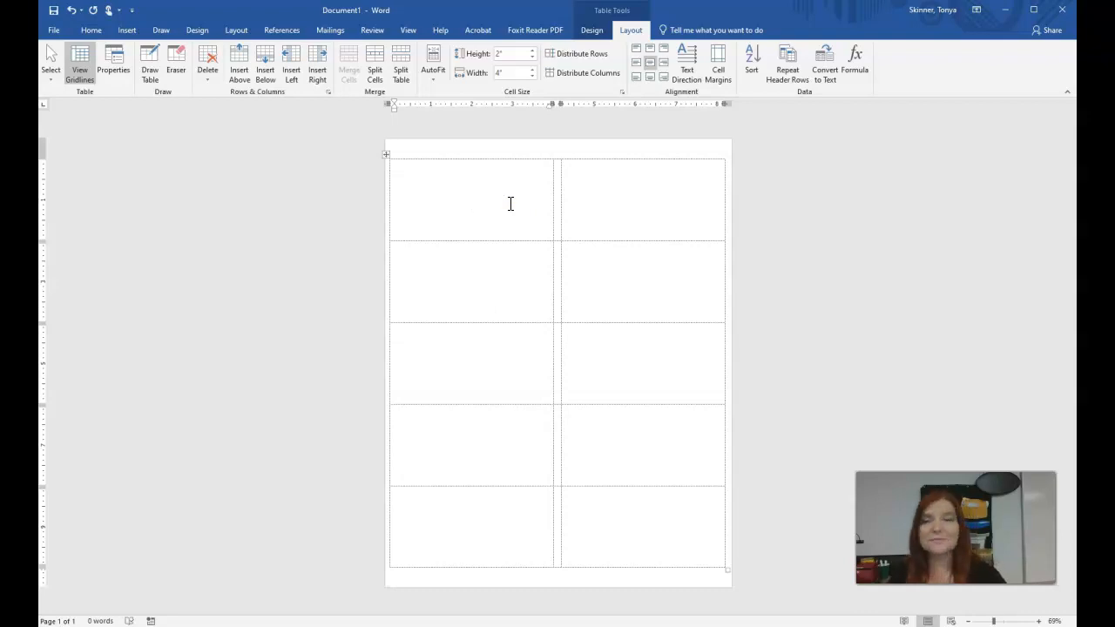
{"action": "left_click", "coordinate": [508, 204]}
{"action": "left_click", "coordinate": [503, 204]}
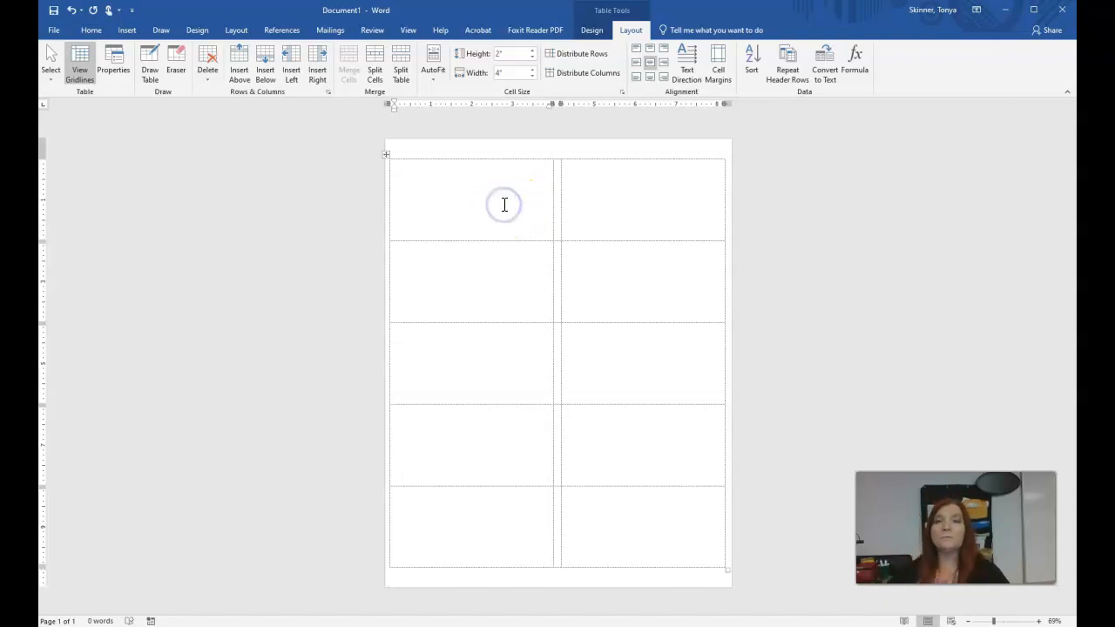
{"action": "left_click", "coordinate": [503, 204]}
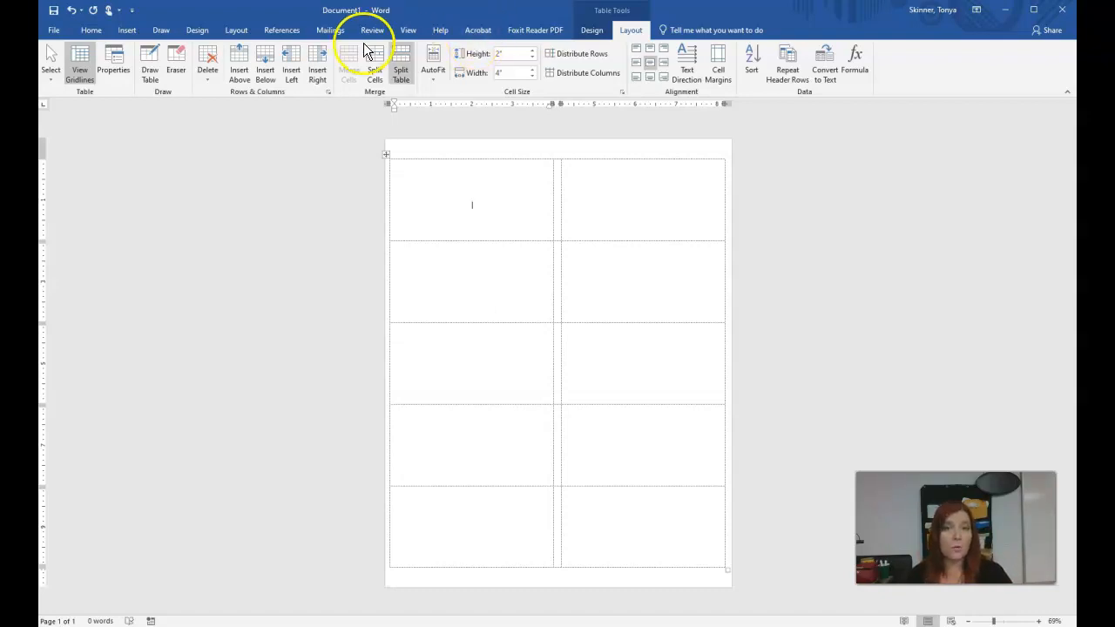
- Use the existing list Color List 7.mdb from the ACA folder's Word 6 Mail Merge subfolder as the mail merge recipients
{"action": "left_click", "coordinate": [319, 31]}
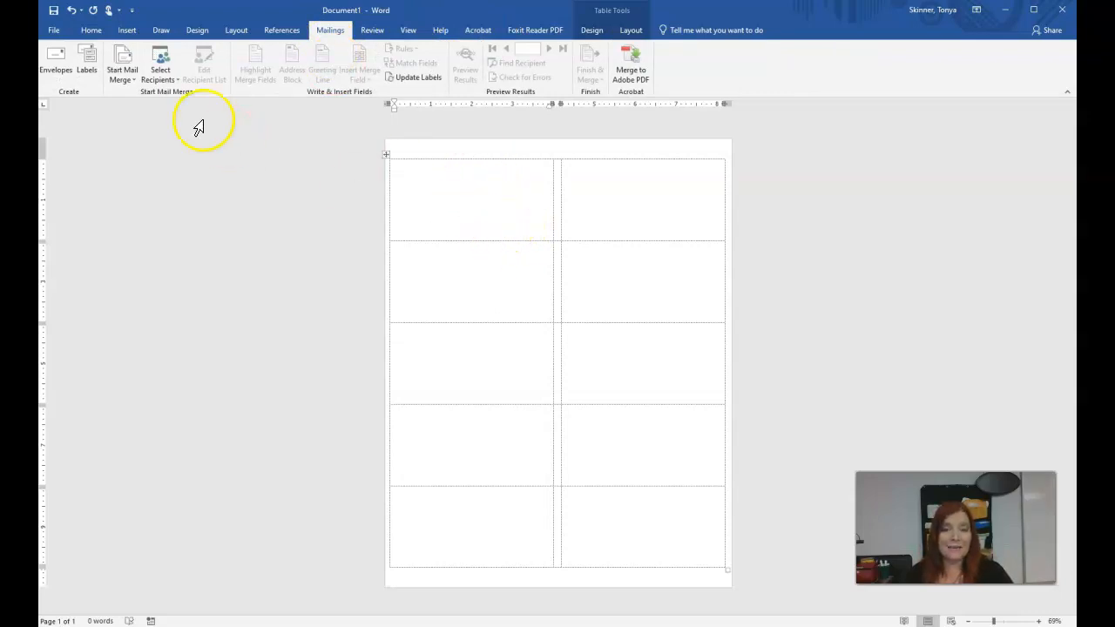
{"action": "left_click", "coordinate": [166, 82]}
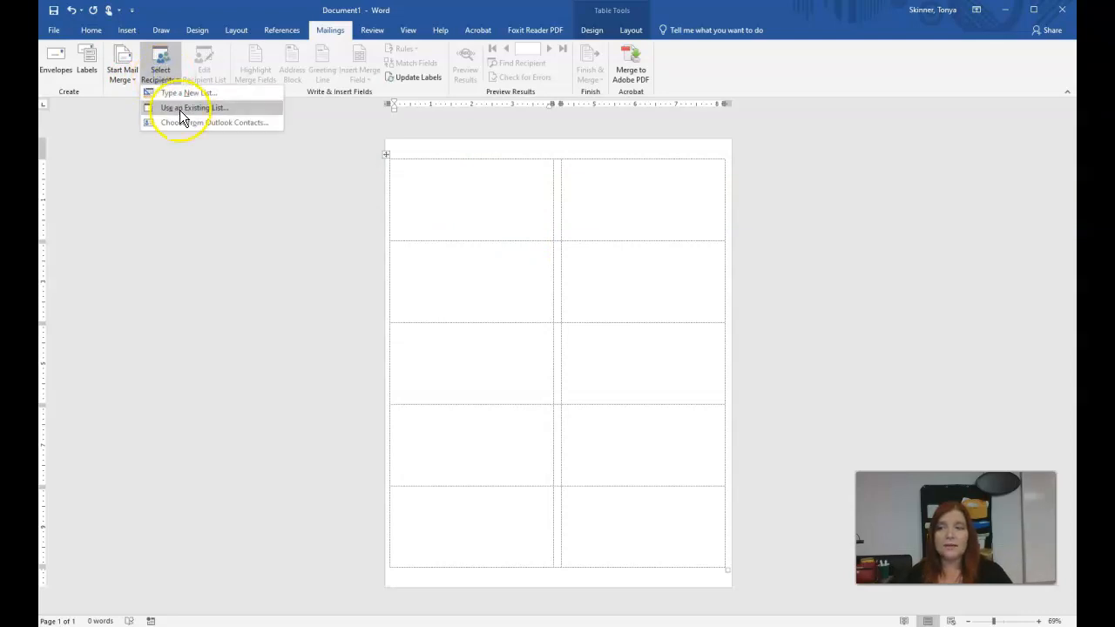
{"action": "left_click", "coordinate": [179, 110]}
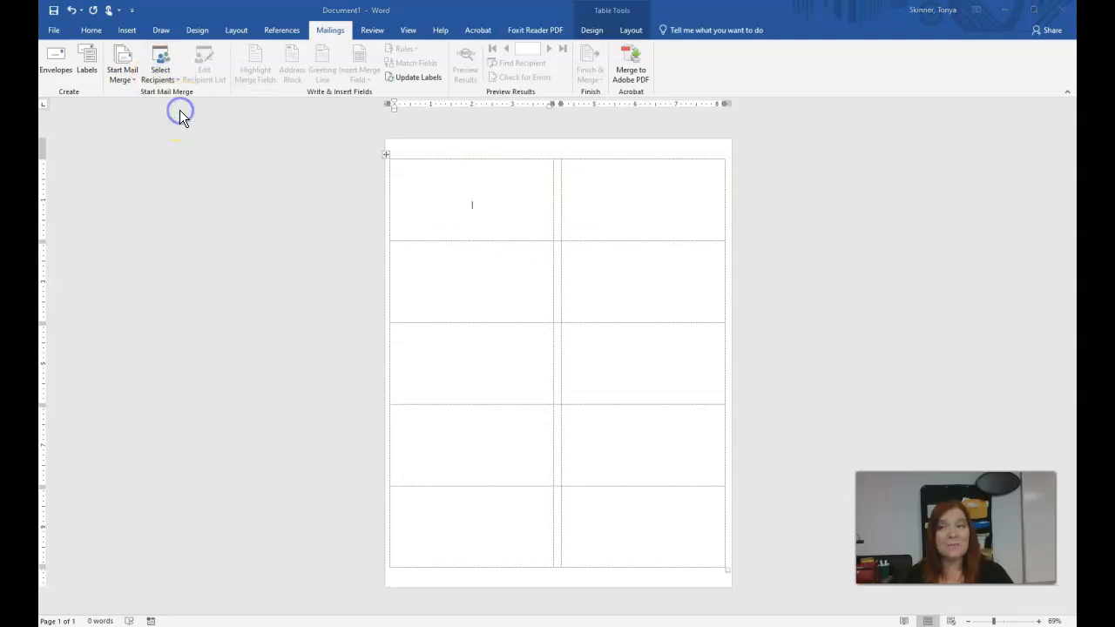
{"action": "left_click", "coordinate": [83, 68]}
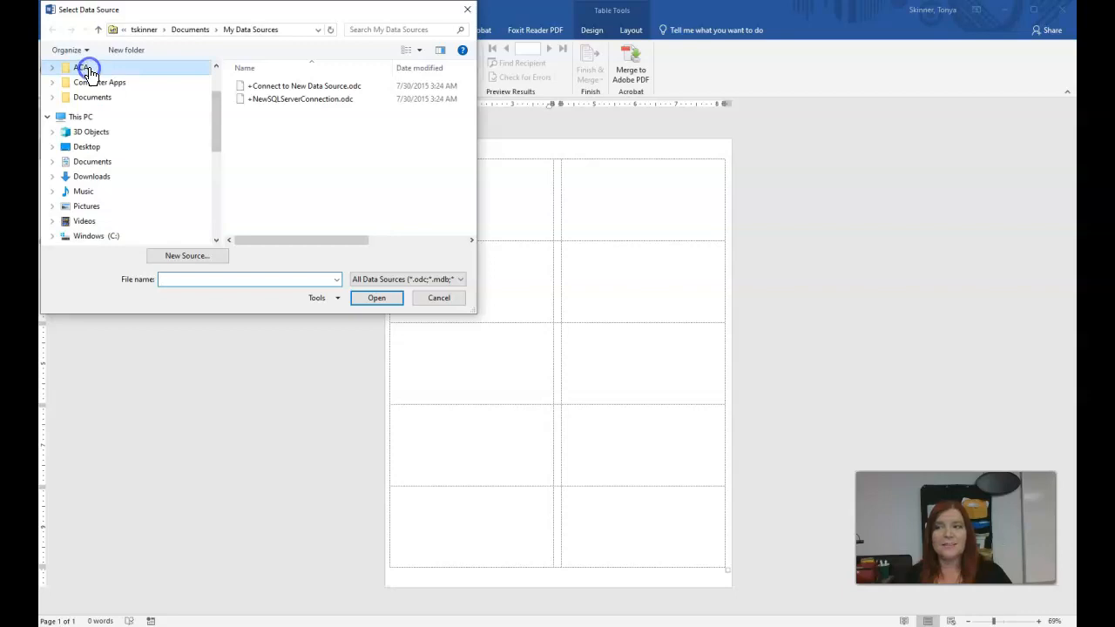
{"action": "double_click", "coordinate": [264, 130]}
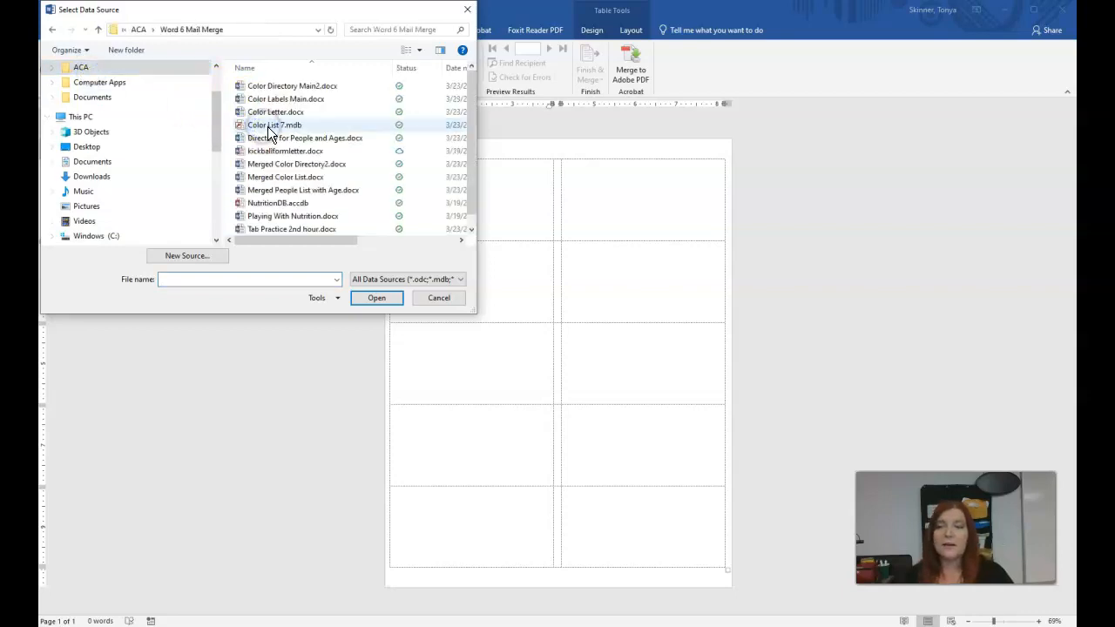
{"action": "double_click", "coordinate": [267, 126]}
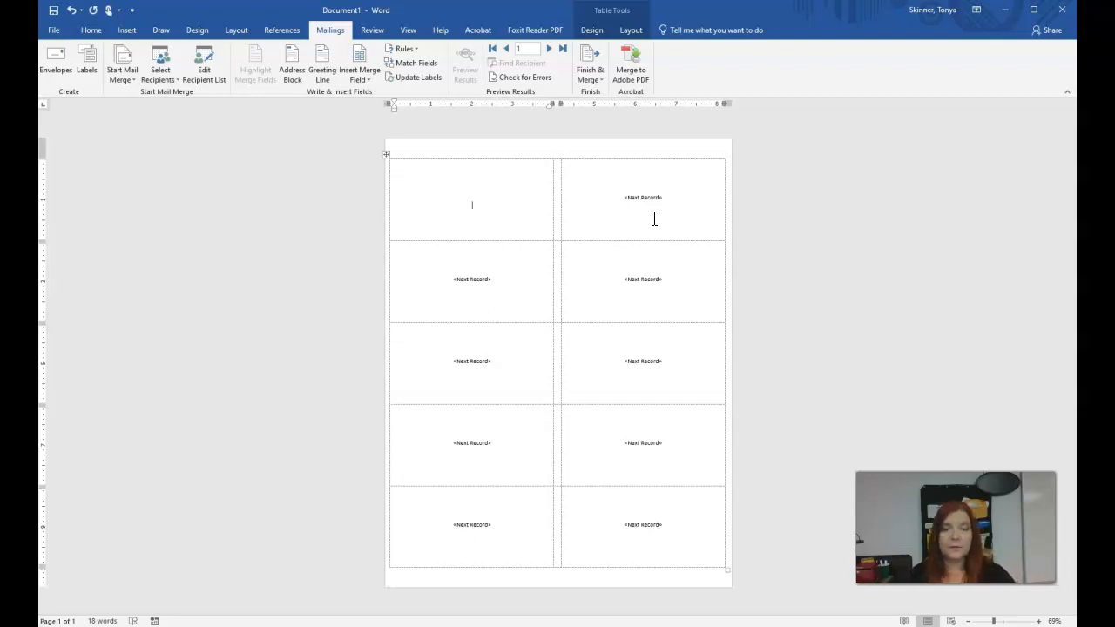
- Search online pictures for "rainbow" and insert a simple rainbow arch on a white background into the first label
{"action": "left_click", "coordinate": [439, 217]}
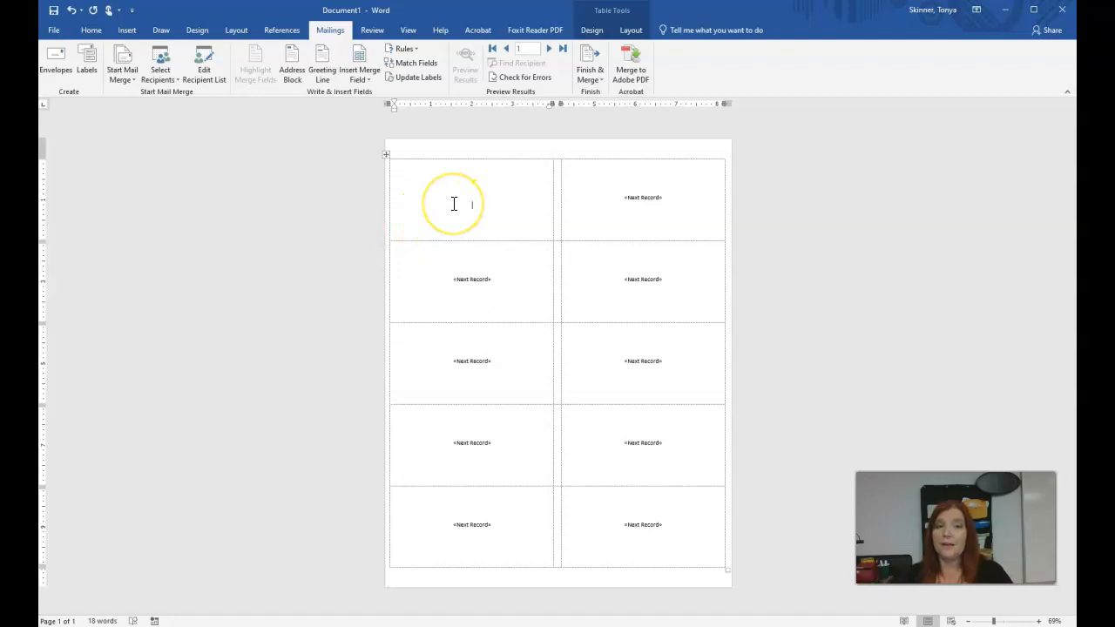
{"action": "left_click", "coordinate": [488, 209]}
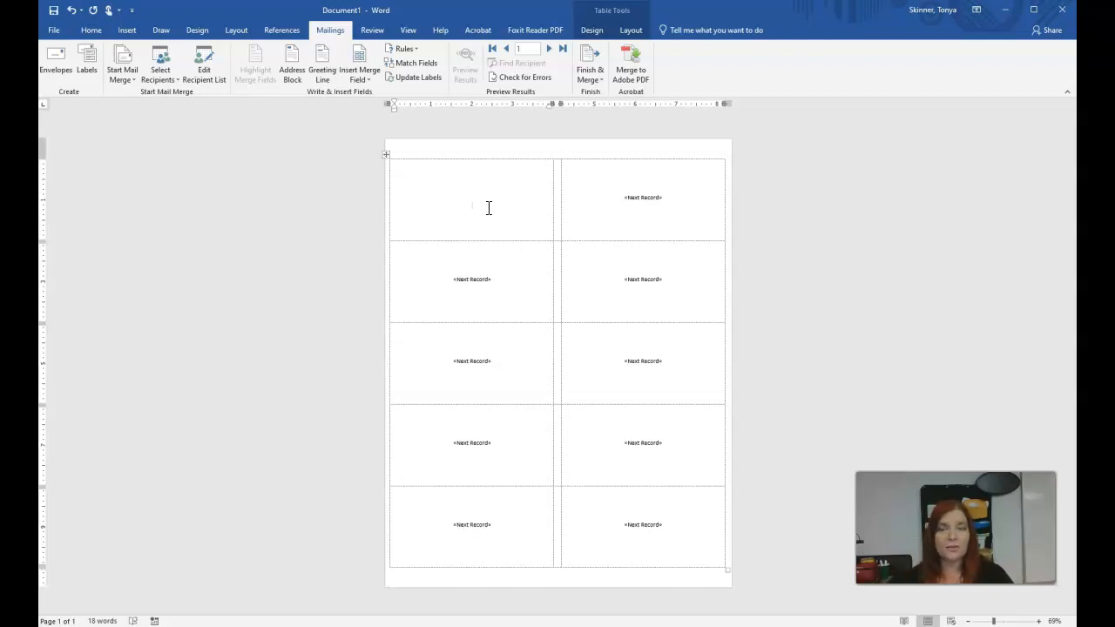
{"action": "left_click", "coordinate": [487, 209]}
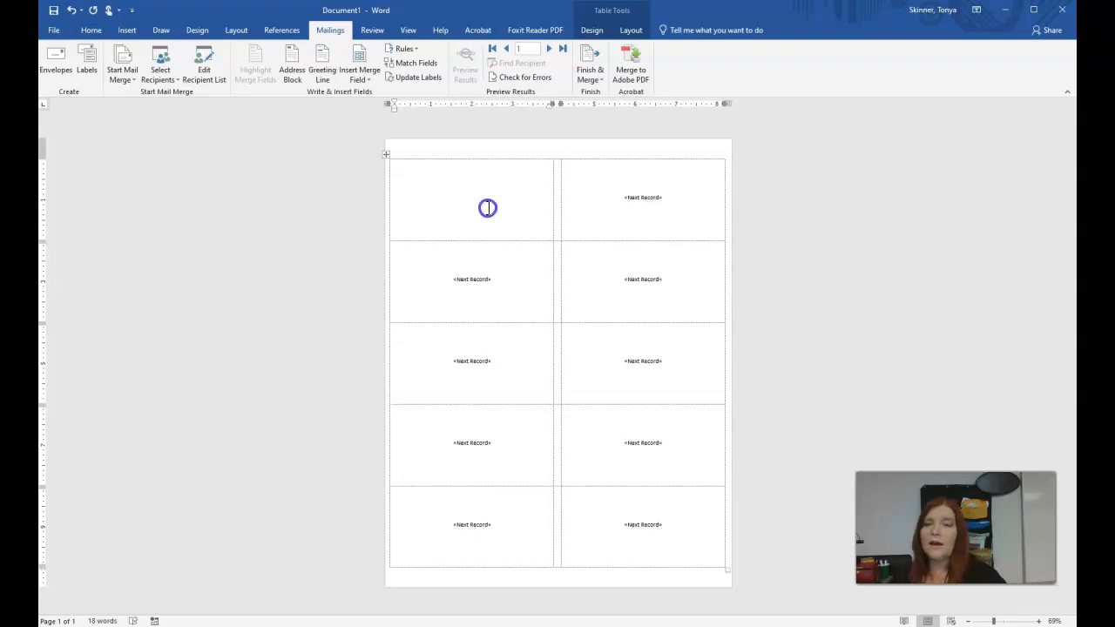
{"action": "left_click", "coordinate": [132, 32]}
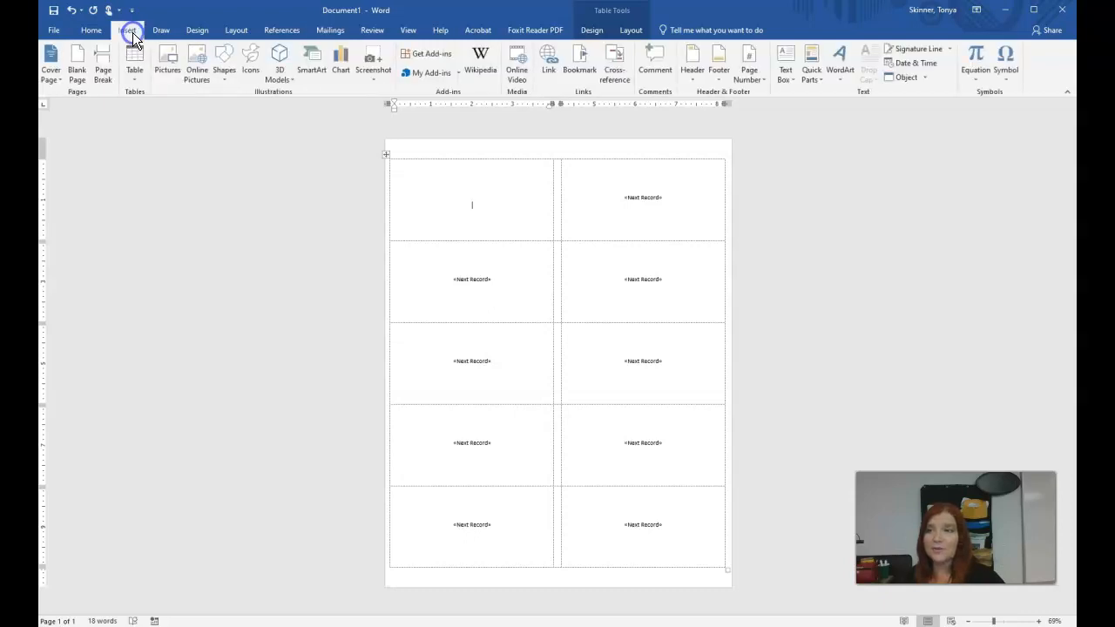
{"action": "left_click", "coordinate": [196, 53]}
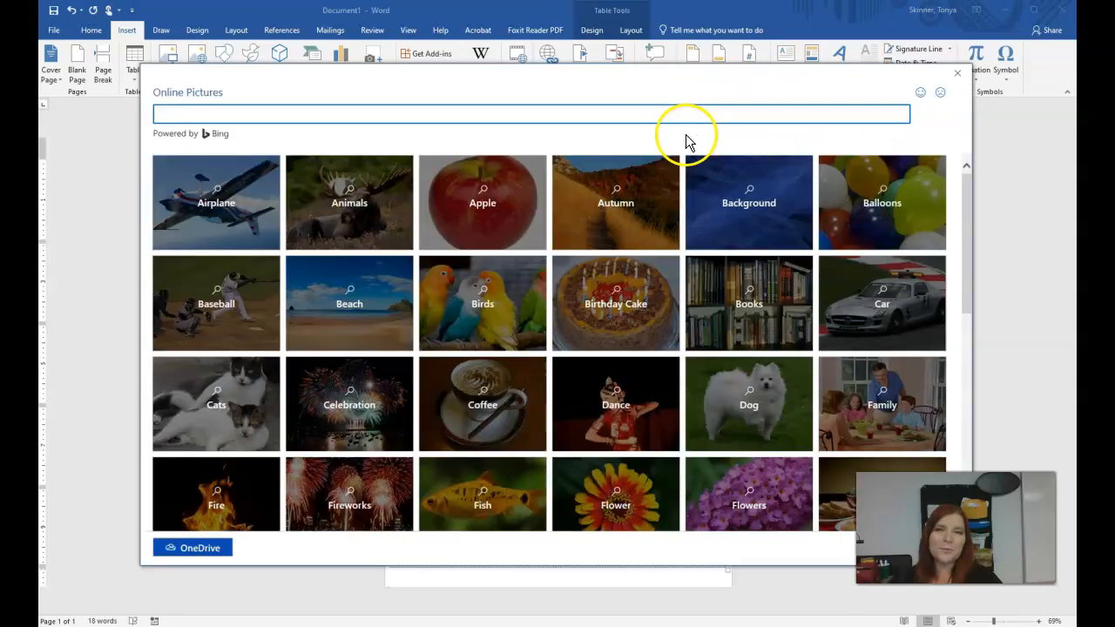
{"action": "left_click", "coordinate": [383, 120]}
{"action": "type", "text": "rainbow"}
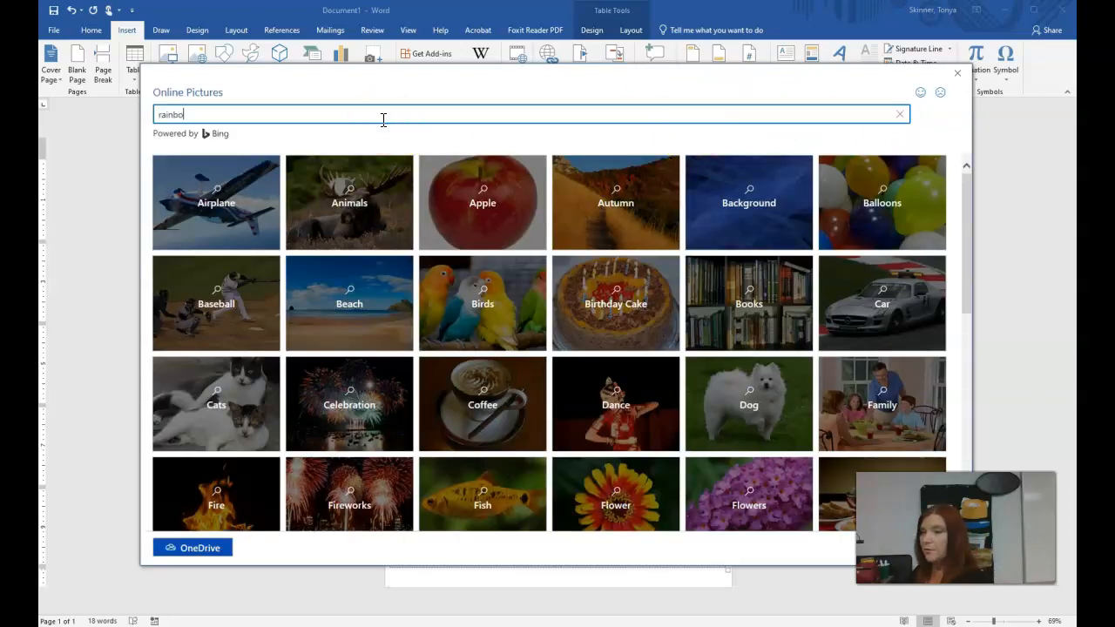
{"action": "key", "text": "Return"}
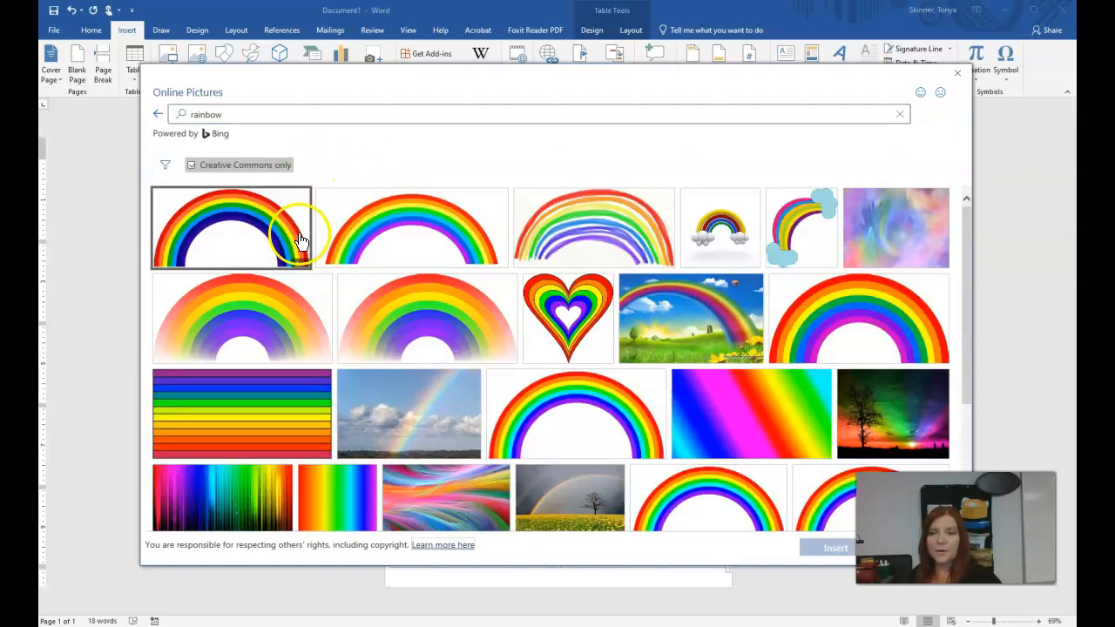
{"action": "left_click", "coordinate": [425, 219]}
{"action": "left_click", "coordinate": [834, 546]}
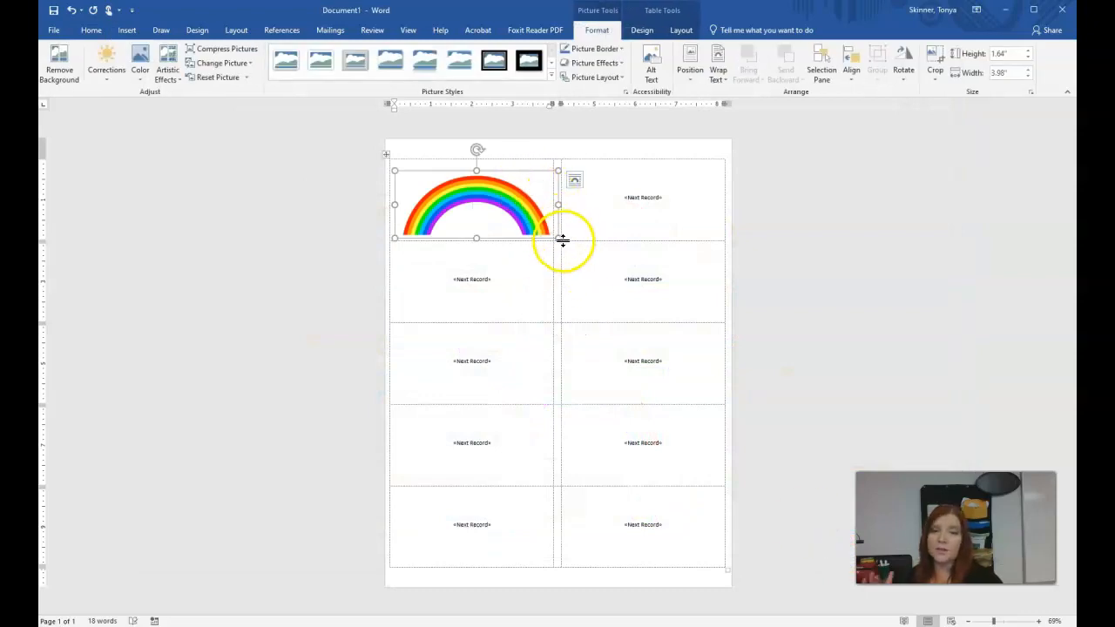
- Shrink the rainbow picture to about 0.65" high by 1.58" wide and set its text wrapping to Top and Bottom
{"action": "left_click_drag", "start_coordinate": [558, 237], "coordinate": [460, 194]}
{"action": "left_click", "coordinate": [520, 203]}
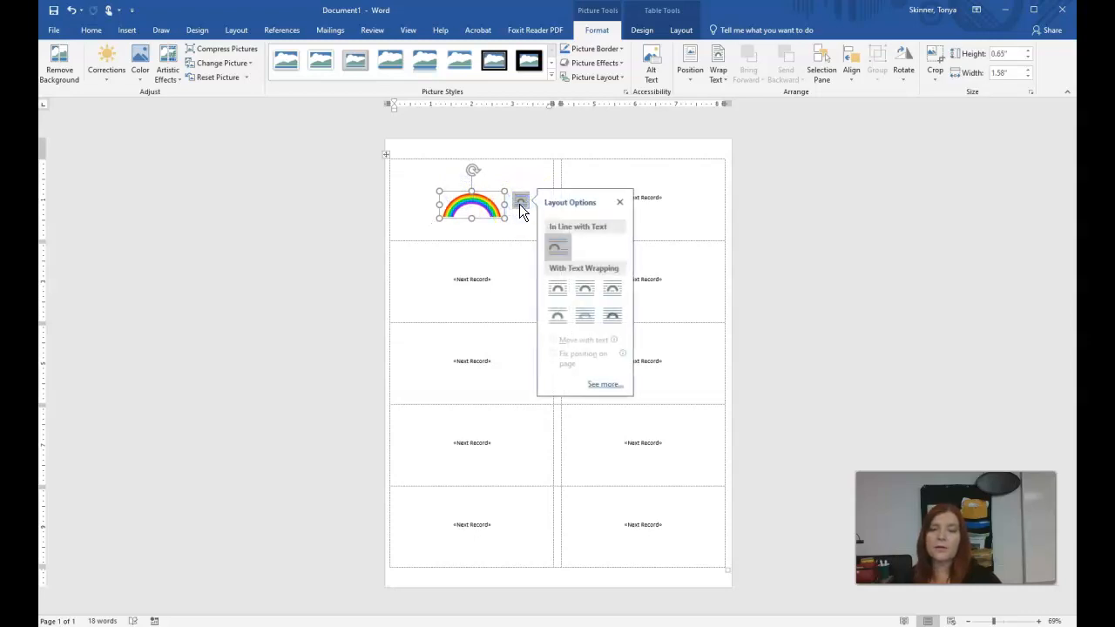
{"action": "left_click", "coordinate": [557, 318]}
- Try to place the insertion point below the rainbow picture in the first label
{"action": "left_click", "coordinate": [512, 225]}
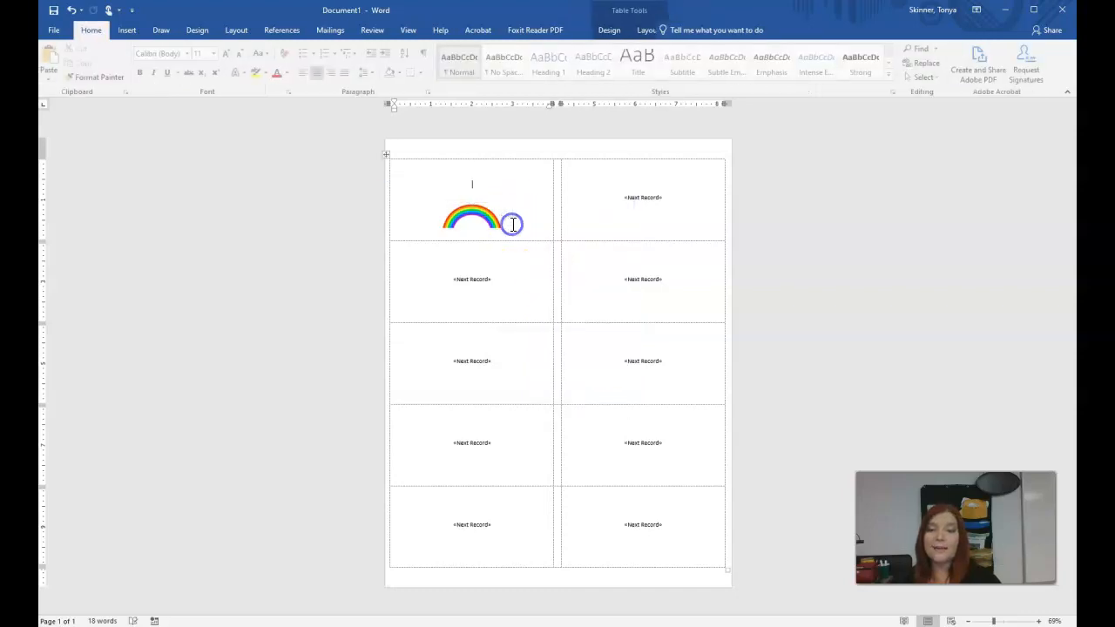
{"action": "left_click", "coordinate": [512, 225]}
{"action": "key", "text": "Down"}
{"action": "key", "text": "Up"}
{"action": "key", "text": "Right"}
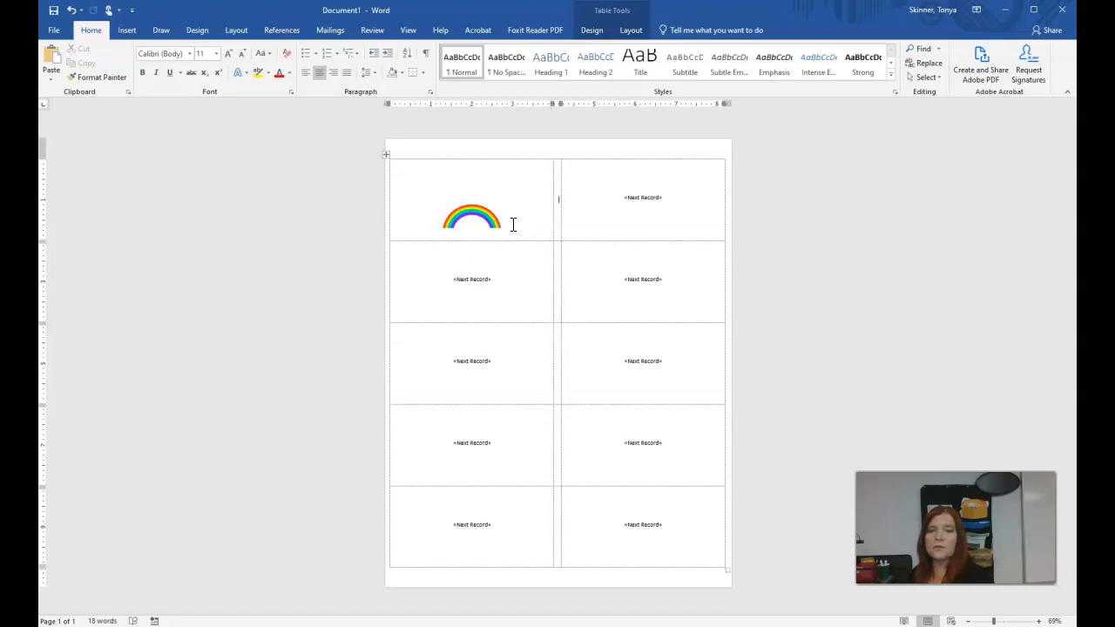
- Move the rainbow picture up within the first label and place the insertion point beneath it
{"action": "left_click", "coordinate": [471, 217]}
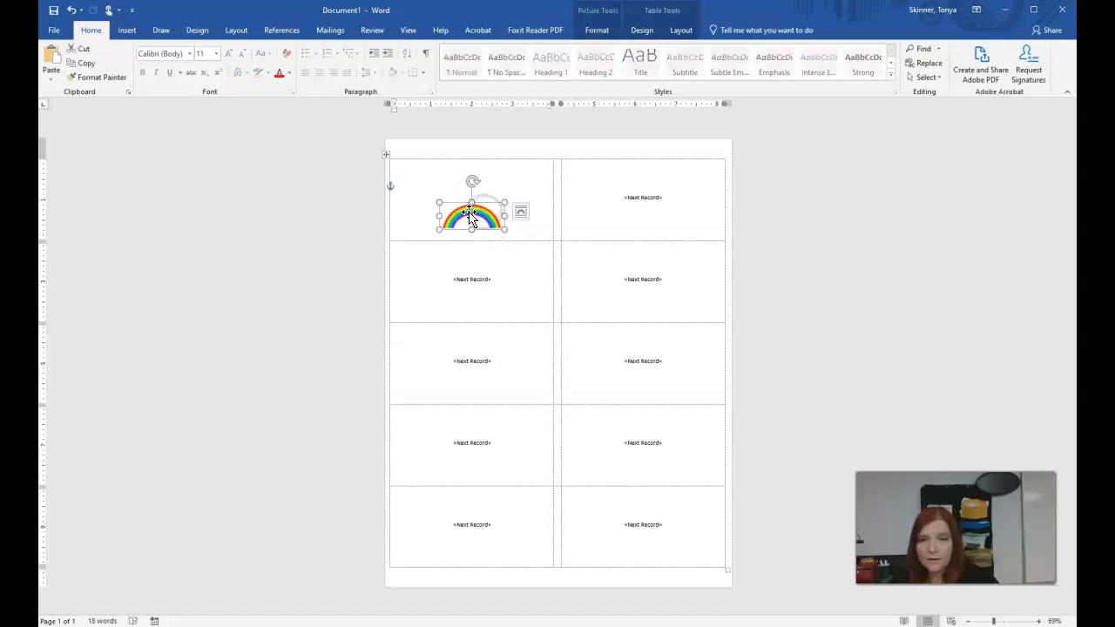
{"action": "left_click_drag", "start_coordinate": [470, 216], "coordinate": [471, 185]}
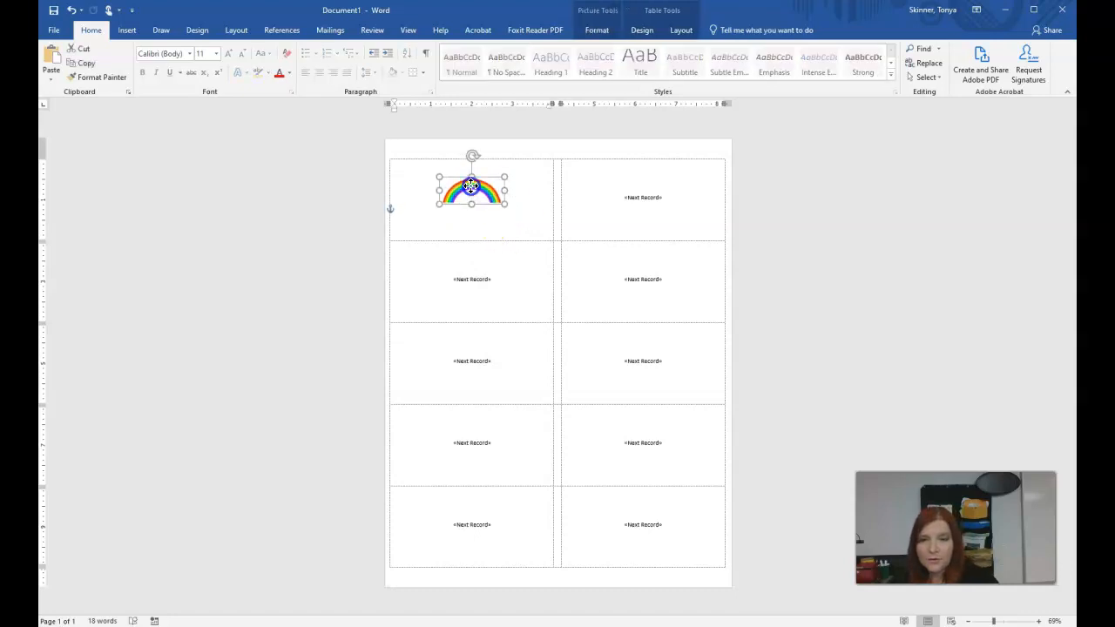
{"action": "left_click", "coordinate": [518, 203]}
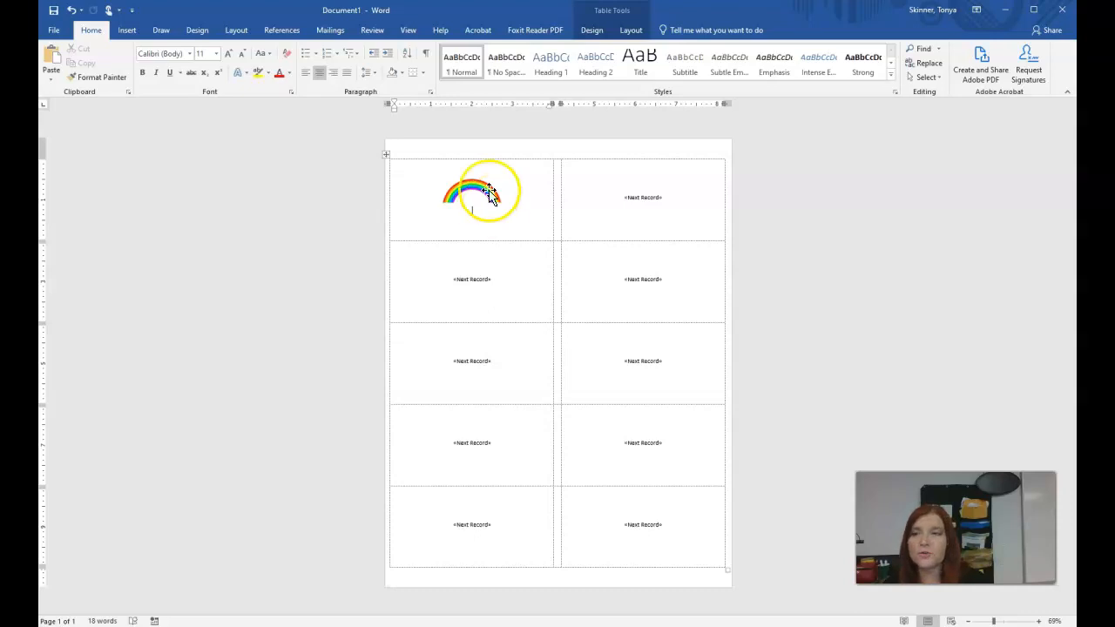
- Set the text formatting below the rainbow to the Broadway font, size 24, in red
{"action": "left_click", "coordinate": [188, 54]}
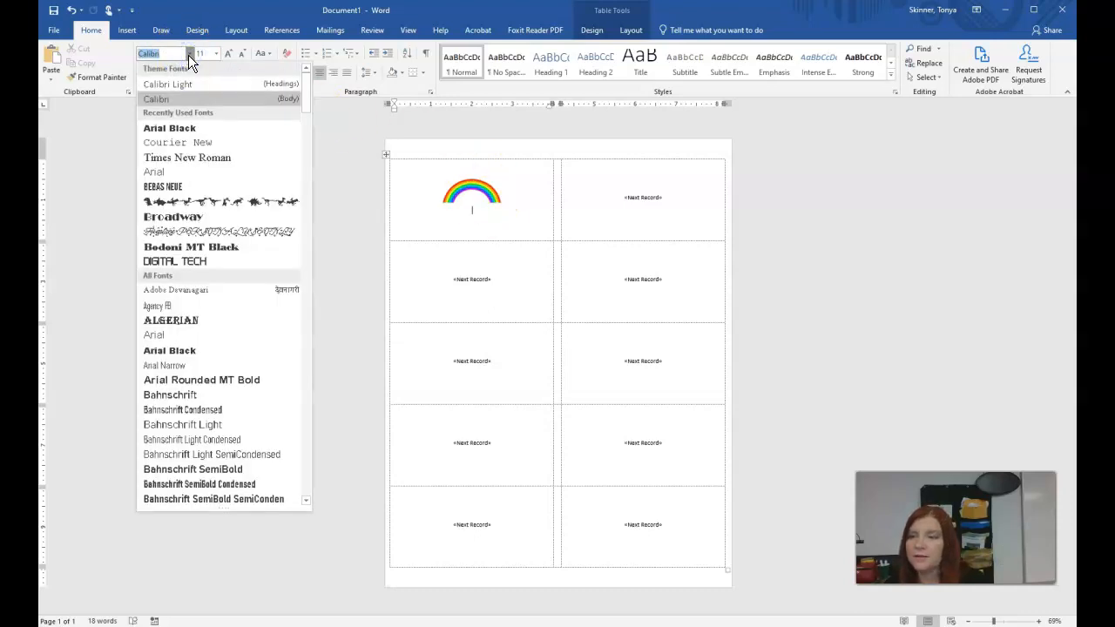
{"action": "left_click", "coordinate": [226, 219]}
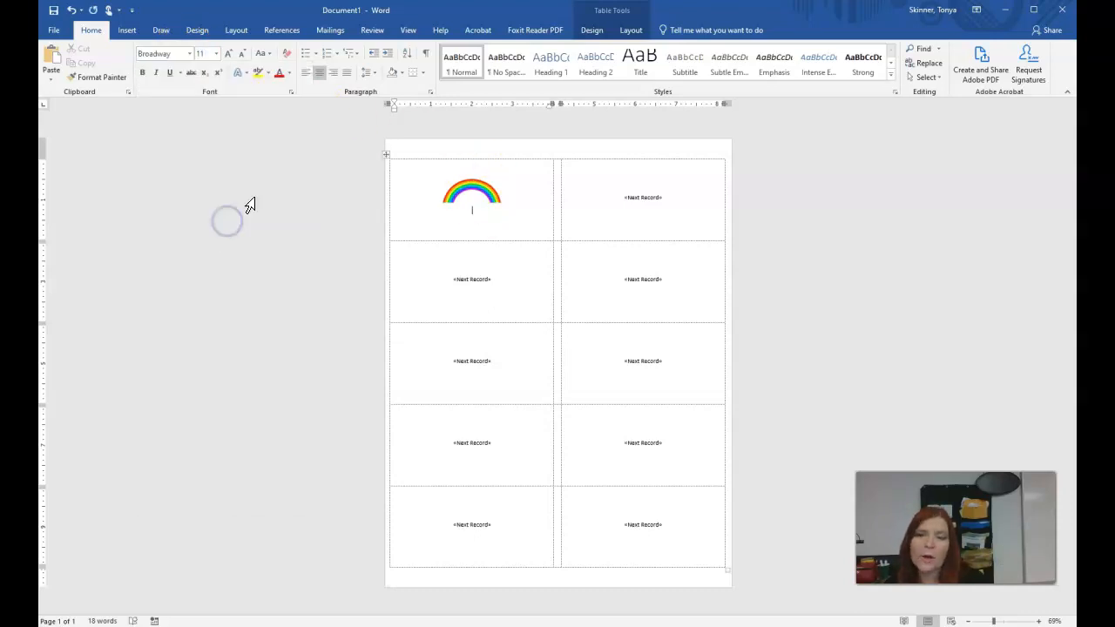
{"action": "left_click", "coordinate": [230, 58]}
{"action": "left_click", "coordinate": [230, 58]}
{"action": "left_click", "coordinate": [230, 57]}
{"action": "left_click", "coordinate": [230, 58]}
{"action": "left_click", "coordinate": [282, 74]}
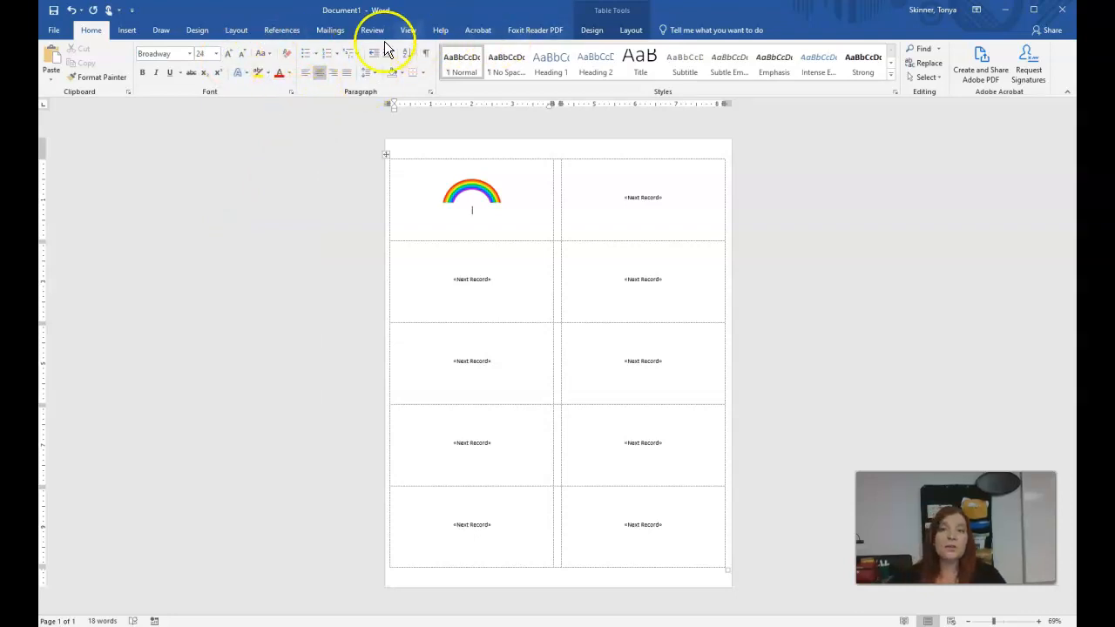
- Insert the First_Name merge field beneath the rainbow in the first label
{"action": "left_click", "coordinate": [329, 32]}
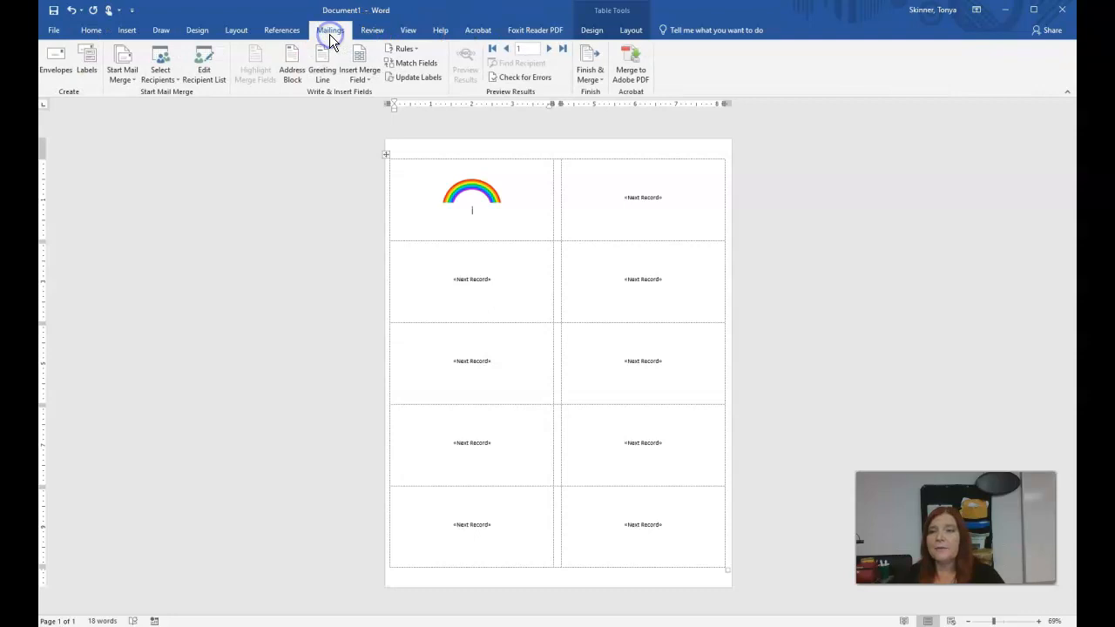
{"action": "left_click", "coordinate": [366, 78]}
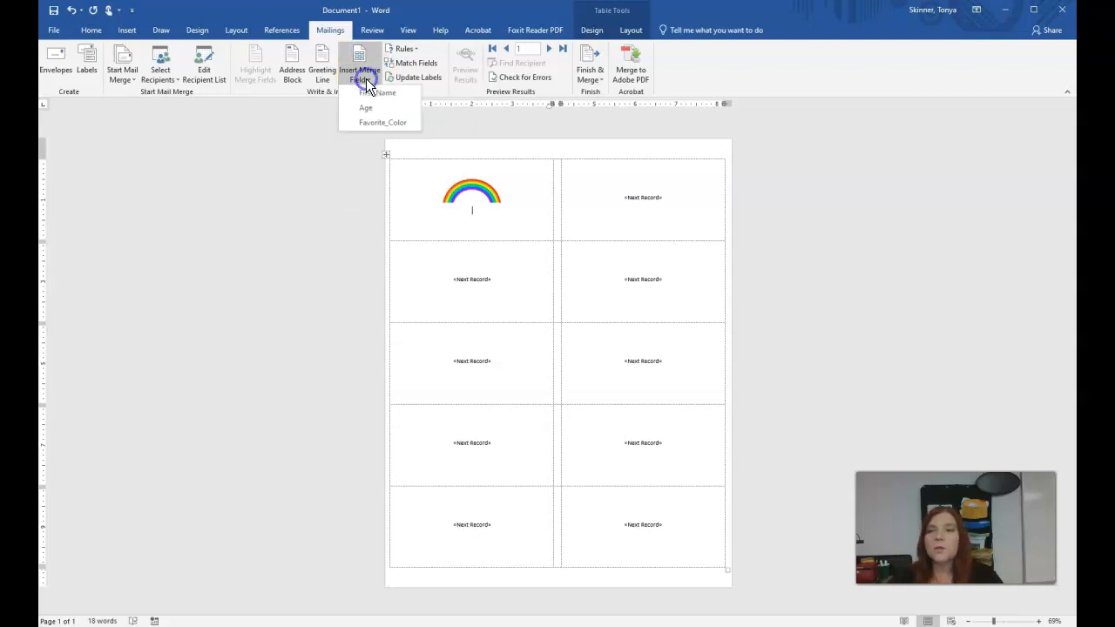
{"action": "left_click", "coordinate": [377, 93]}
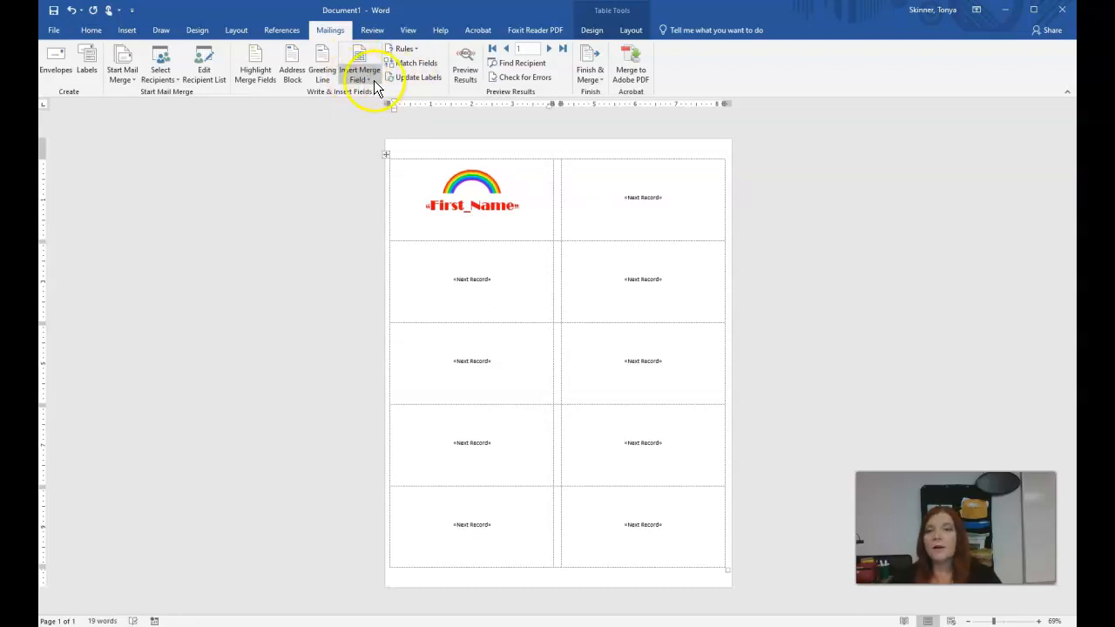
- Add the line "I am «Age» and love the color «Favorite_Color»!" below the name, using merge fields for age and favorite color
{"action": "left_click", "coordinate": [375, 84]}
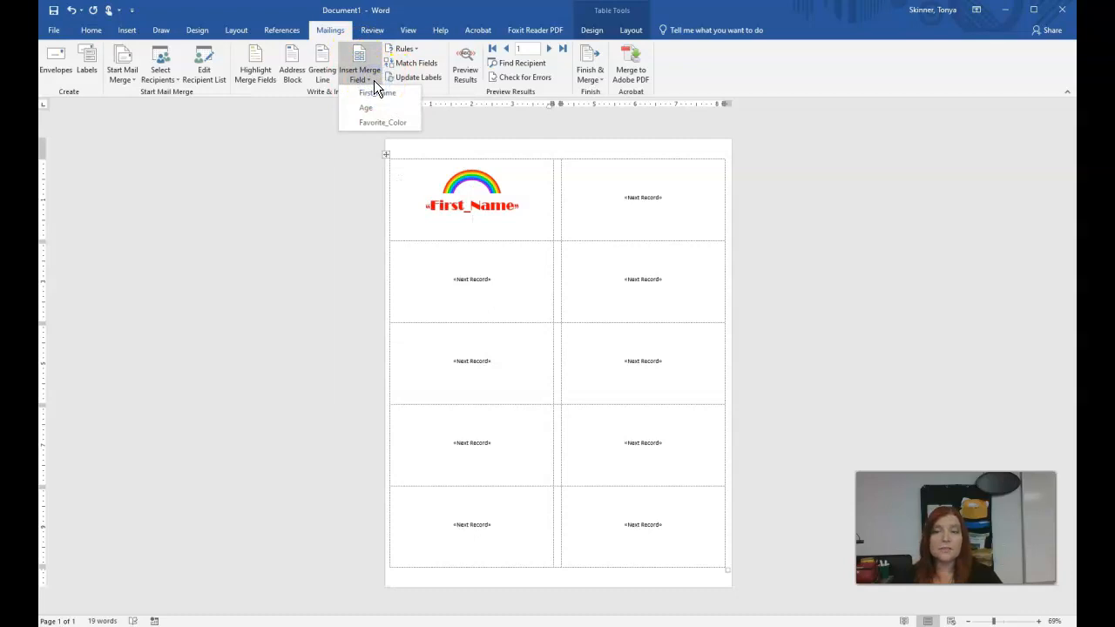
{"action": "left_click", "coordinate": [426, 204]}
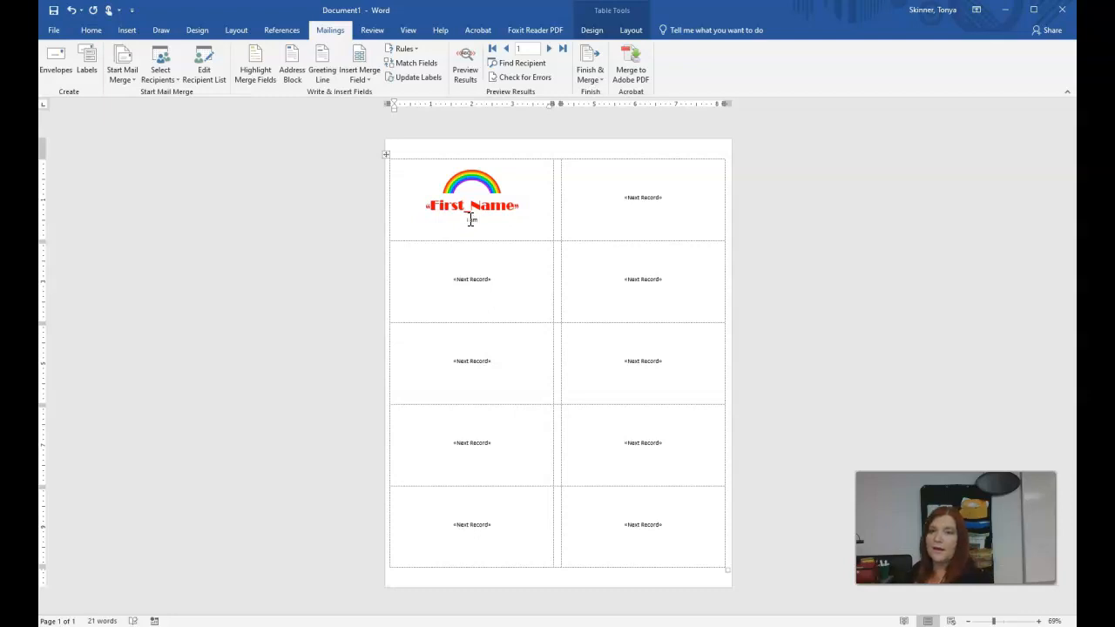
{"action": "left_click", "coordinate": [367, 77]}
{"action": "left_click", "coordinate": [381, 108]}
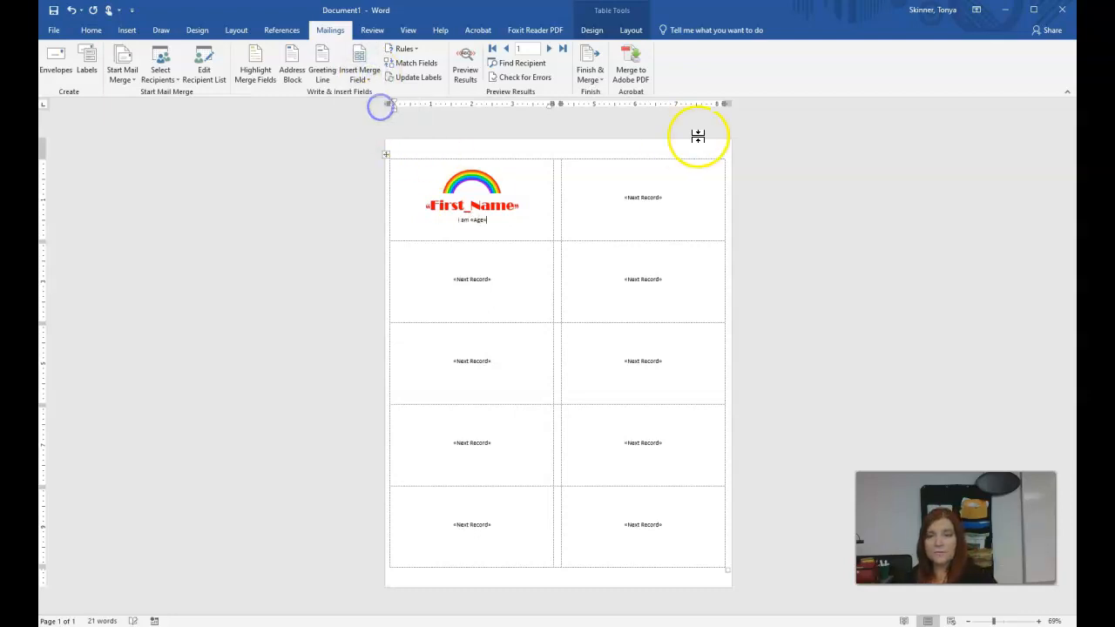
{"action": "type", "text": "and love the color"}
{"action": "left_click", "coordinate": [366, 77]}
{"action": "left_click", "coordinate": [370, 123]}
{"action": "type", "text": "!"}
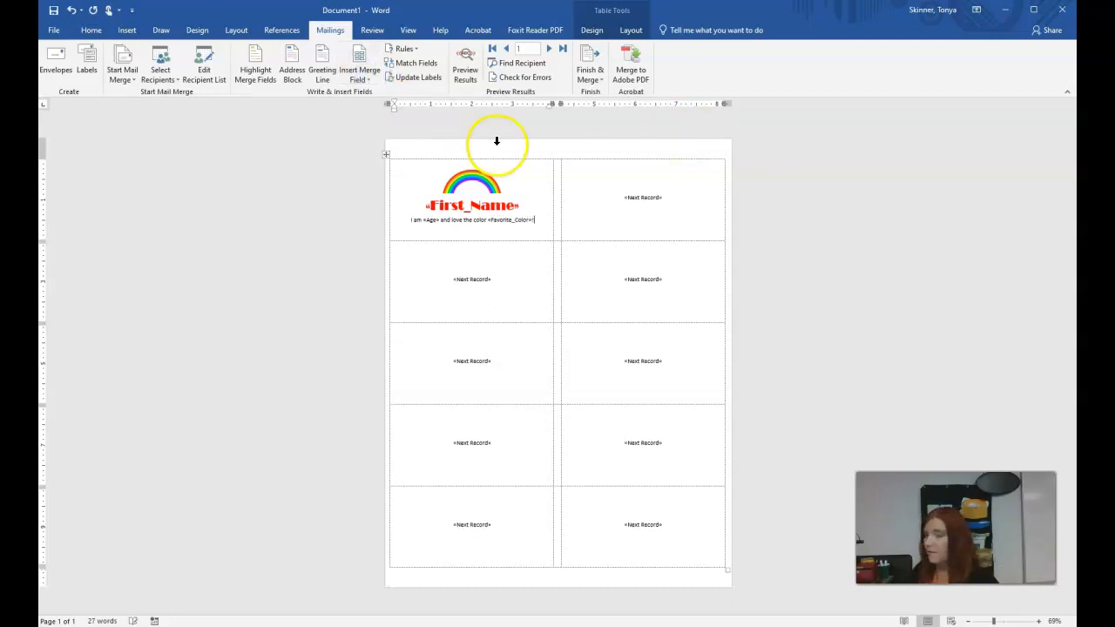
- Format the age and favorite color line in the first label with the Bebas Neue font at size 14
{"action": "left_click_drag", "start_coordinate": [535, 221], "coordinate": [404, 219]}
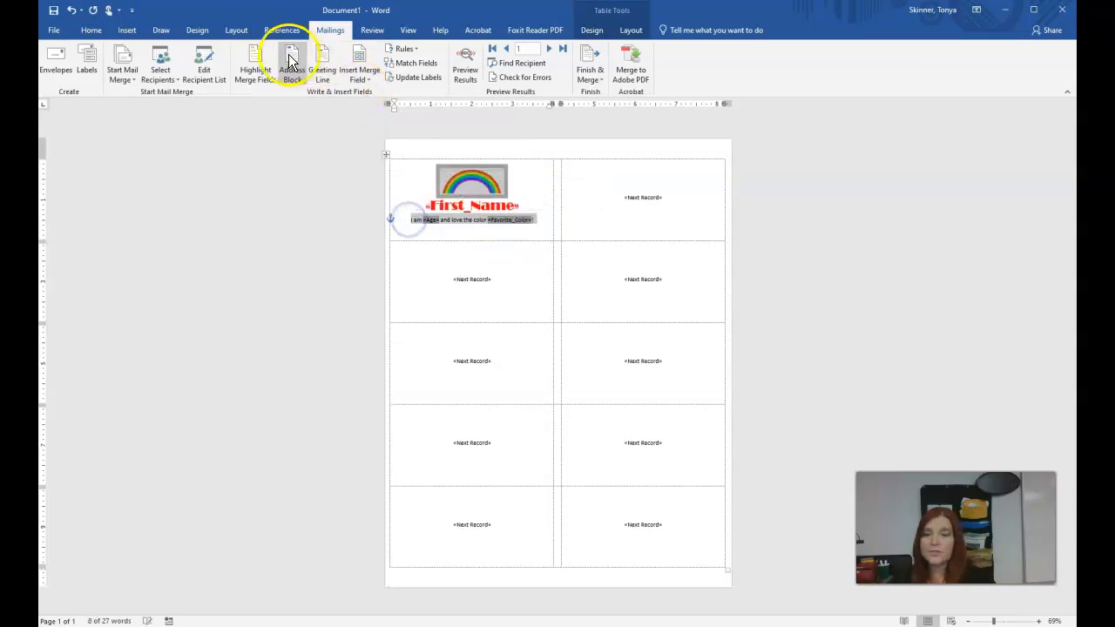
{"action": "left_click", "coordinate": [94, 30]}
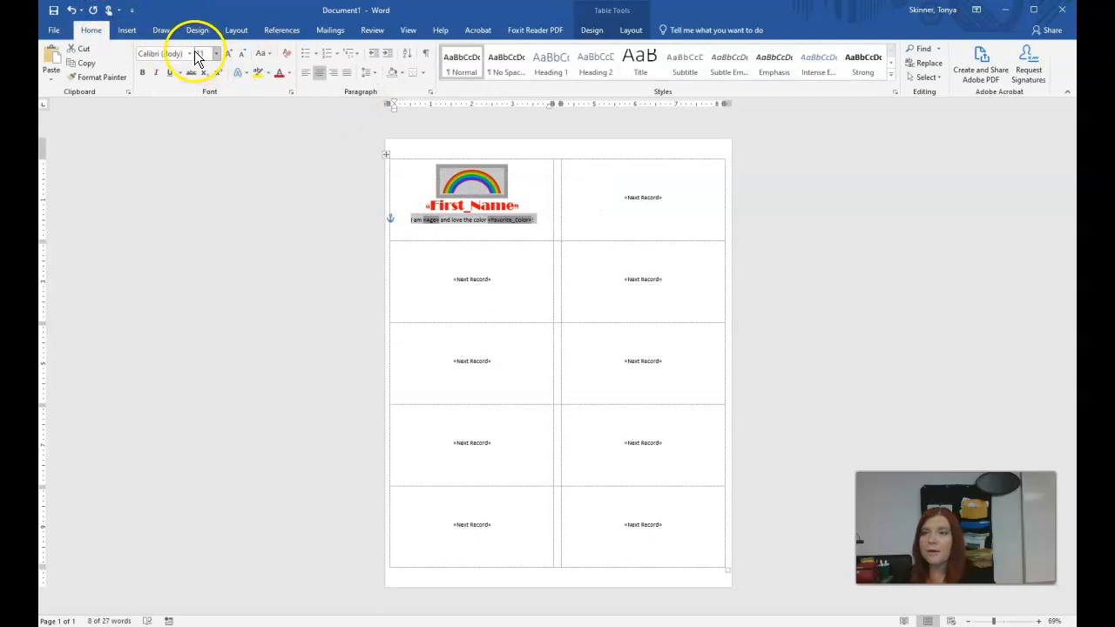
{"action": "left_click", "coordinate": [190, 53]}
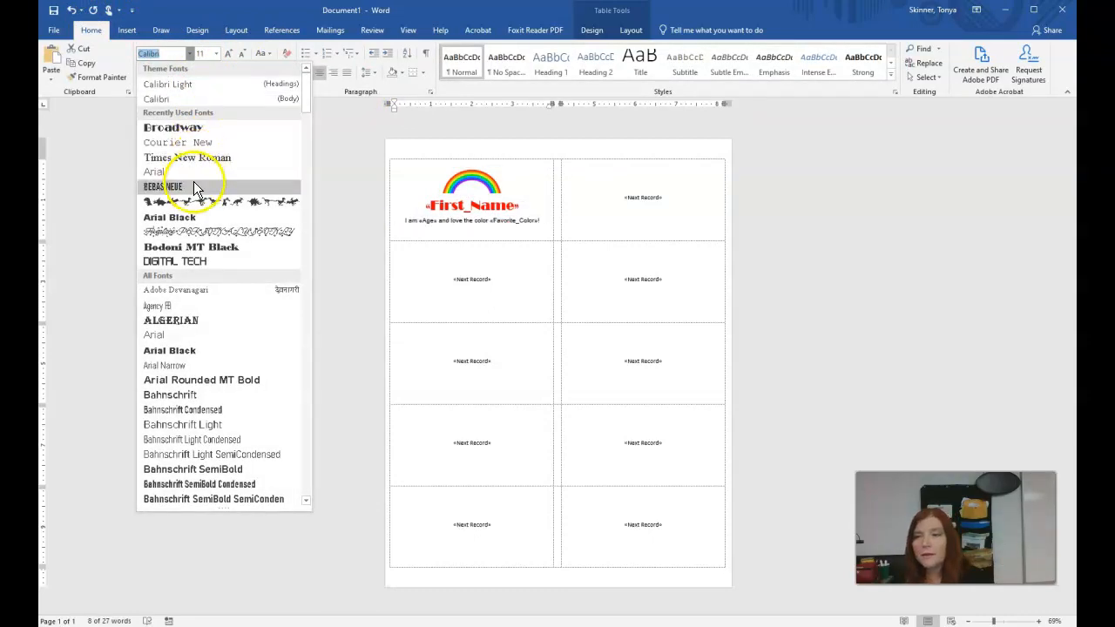
{"action": "left_click", "coordinate": [194, 187]}
{"action": "left_click", "coordinate": [229, 53]}
{"action": "left_click", "coordinate": [230, 54]}
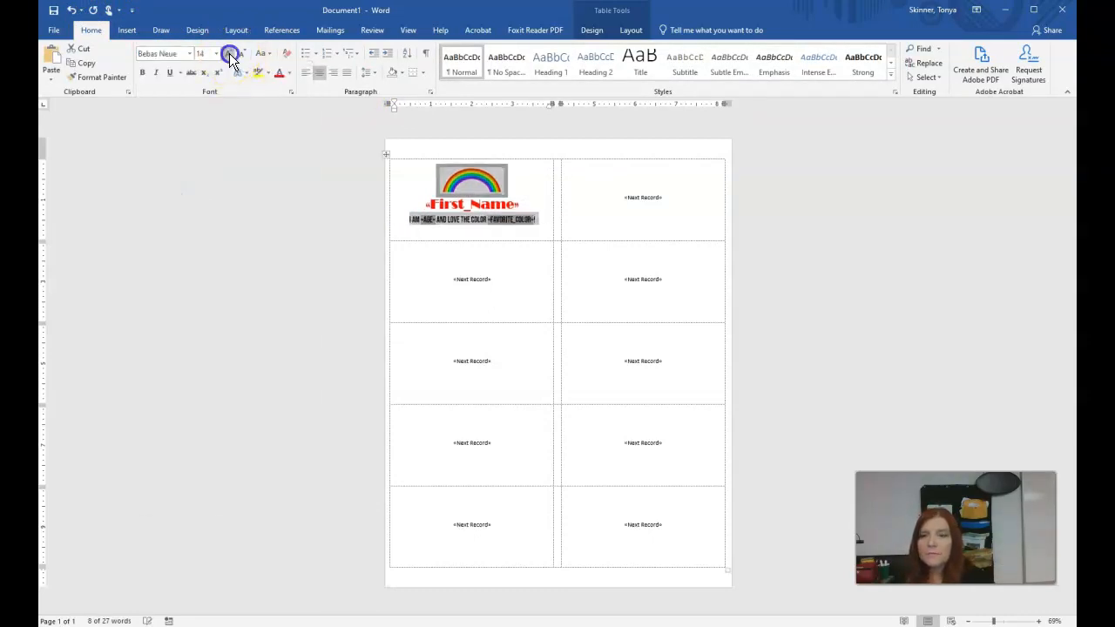
- Remove the empty line below the age and favorite color text in the first label
{"action": "left_click", "coordinate": [537, 194]}
{"action": "left_click", "coordinate": [528, 234]}
{"action": "left_click", "coordinate": [475, 238]}
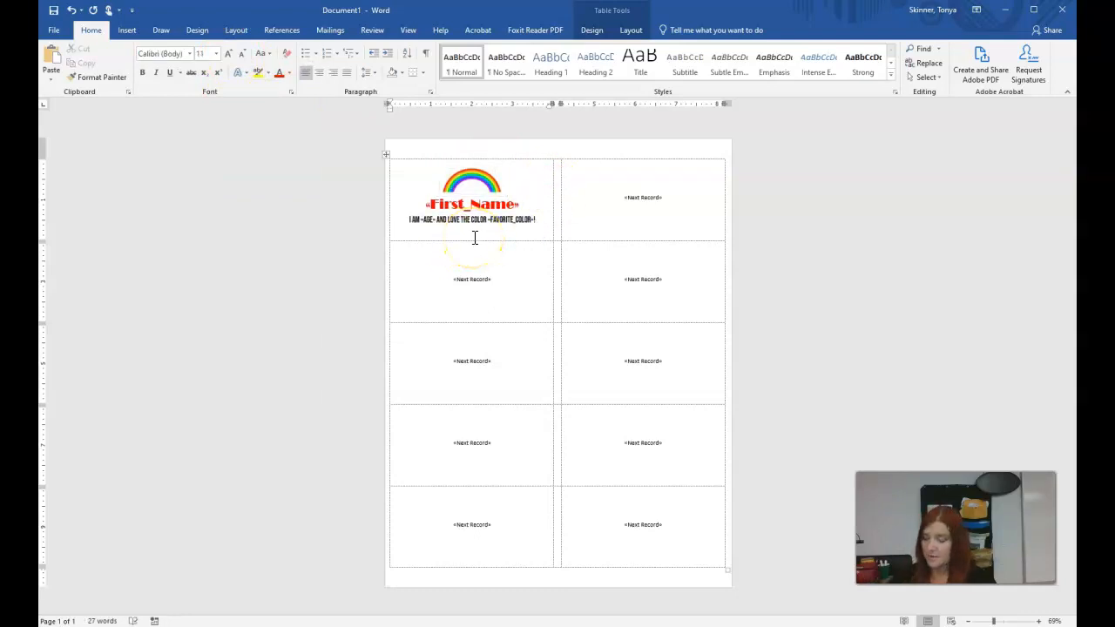
{"action": "key", "text": "BackSpace"}
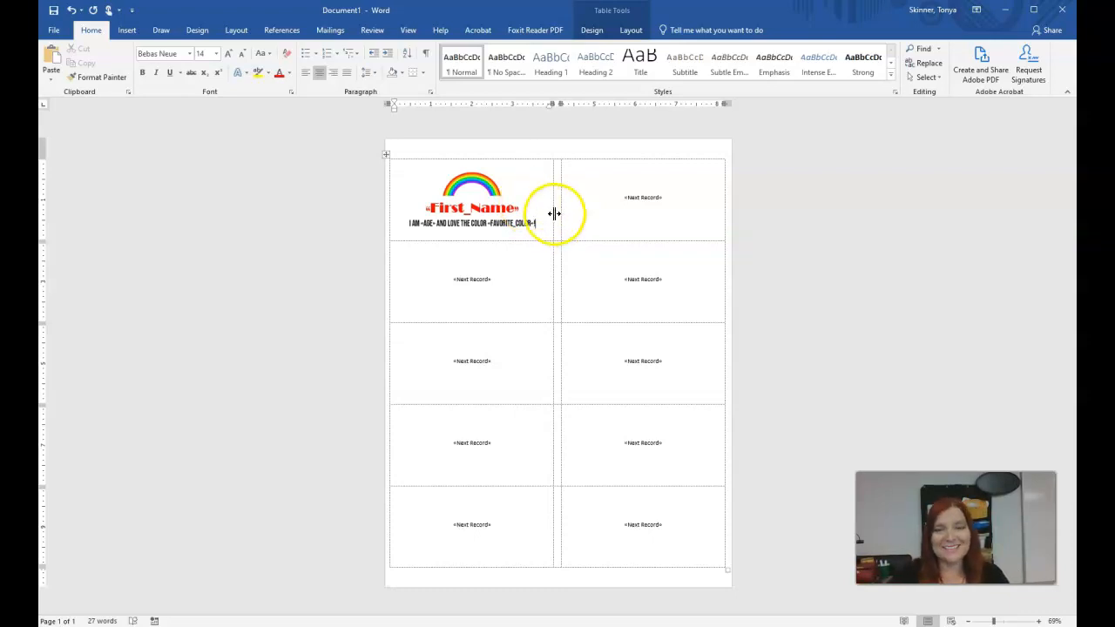
- Preview the merge results on the label sheet, then return to the field names
{"action": "left_click", "coordinate": [329, 30]}
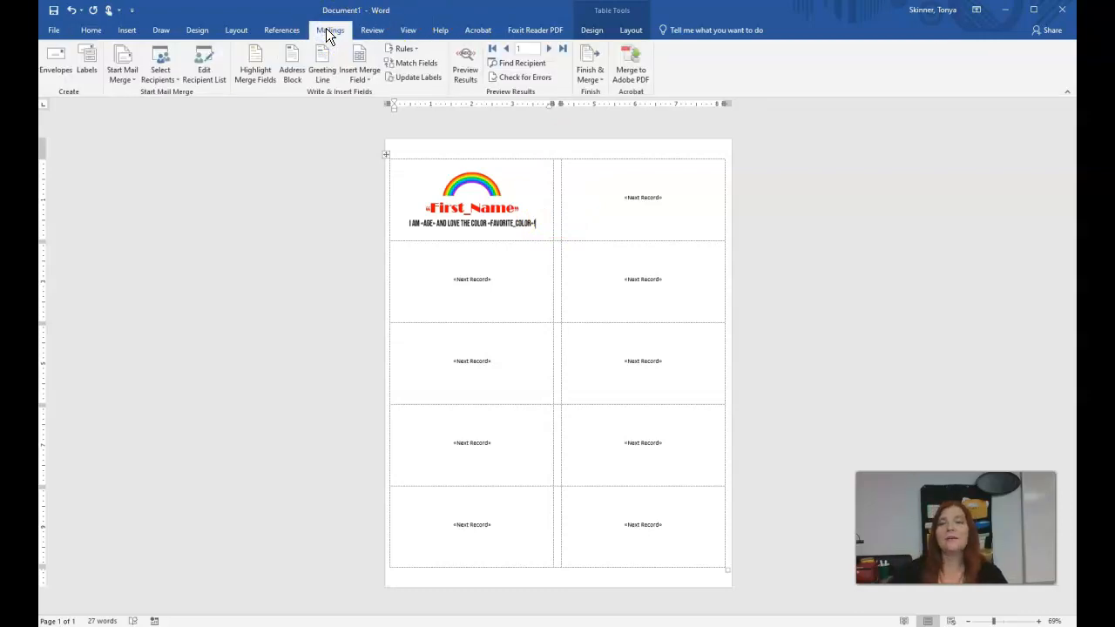
{"action": "left_click", "coordinate": [465, 71]}
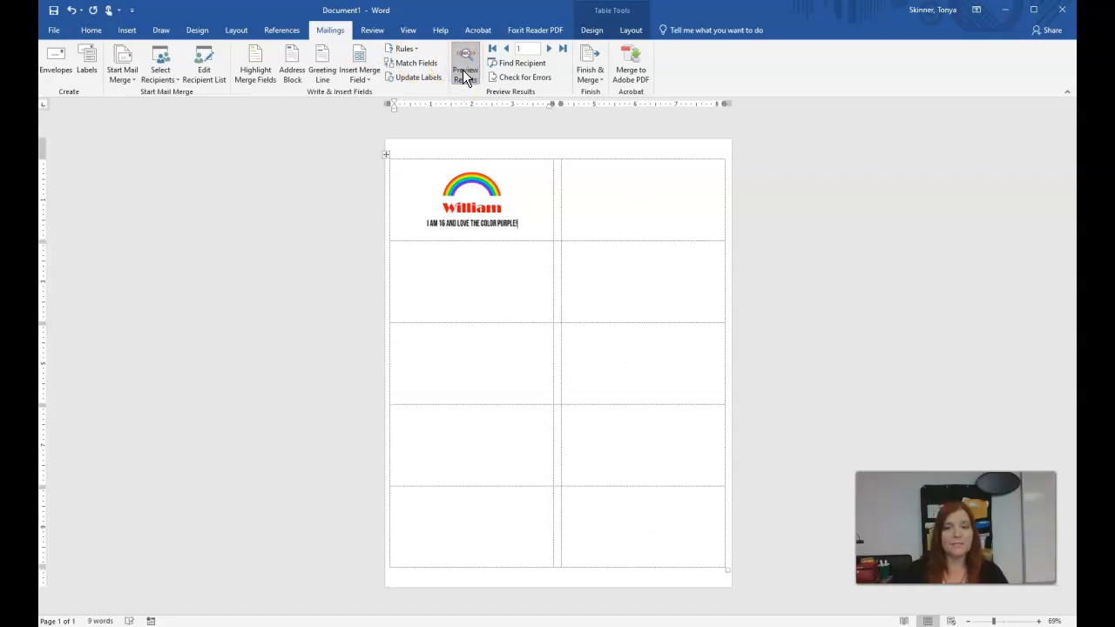
{"action": "left_click", "coordinate": [465, 72]}
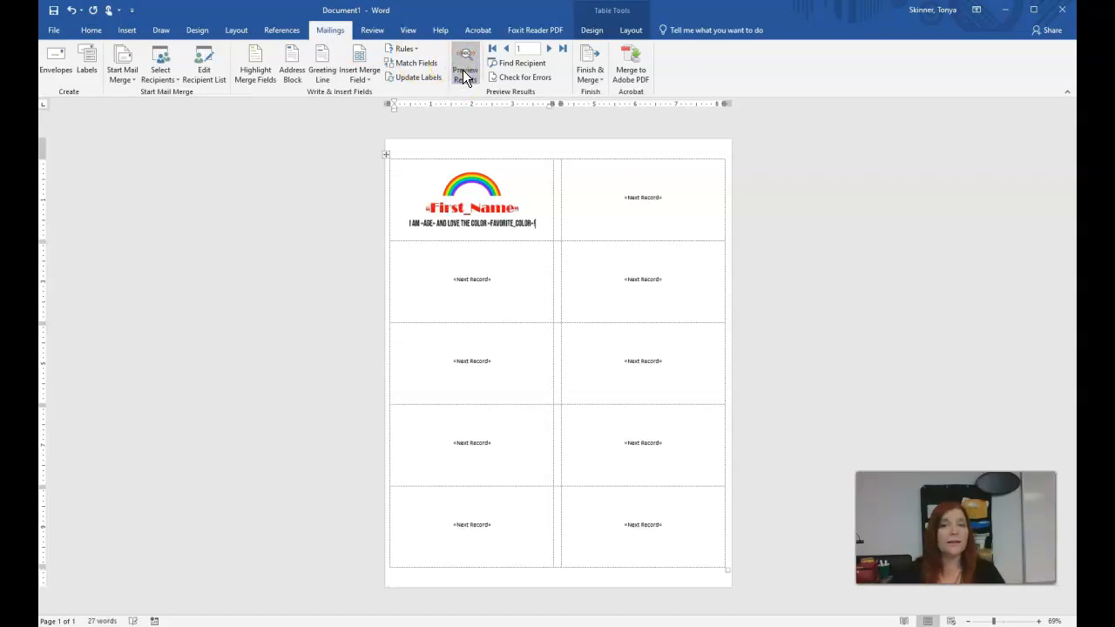
- Try merging all records into a new document and close the merged labels without saving them
{"action": "left_click", "coordinate": [597, 73]}
{"action": "left_click", "coordinate": [594, 95]}
{"action": "left_click", "coordinate": [557, 340]}
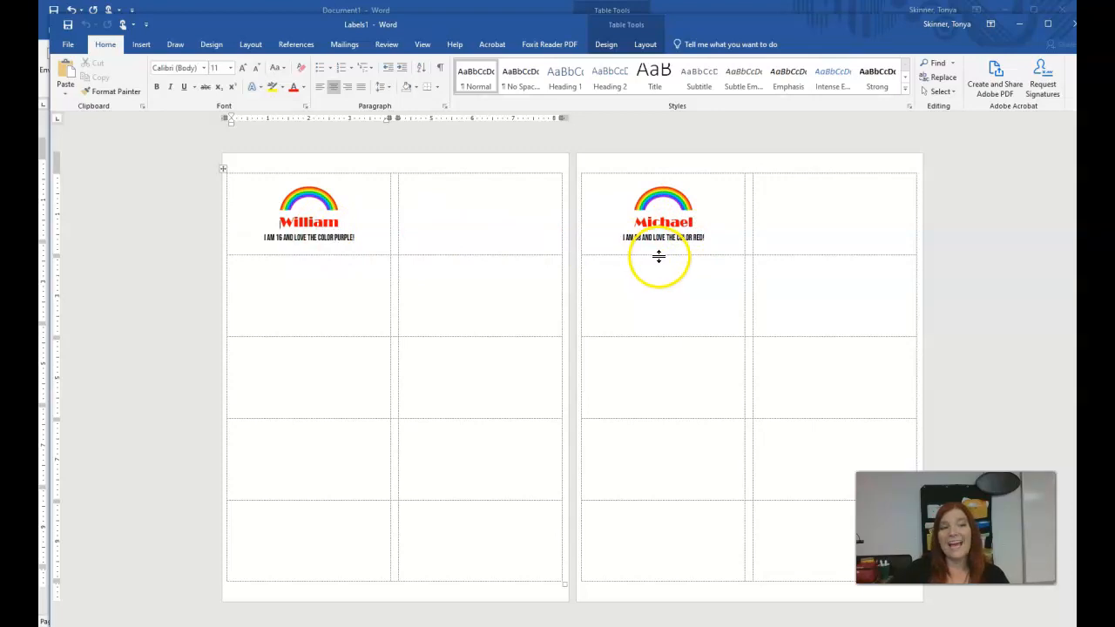
{"action": "left_click_drag", "start_coordinate": [765, 25], "coordinate": [725, 32]}
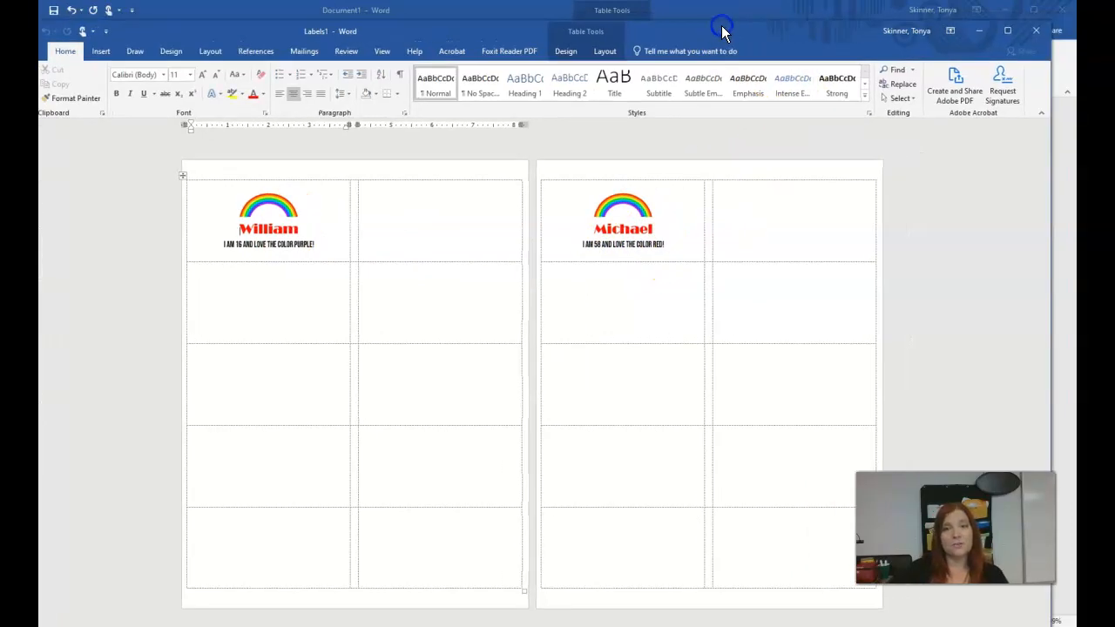
{"action": "left_click", "coordinate": [1036, 31]}
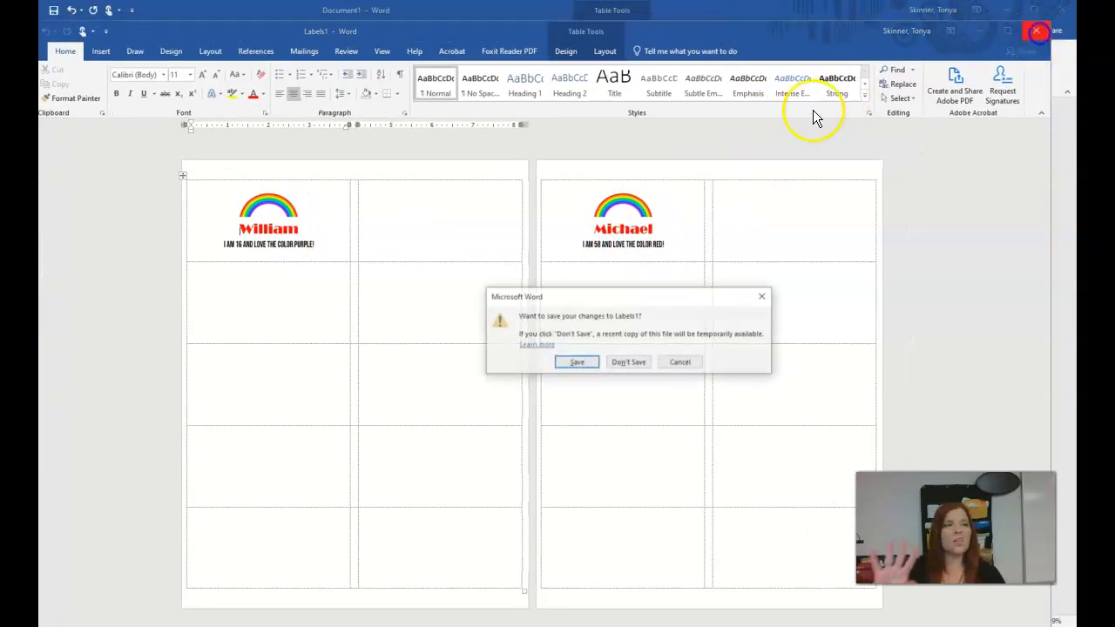
{"action": "left_click", "coordinate": [645, 367]}
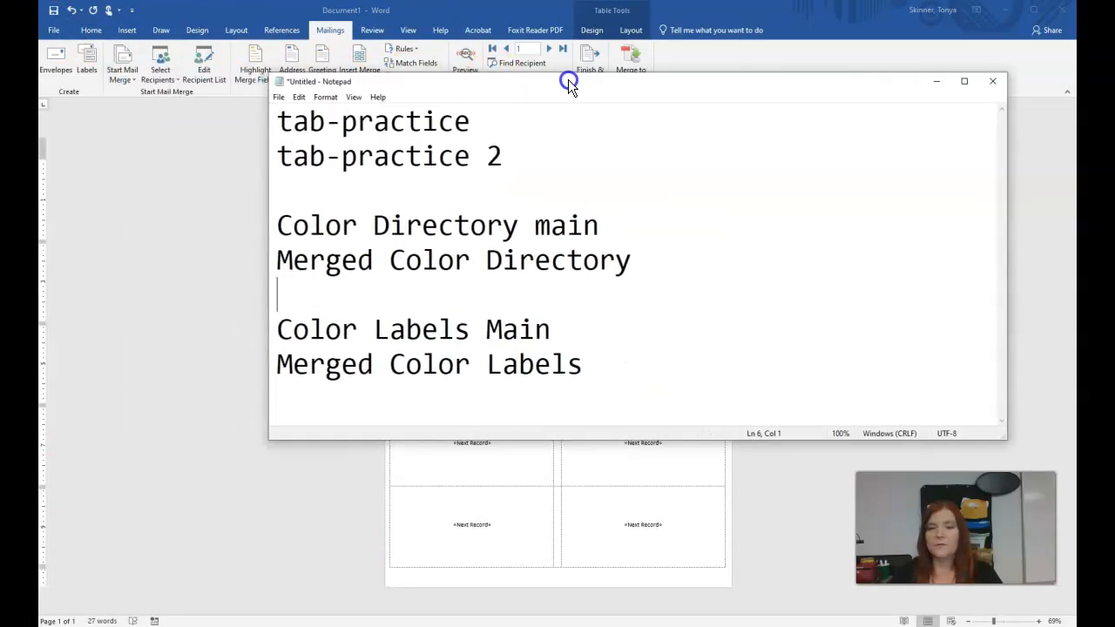
- Save the main label document as "Color labels main 2" in the Word 6 Mail Merge folder
{"action": "left_click_drag", "start_coordinate": [567, 81], "coordinate": [38, 75]}
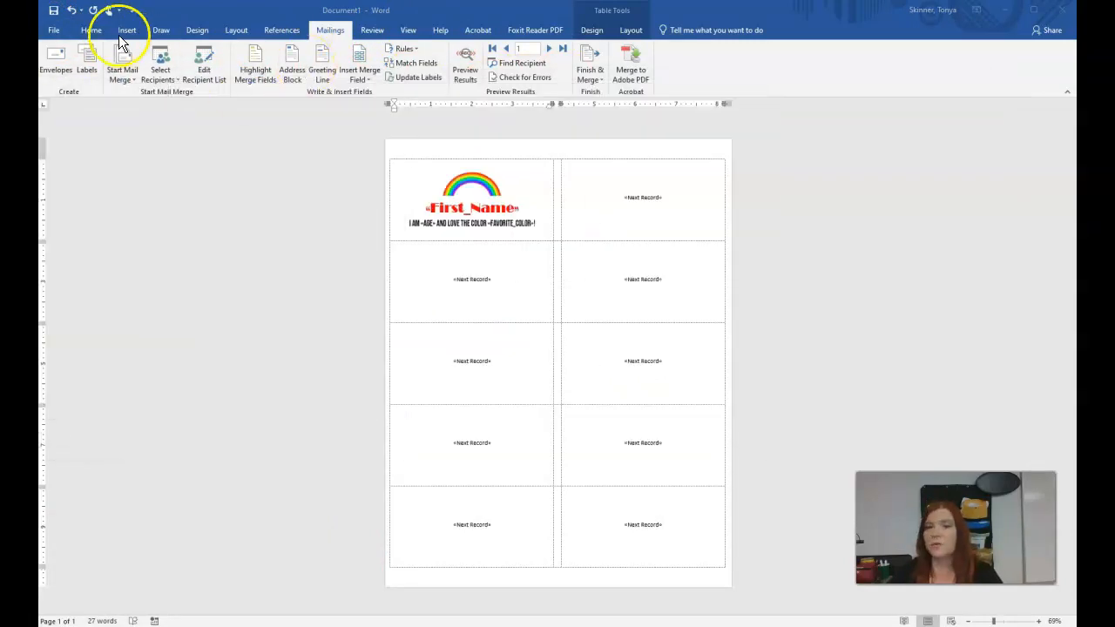
{"action": "left_click", "coordinate": [54, 29]}
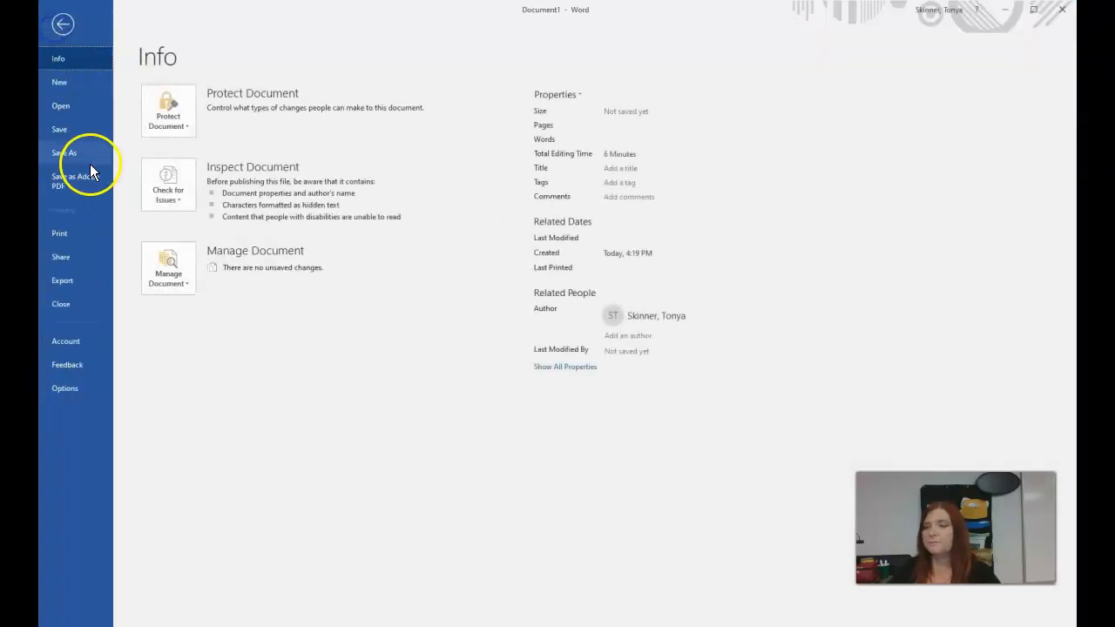
{"action": "left_click", "coordinate": [90, 159]}
{"action": "left_click", "coordinate": [415, 151]}
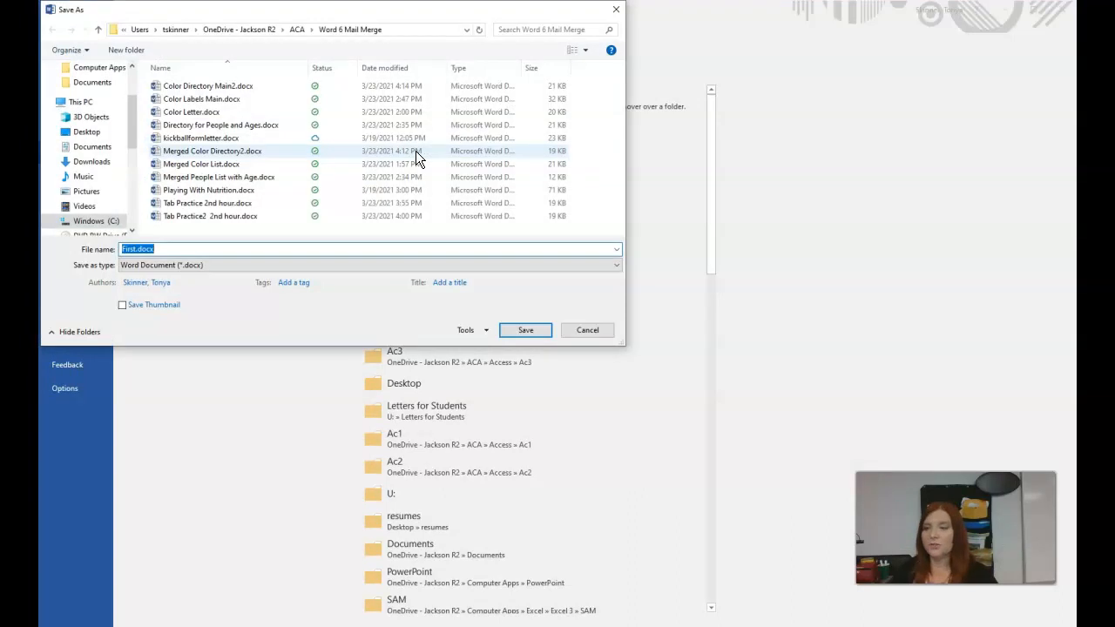
{"action": "type", "text": "Color labels main 2"}
{"action": "key", "text": "Return"}
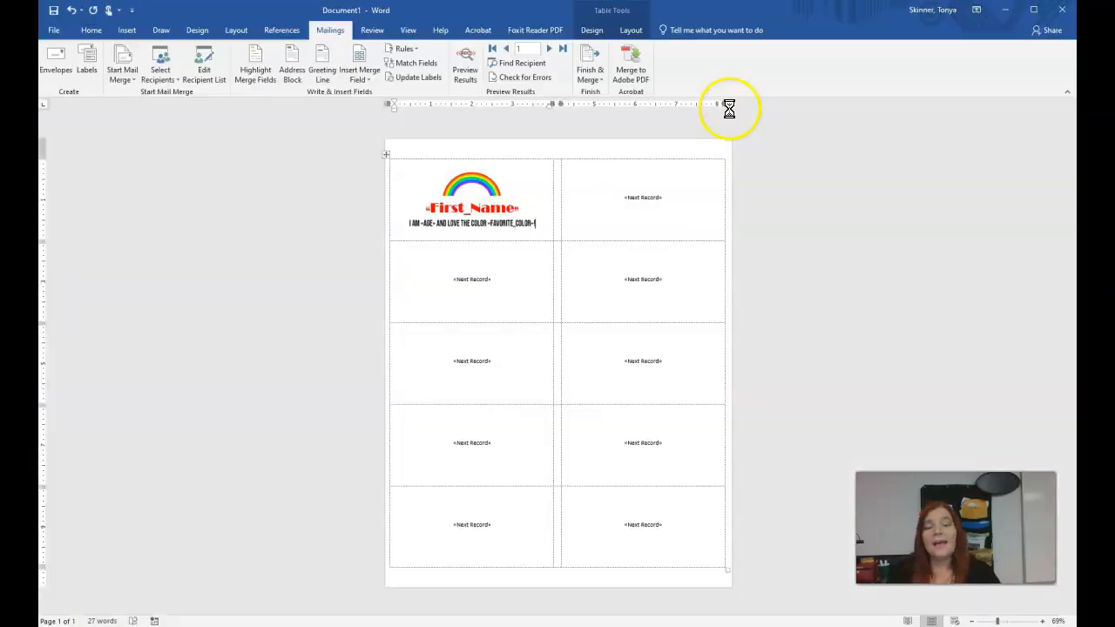
- Update all labels so that the first label's rainbow, text and merge fields are copied to the whole sheet
{"action": "left_click", "coordinate": [539, 225]}
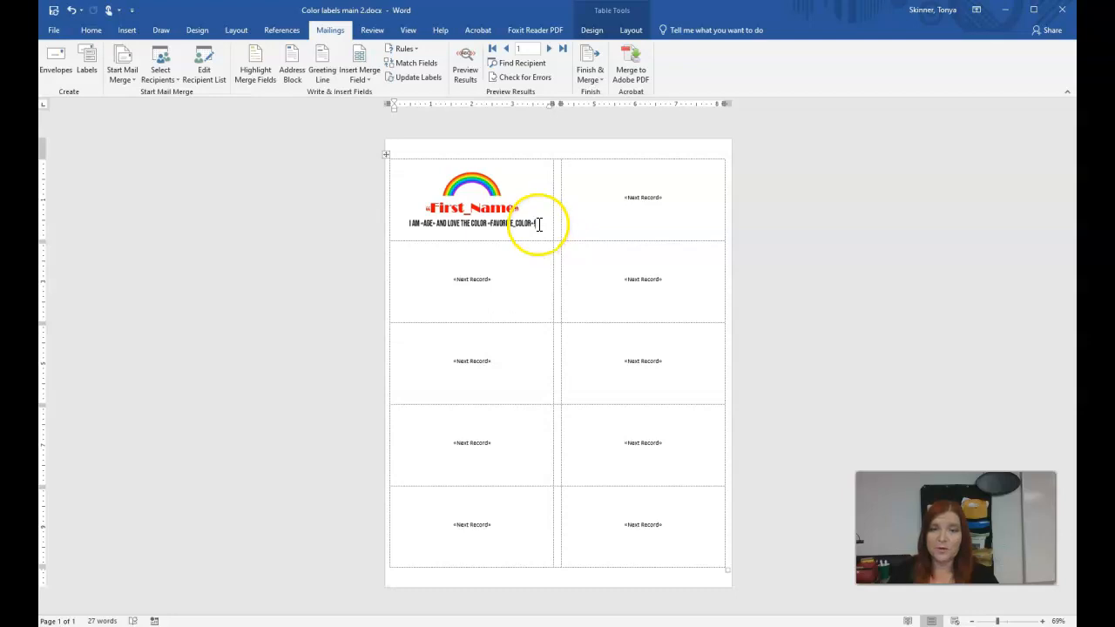
{"action": "left_click", "coordinate": [407, 84]}
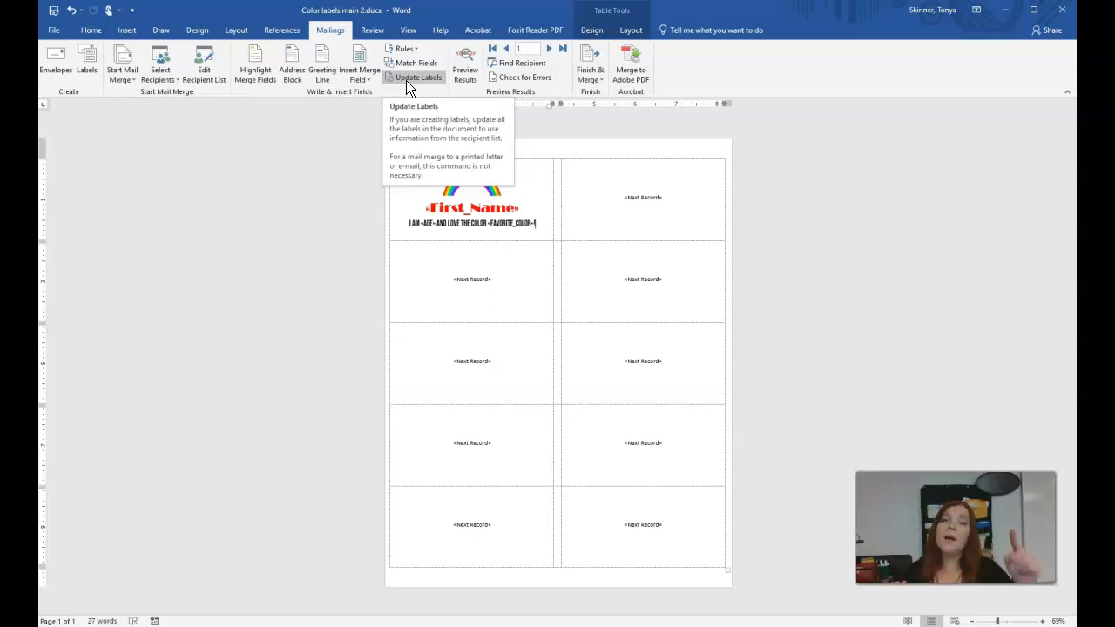
{"action": "left_click", "coordinate": [497, 117]}
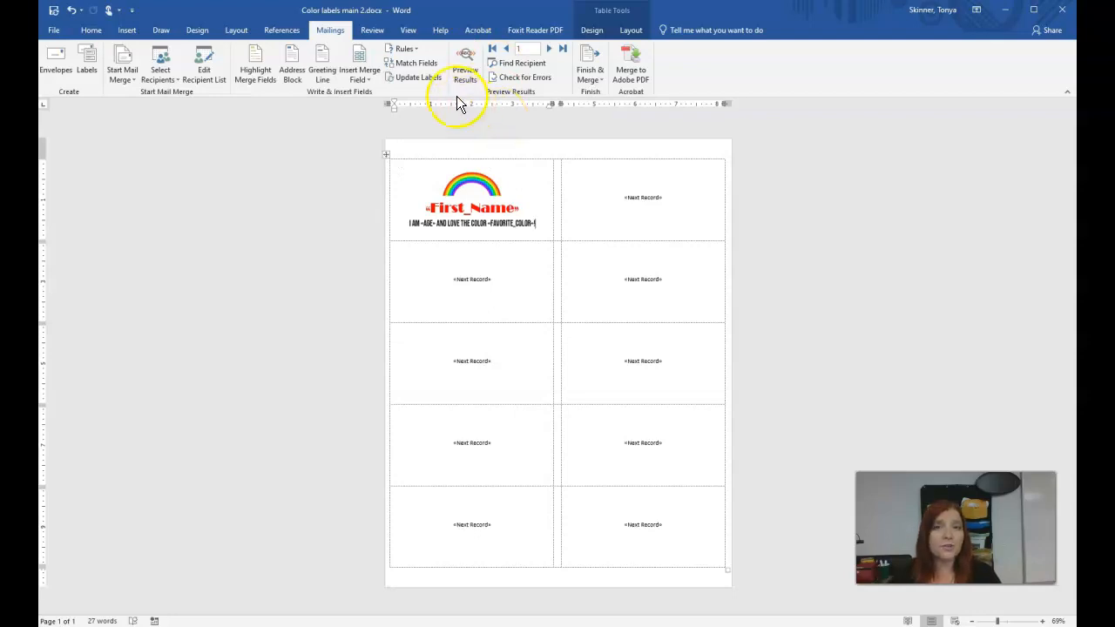
{"action": "left_click", "coordinate": [418, 81]}
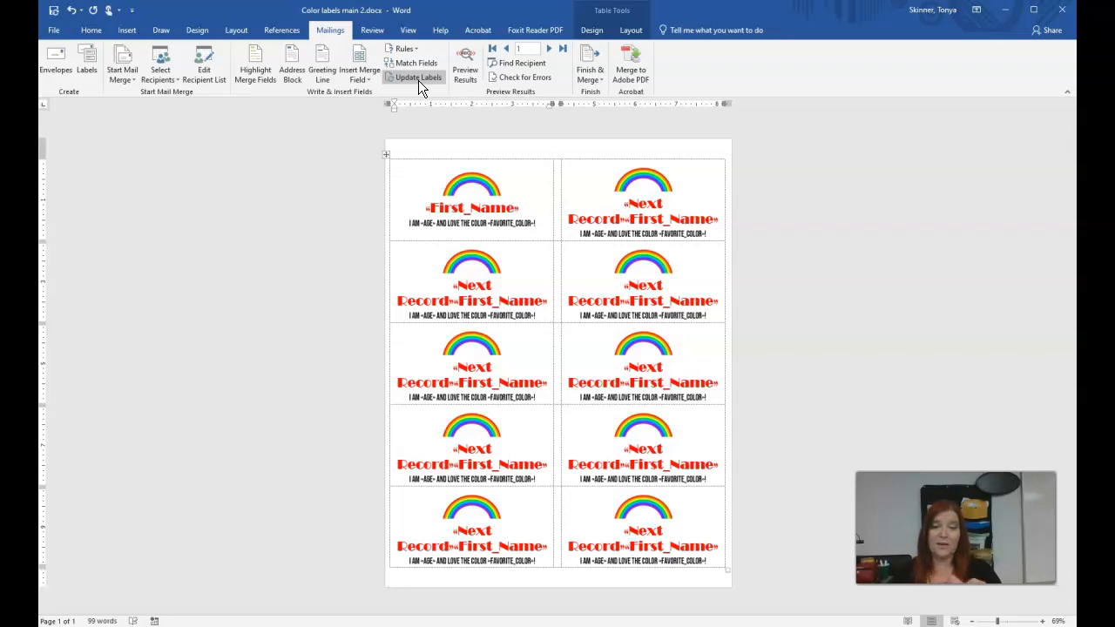
- Preview the filled-in labels for all records, then switch back to the merge fields
{"action": "left_click", "coordinate": [660, 245]}
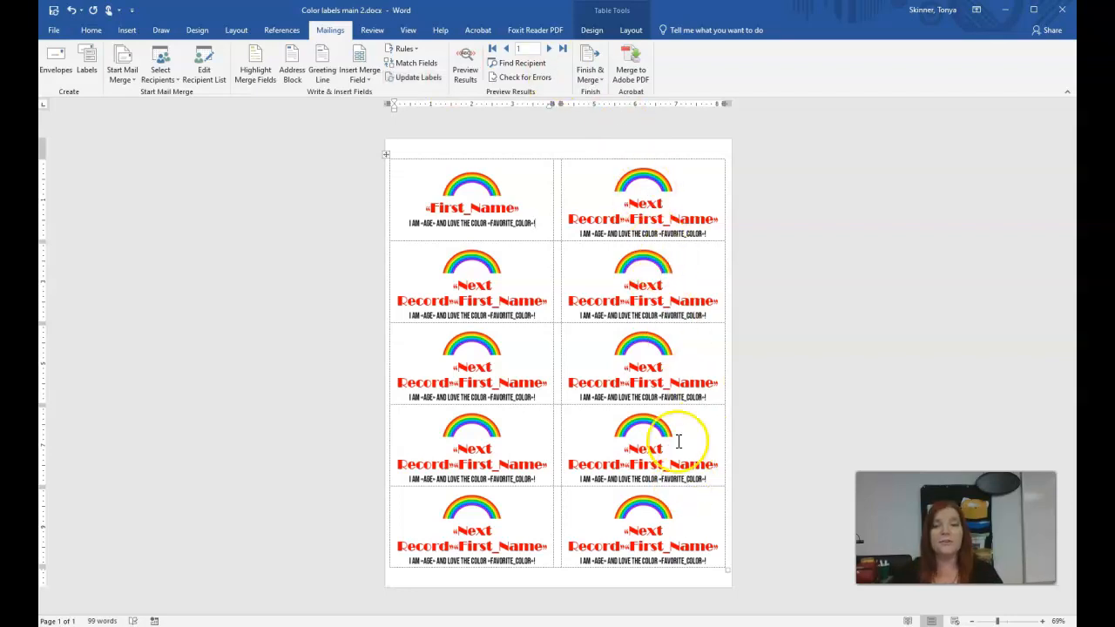
{"action": "left_click", "coordinate": [468, 55]}
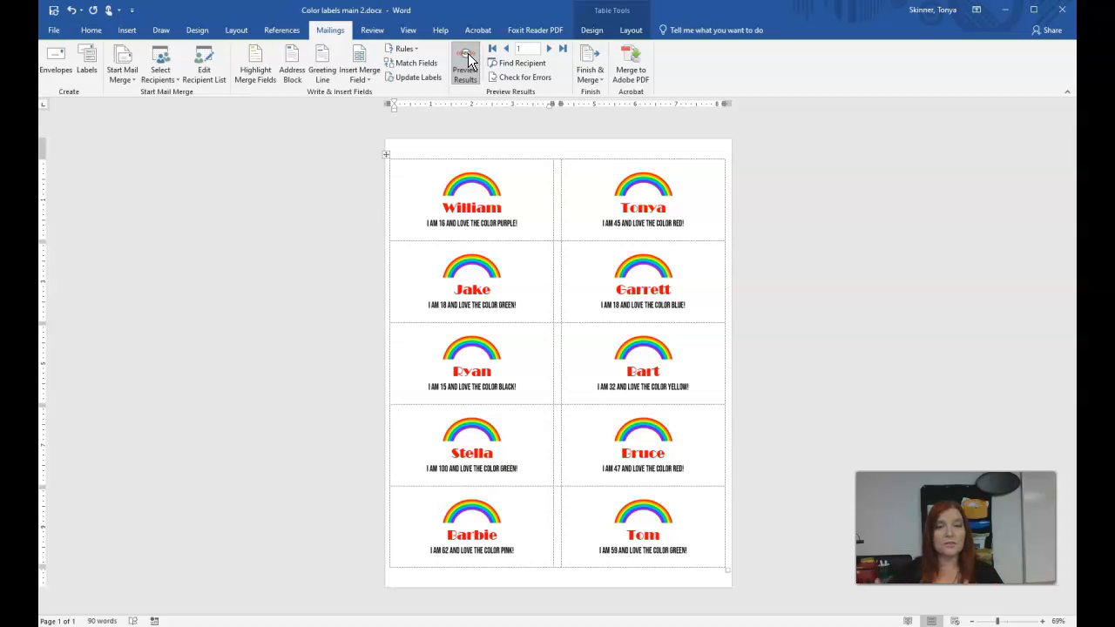
{"action": "left_click", "coordinate": [468, 53]}
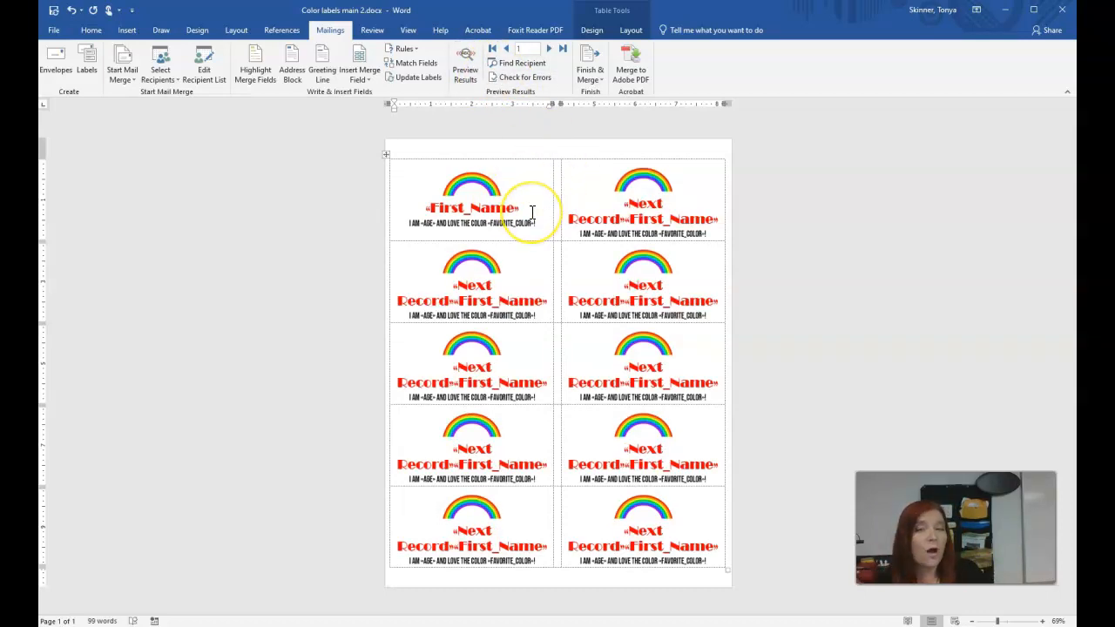
- Insert the raised-arms figure symbol (character code 0036) from the Sports tfb font before the First_Name field in the first label
{"action": "left_click", "coordinate": [531, 209]}
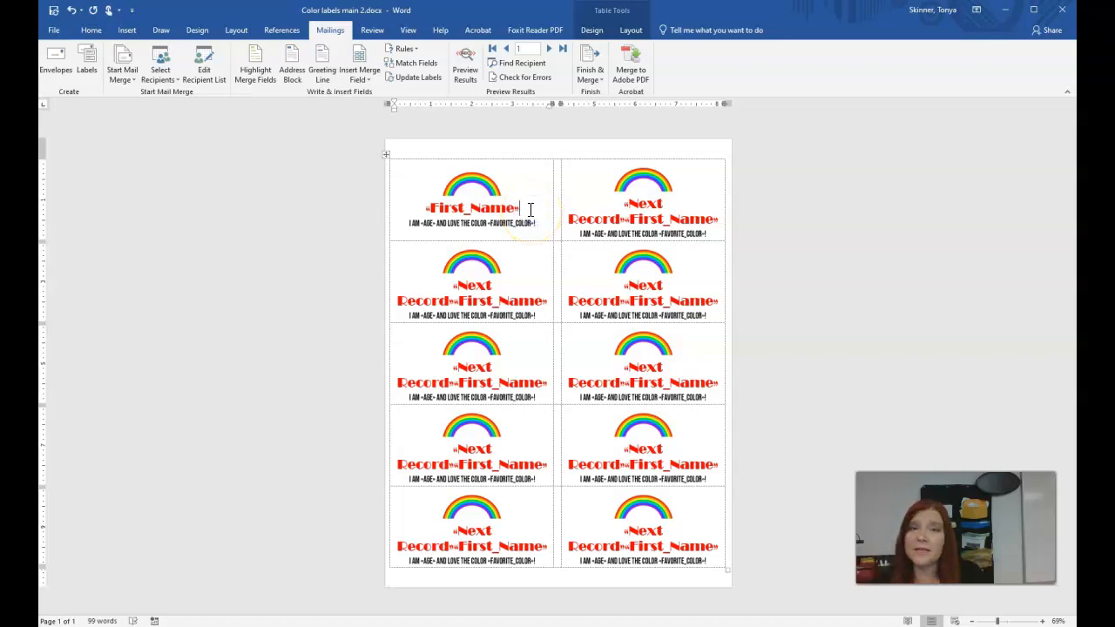
{"action": "double_click", "coordinate": [427, 207]}
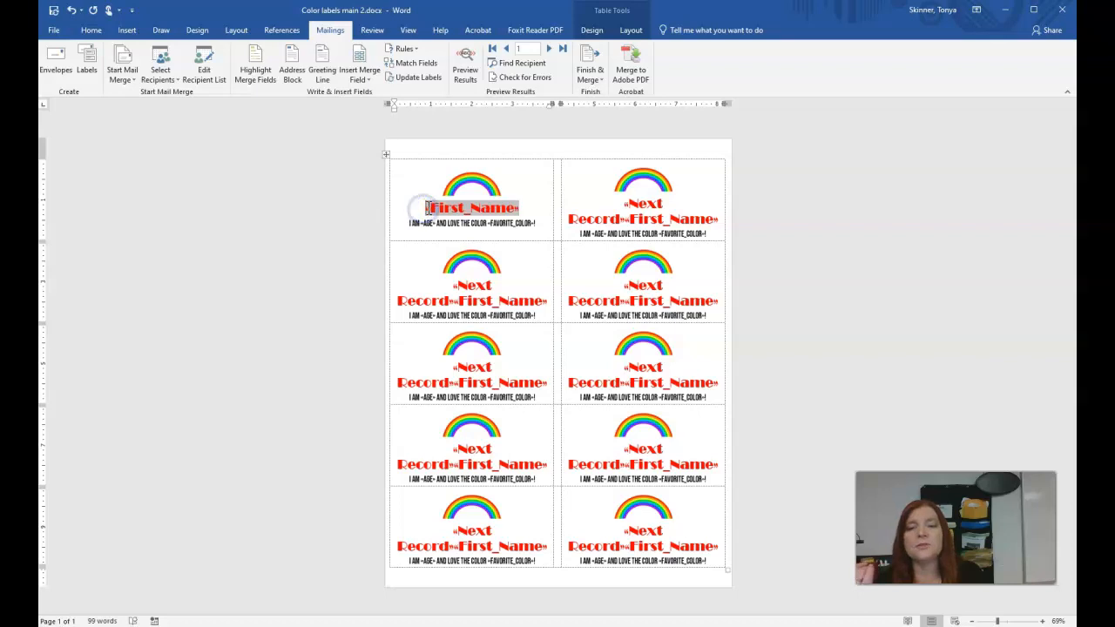
{"action": "left_click", "coordinate": [131, 30]}
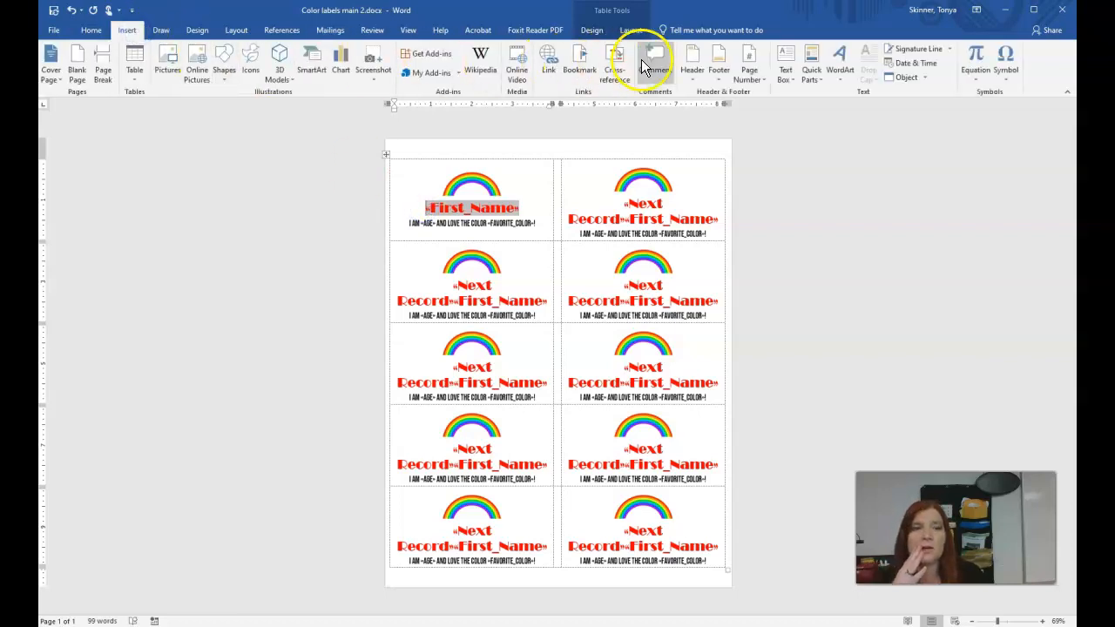
{"action": "left_click", "coordinate": [1005, 75]}
{"action": "left_click", "coordinate": [1037, 167]}
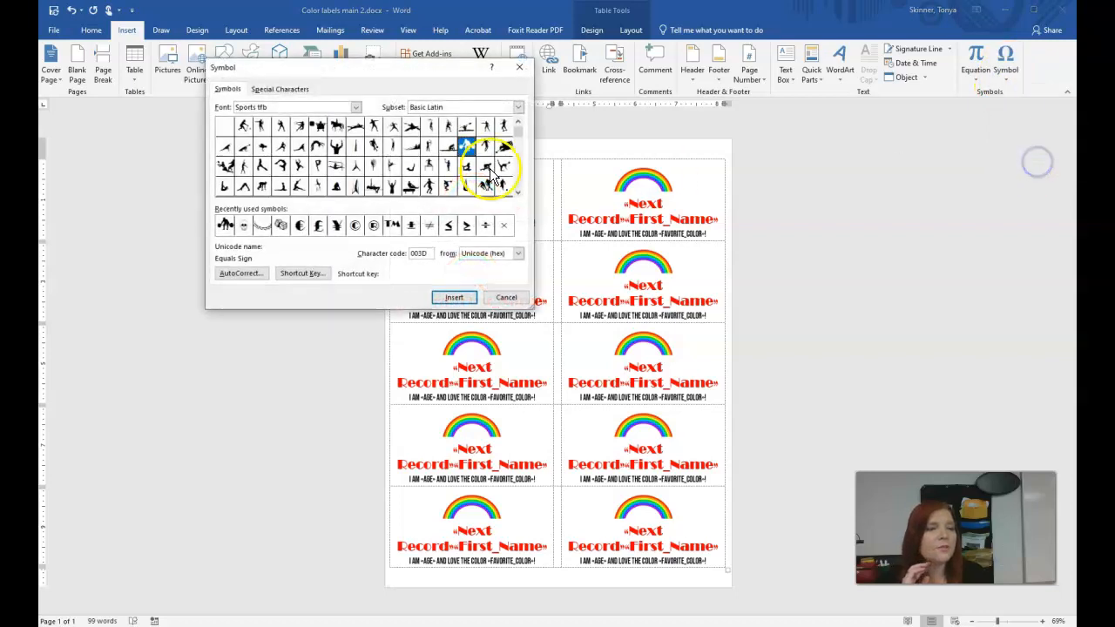
{"action": "left_click", "coordinate": [337, 146]}
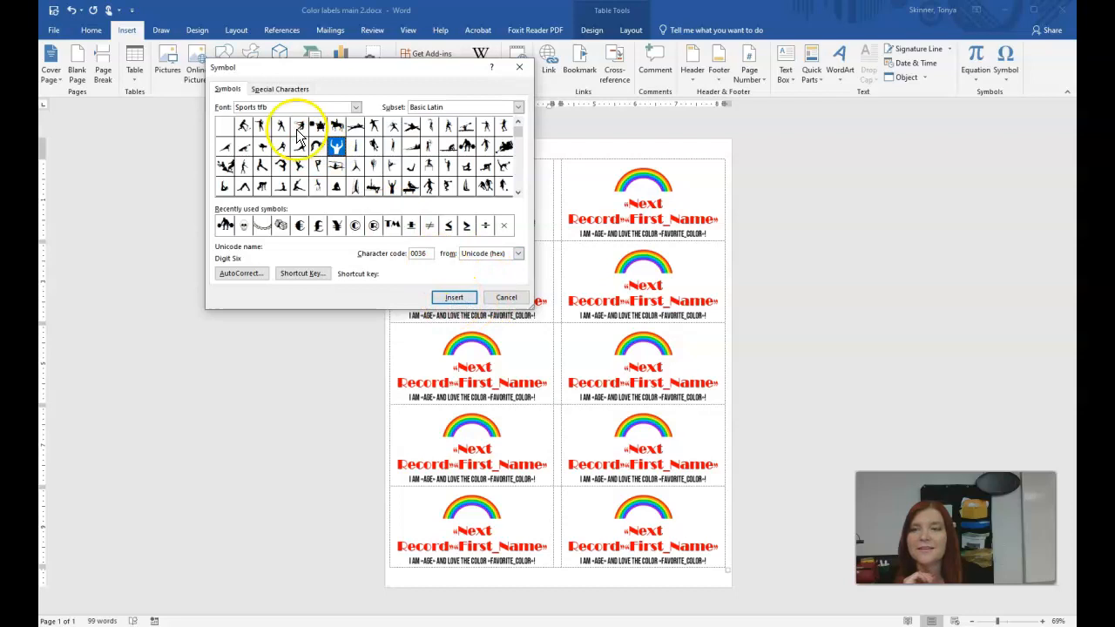
{"action": "left_click", "coordinate": [457, 297]}
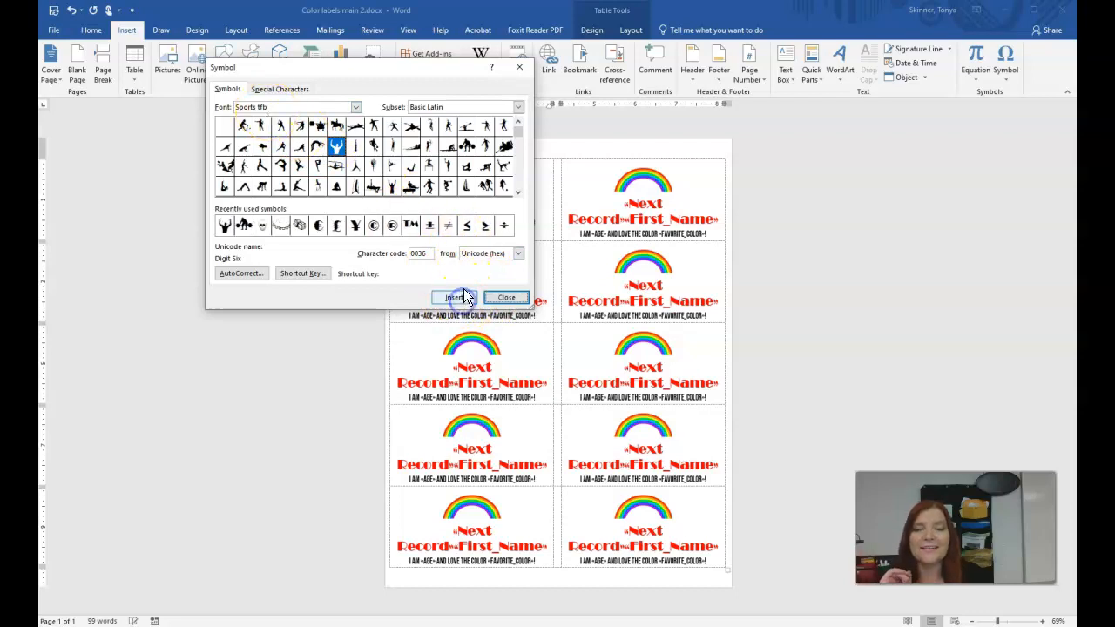
{"action": "left_click", "coordinate": [510, 299]}
{"action": "left_click", "coordinate": [416, 214]}
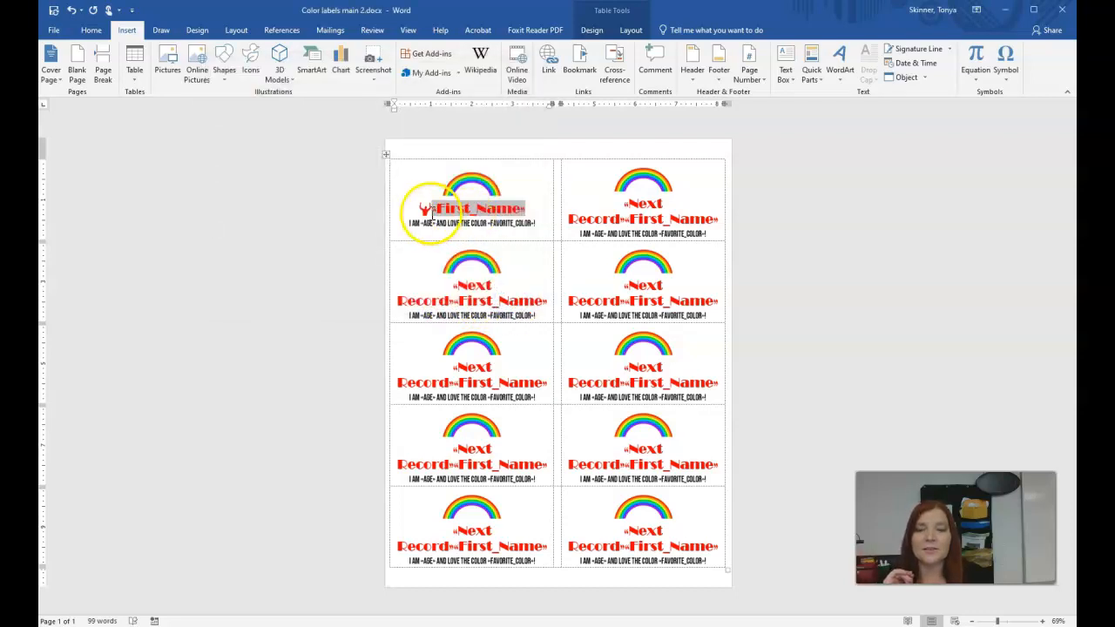
{"action": "left_click", "coordinate": [540, 211]}
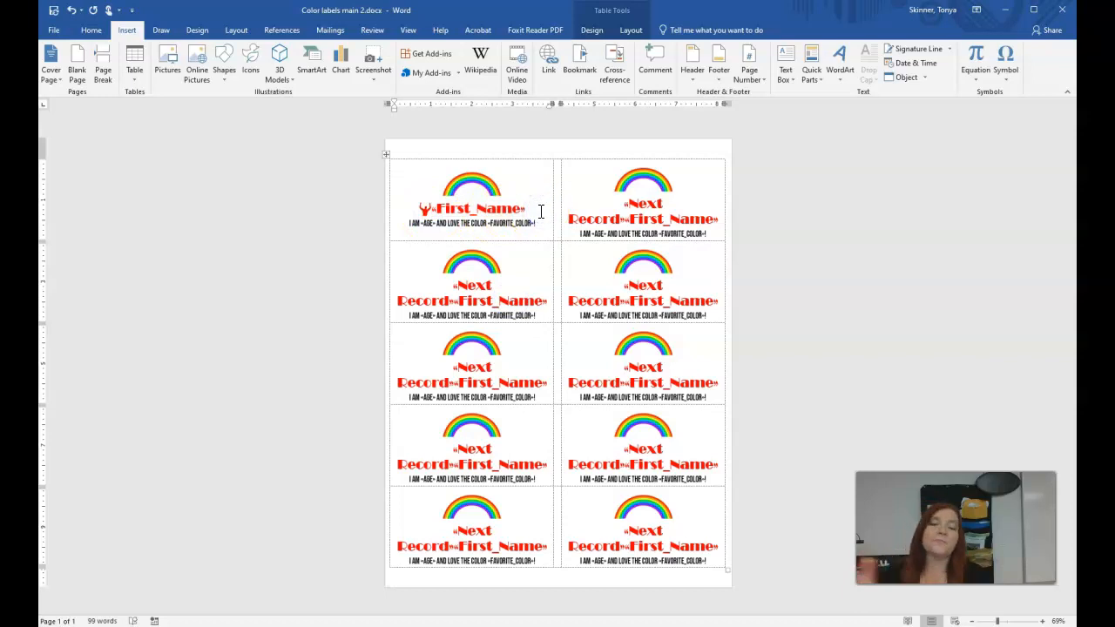
- Preview the merge results and add a space between the figure symbol and the name in the first label
{"action": "left_click", "coordinate": [330, 30]}
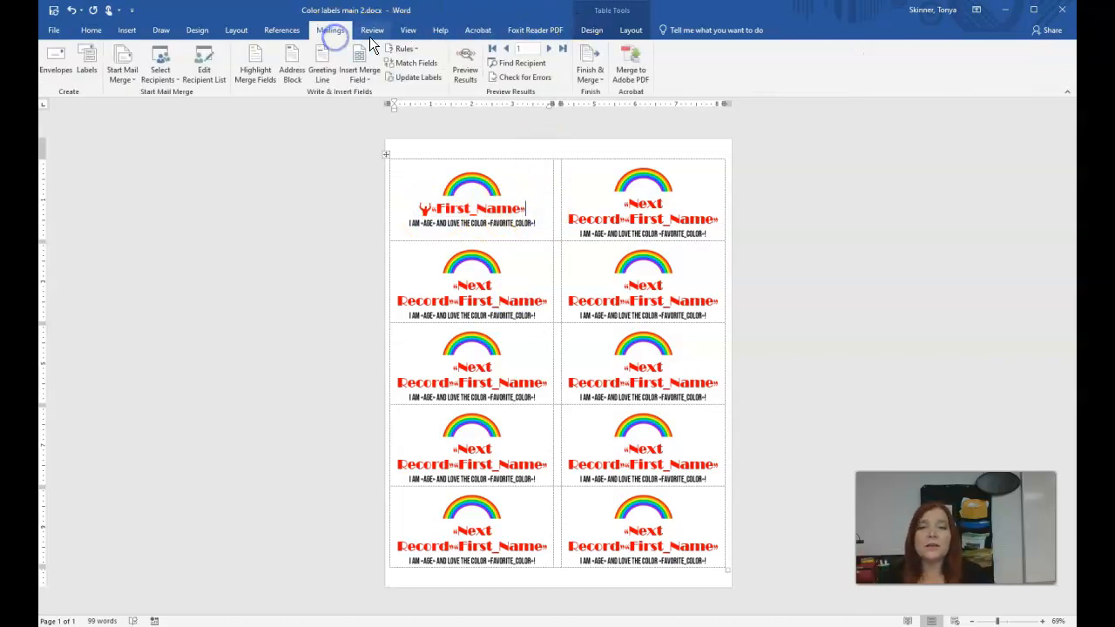
{"action": "left_click", "coordinate": [466, 71]}
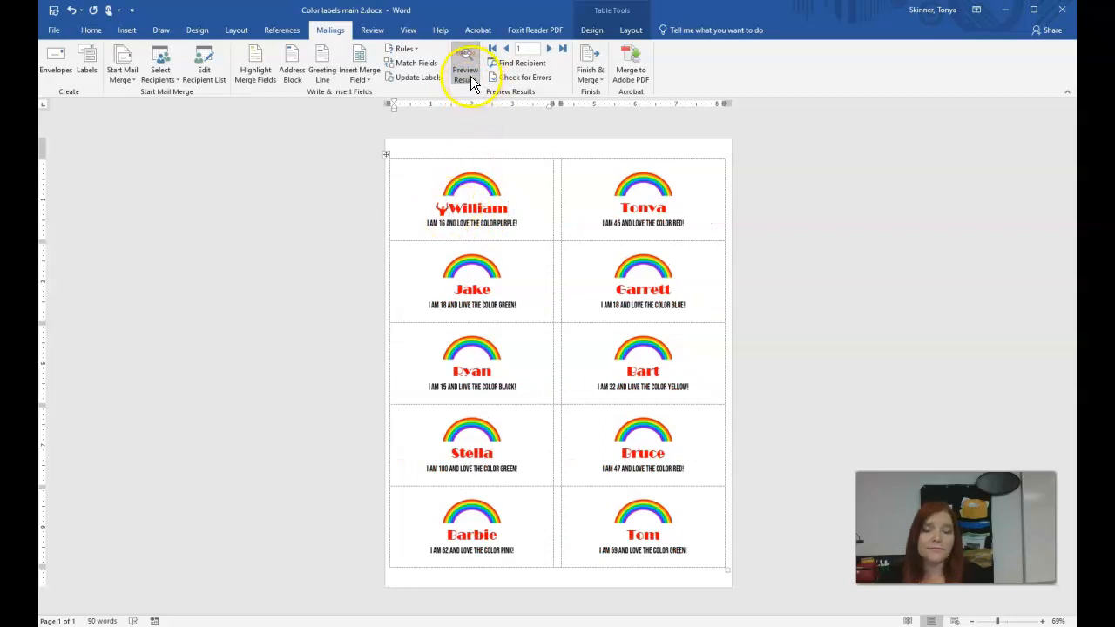
{"action": "double_click", "coordinate": [446, 209]}
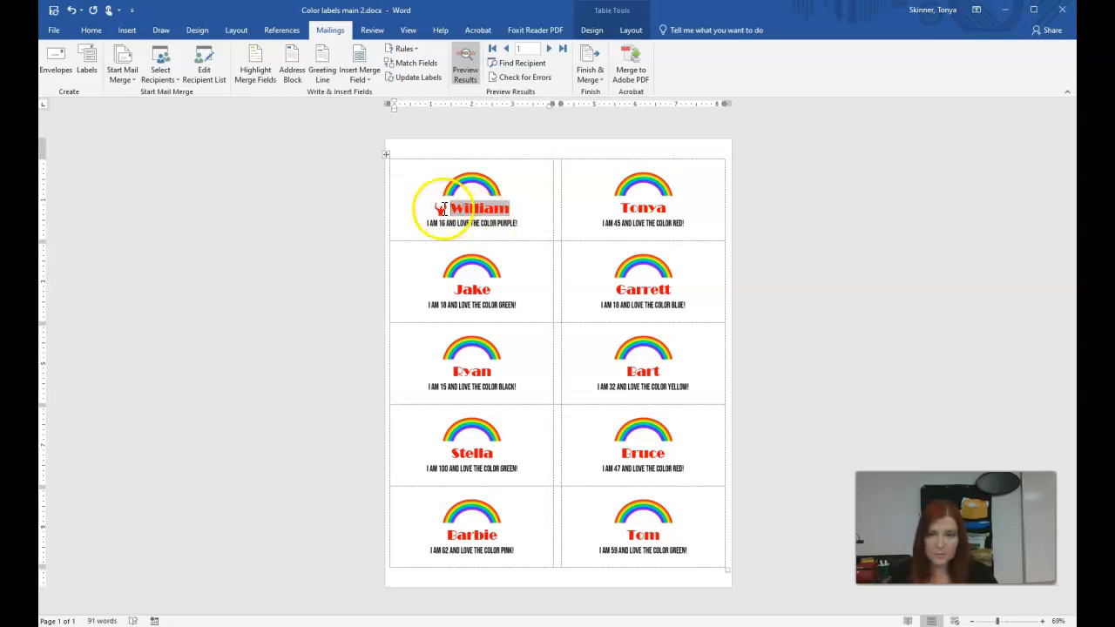
- Highlight the words "color purple" in yellow in the first label's sentence
{"action": "left_click_drag", "start_coordinate": [512, 222], "coordinate": [477, 222]}
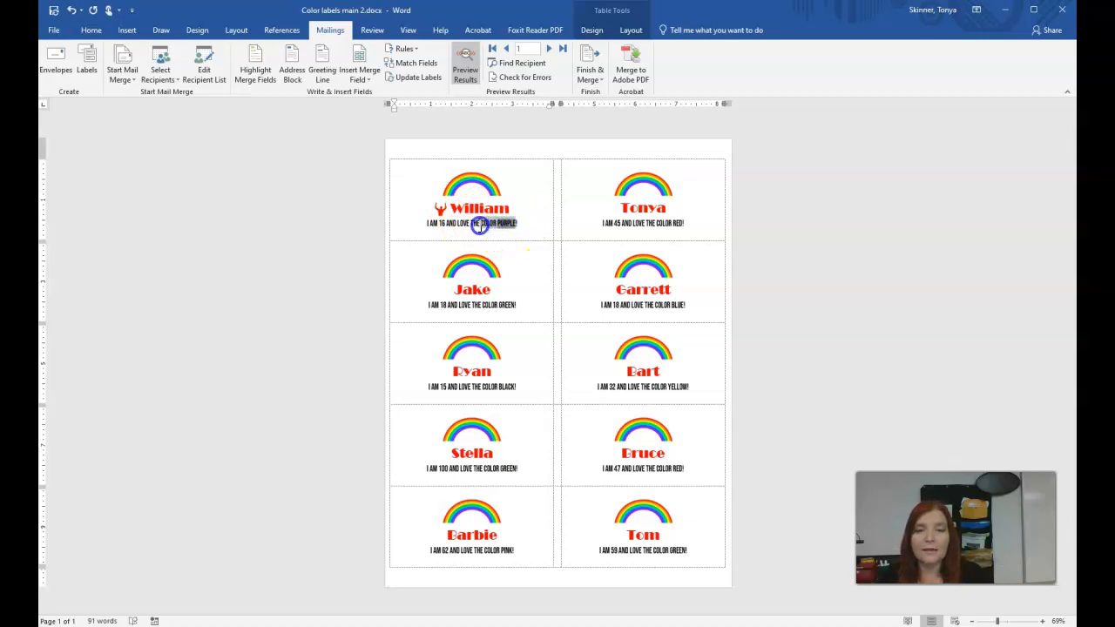
{"action": "left_click", "coordinate": [92, 30]}
{"action": "left_click", "coordinate": [258, 72]}
{"action": "left_click", "coordinate": [533, 208]}
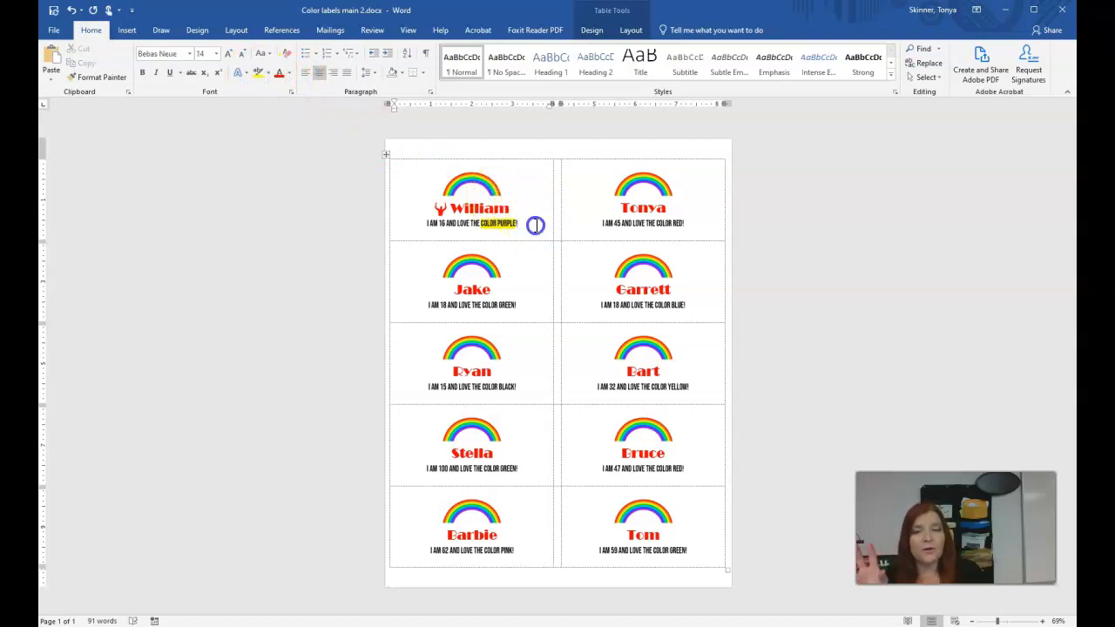
- Update all labels with the first label's symbol and highlighting, then switch from the preview back to the merge fields
{"action": "left_click", "coordinate": [330, 31]}
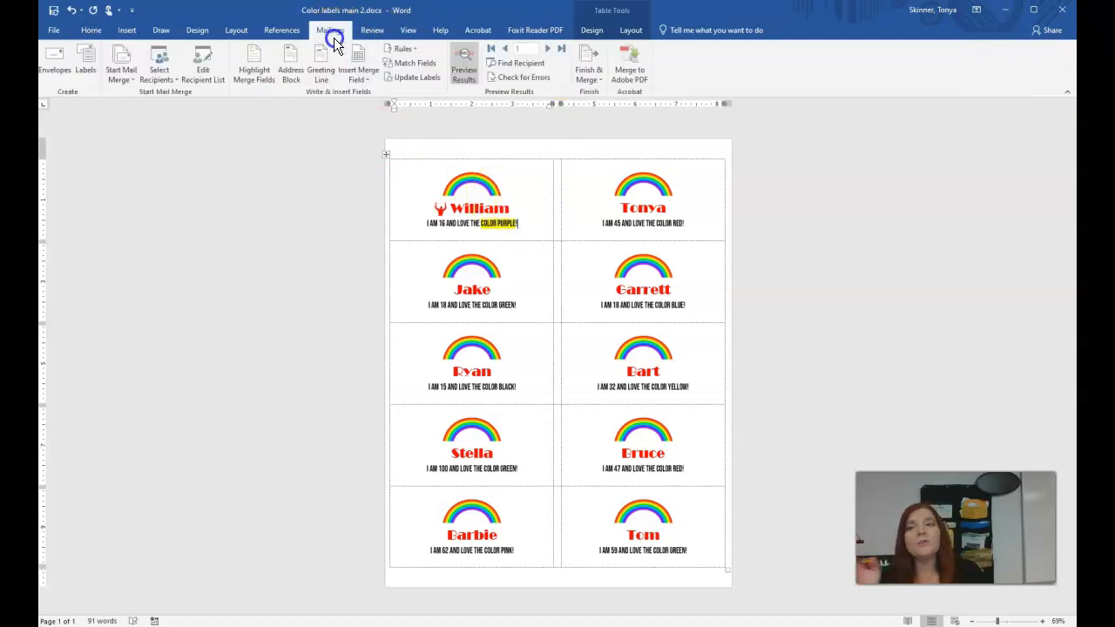
{"action": "left_click", "coordinate": [411, 77]}
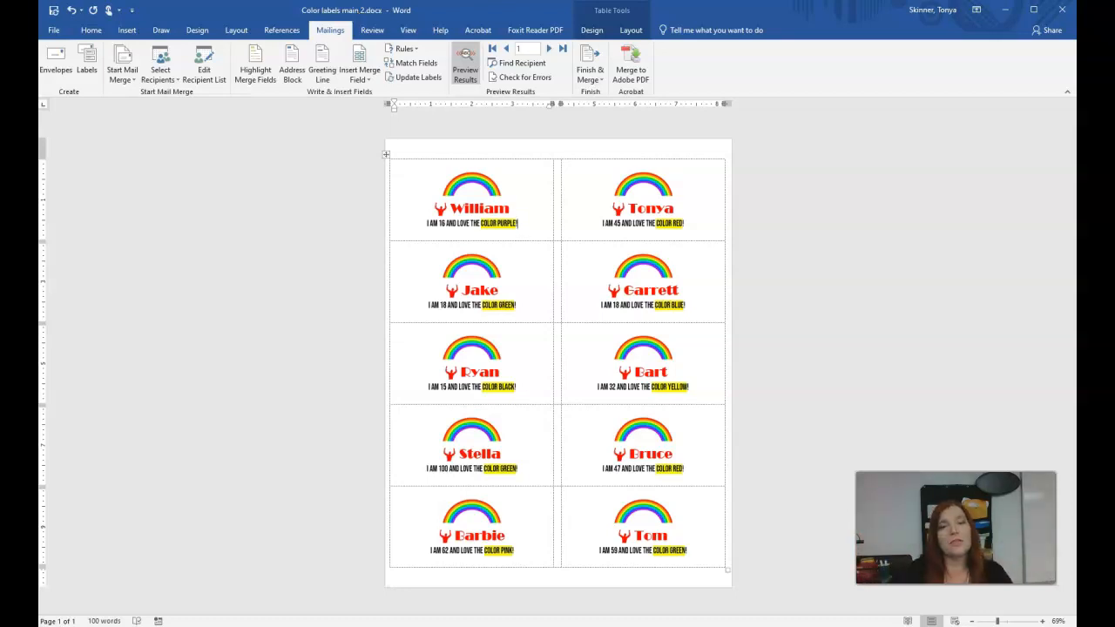
{"action": "left_click", "coordinate": [470, 70]}
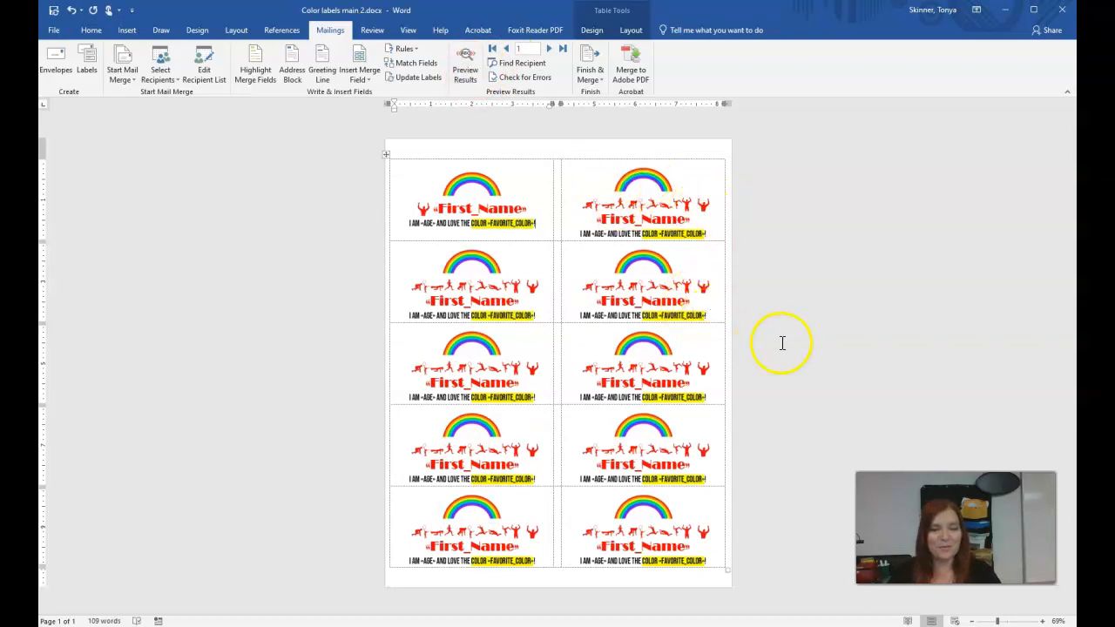
- Finish the merge by generating a new document of individual labels for all records
{"action": "left_click", "coordinate": [588, 83]}
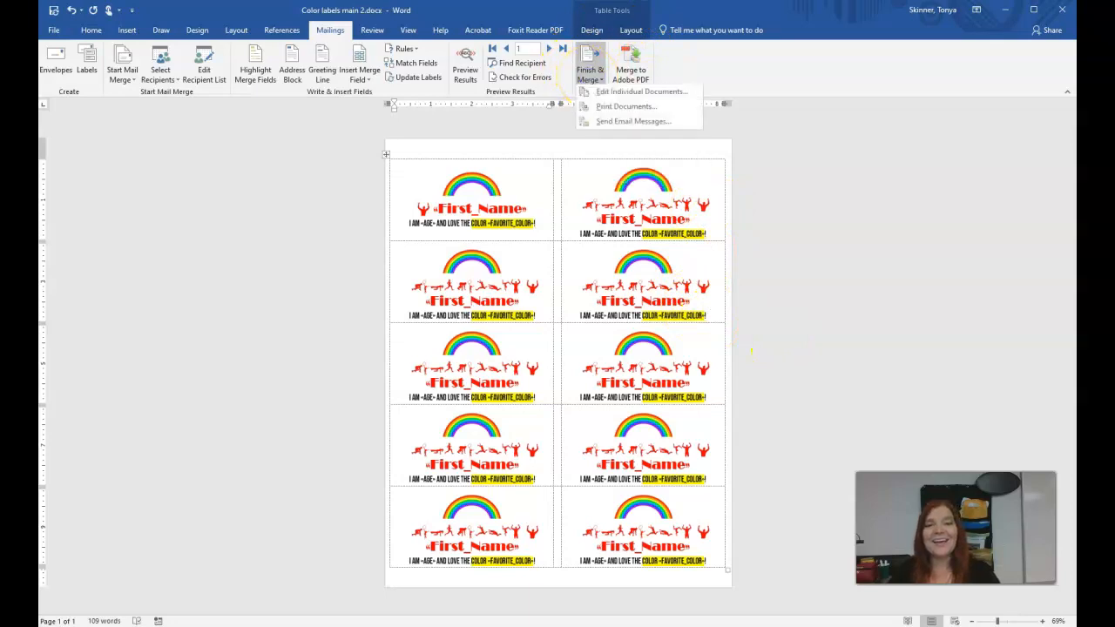
{"action": "left_click", "coordinate": [633, 96]}
{"action": "left_click", "coordinate": [549, 342]}
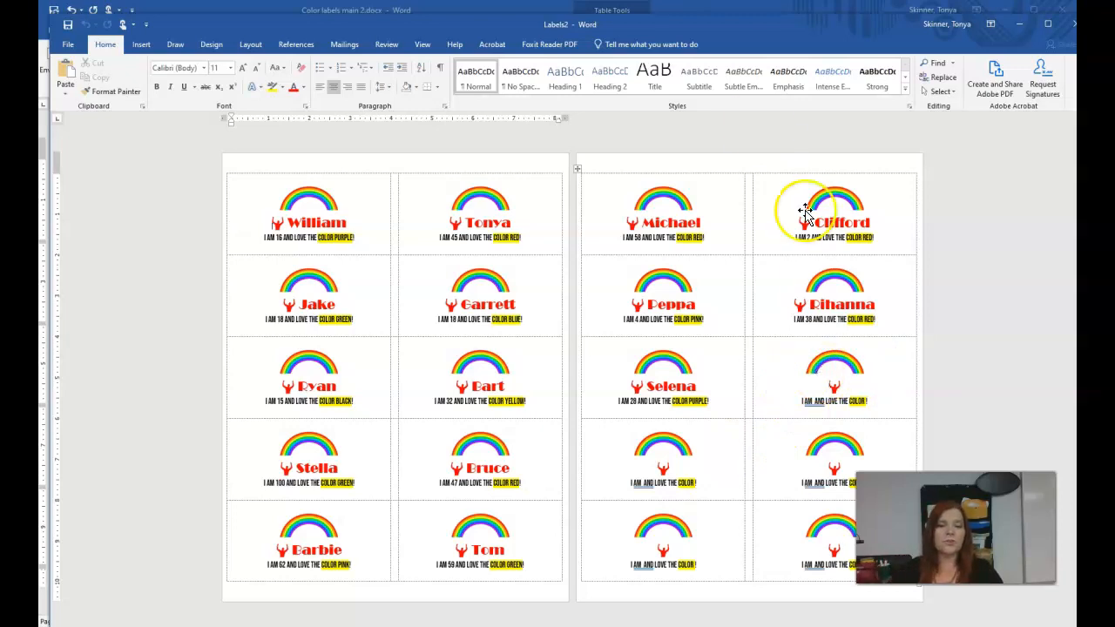
- Delete the contents of the nameless leftover labels on the second page of the merged document
{"action": "left_click_drag", "start_coordinate": [803, 368], "coordinate": [805, 446]}
{"action": "left_click_drag", "start_coordinate": [801, 363], "coordinate": [838, 544]}
{"action": "key", "text": "Delete"}
{"action": "left_click_drag", "start_coordinate": [660, 510], "coordinate": [604, 455]}
{"action": "key", "text": "Delete"}
{"action": "left_click", "coordinate": [844, 378]}
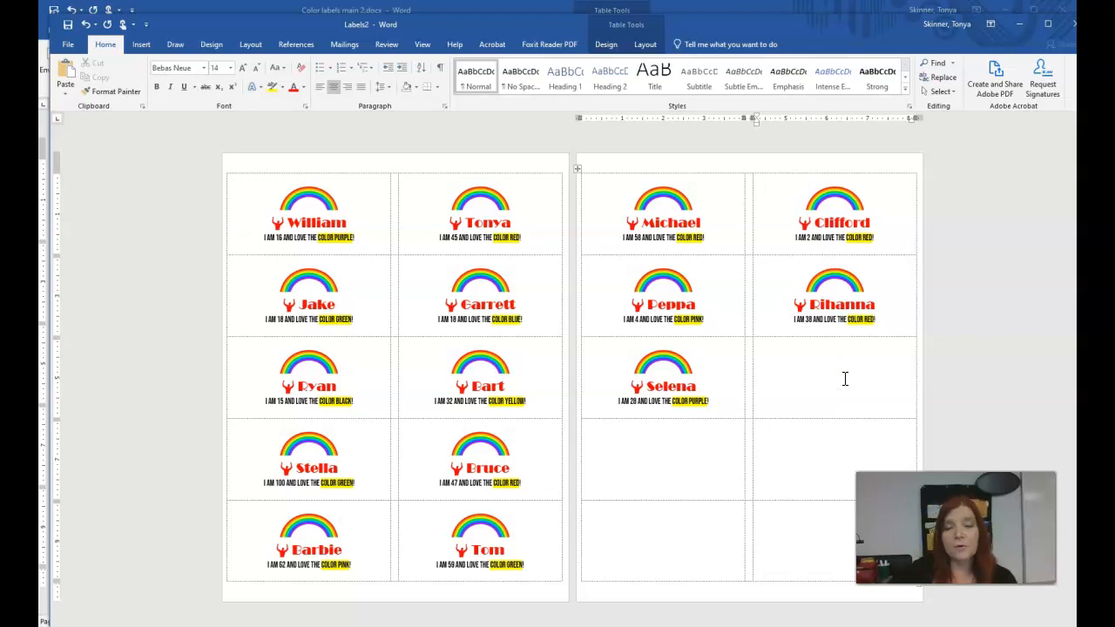
{"action": "left_click", "coordinate": [451, 218]}
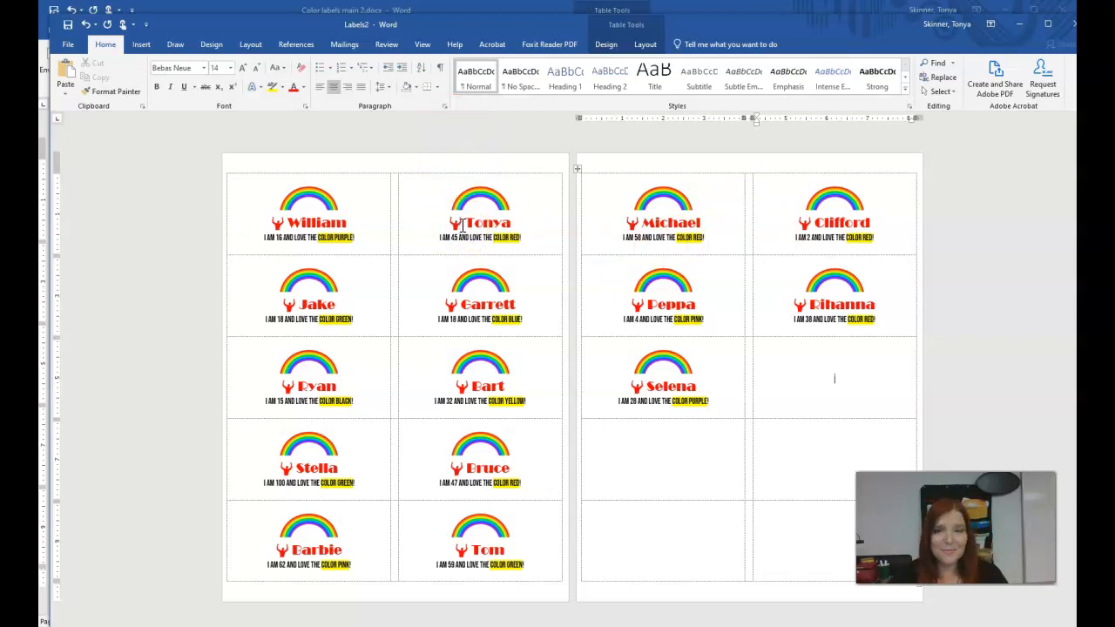
{"action": "left_click", "coordinate": [455, 219]}
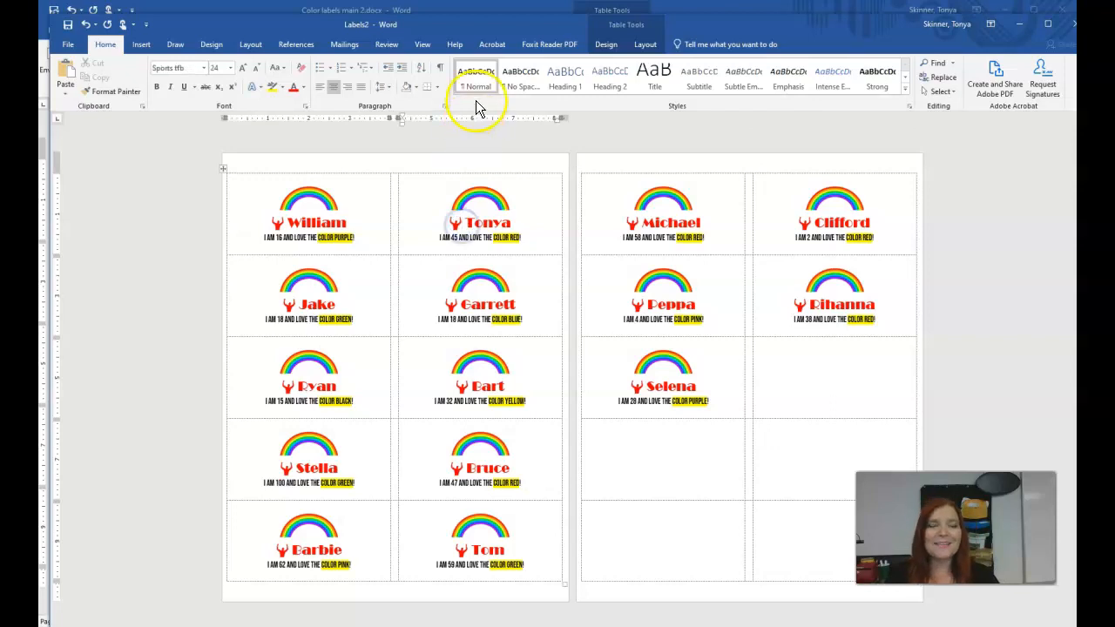
{"action": "left_click", "coordinate": [142, 45]}
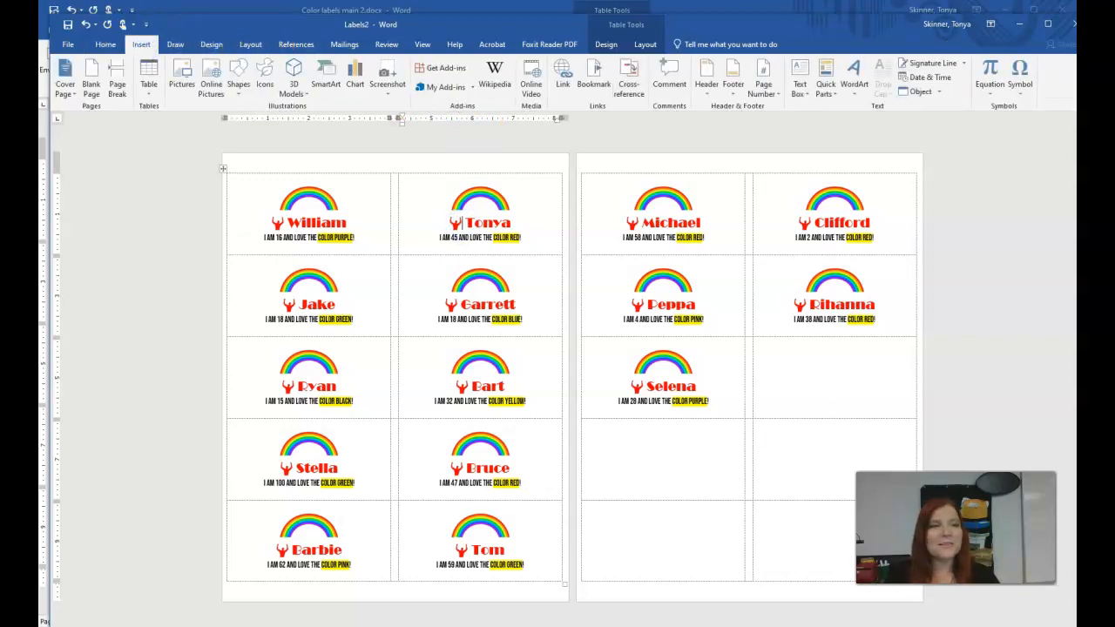
{"action": "left_click", "coordinate": [1021, 78]}
{"action": "left_click", "coordinate": [1053, 180]}
{"action": "left_click", "coordinate": [370, 121]}
{"action": "left_click_drag", "start_coordinate": [371, 164], "coordinate": [374, 170]}
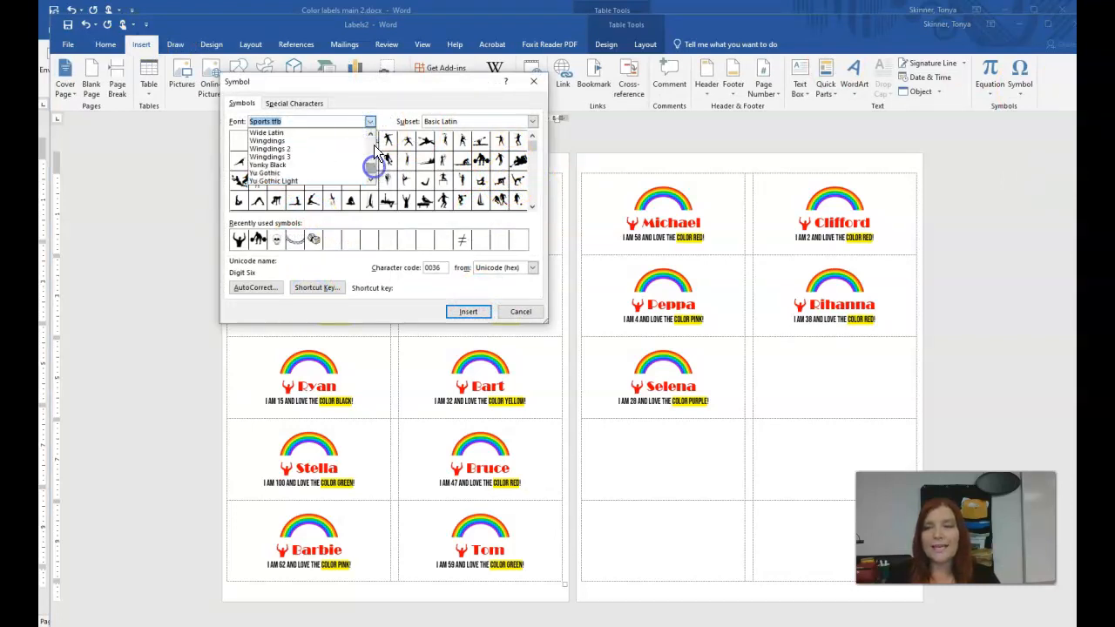
{"action": "left_click", "coordinate": [284, 155]}
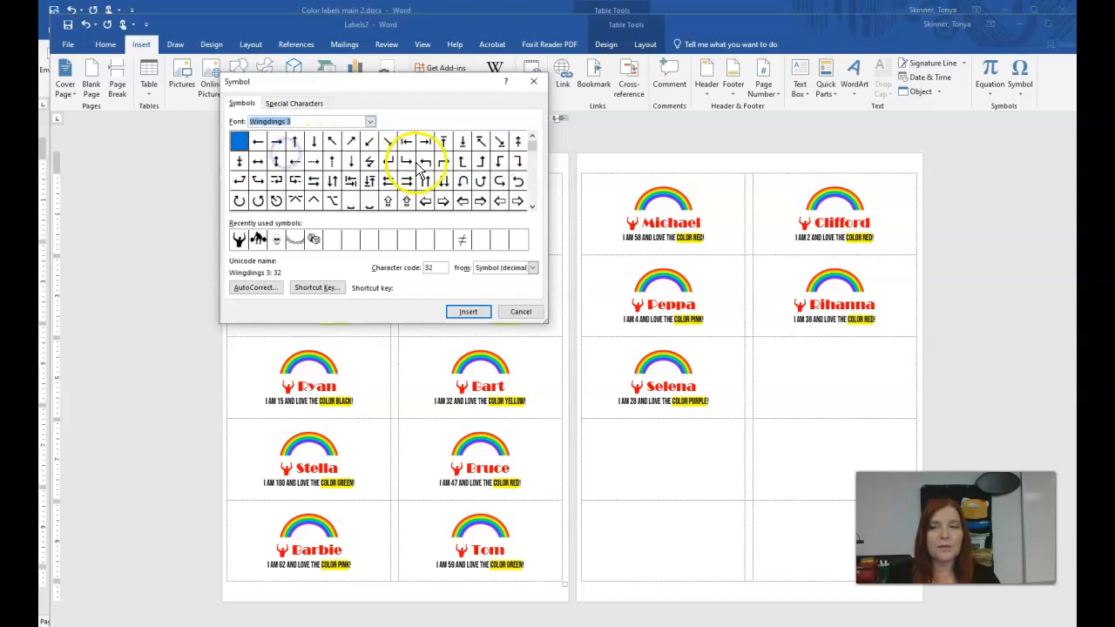
{"action": "left_click", "coordinate": [521, 312]}
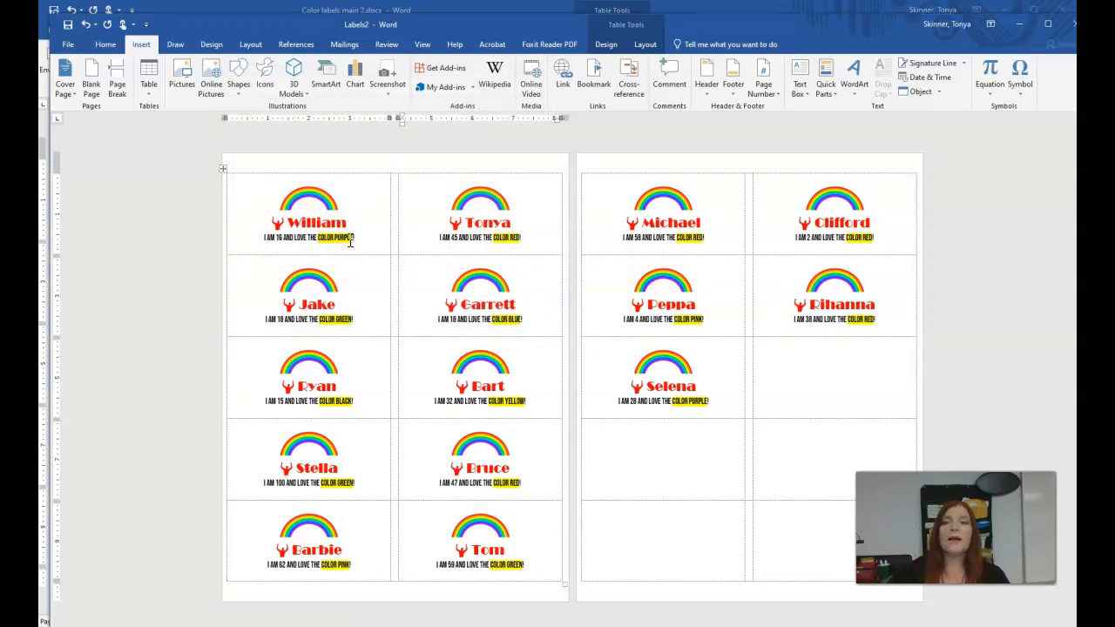
- Save the merged labels document as "Merged Color Labels 2" in the Word 6 Mail Merge folder
{"action": "left_click", "coordinate": [59, 46]}
{"action": "left_click", "coordinate": [83, 166]}
{"action": "left_click", "coordinate": [435, 157]}
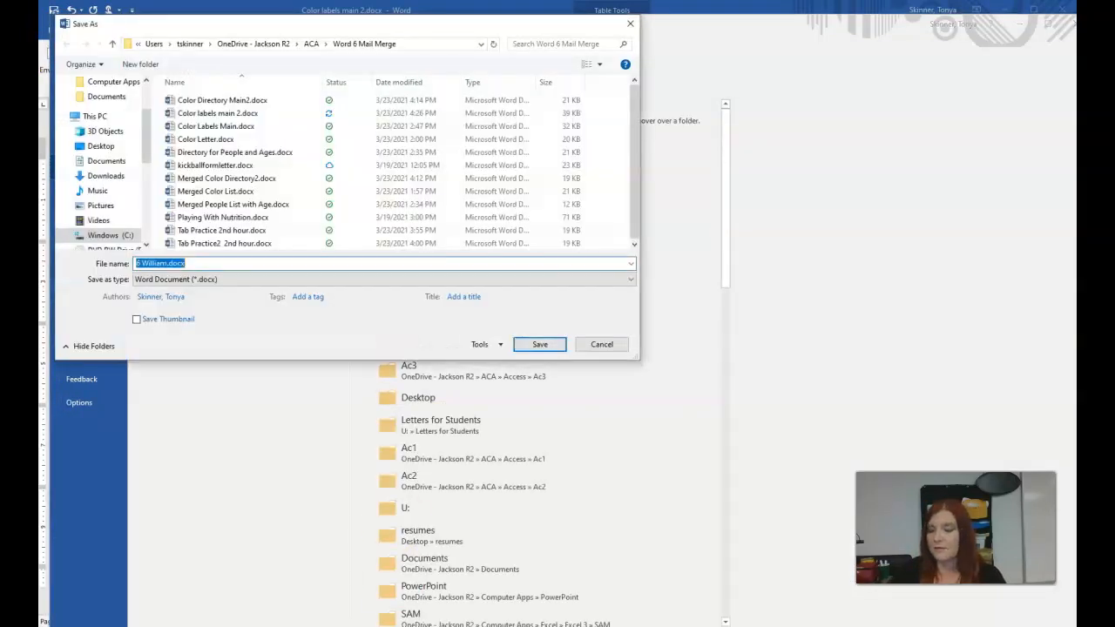
{"action": "mouse_move", "coordinate": [9, 112]}
{"action": "left_mouse_down"}
{"action": "mouse_move", "coordinate": [628, 113]}
{"action": "mouse_move", "coordinate": [9, 114]}
{"action": "left_mouse_up"}
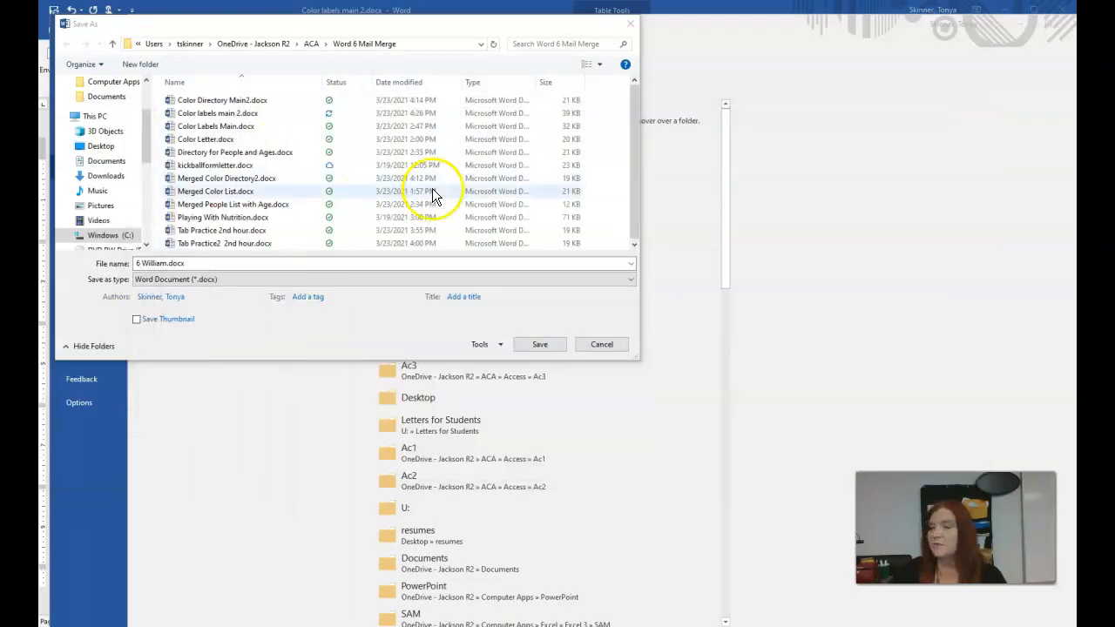
{"action": "left_click", "coordinate": [267, 264]}
{"action": "type", "text": "Merged Colro La"}
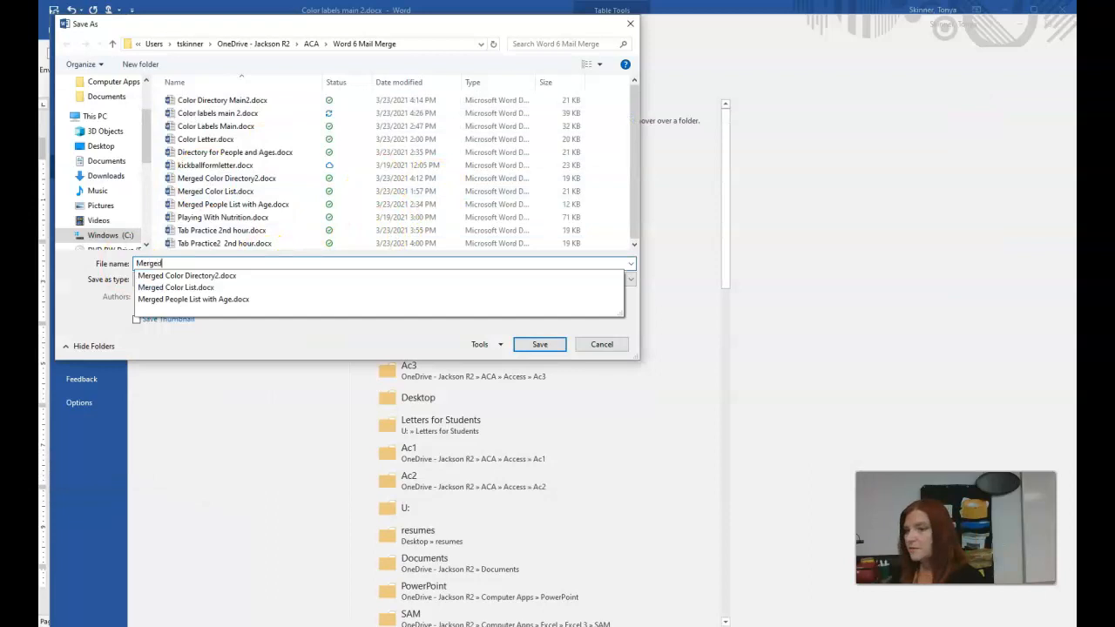
{"action": "key", "text": "BackSpace"}
{"action": "key", "text": "BackSpace"}
{"action": "type", "text": "or Labels 2"}
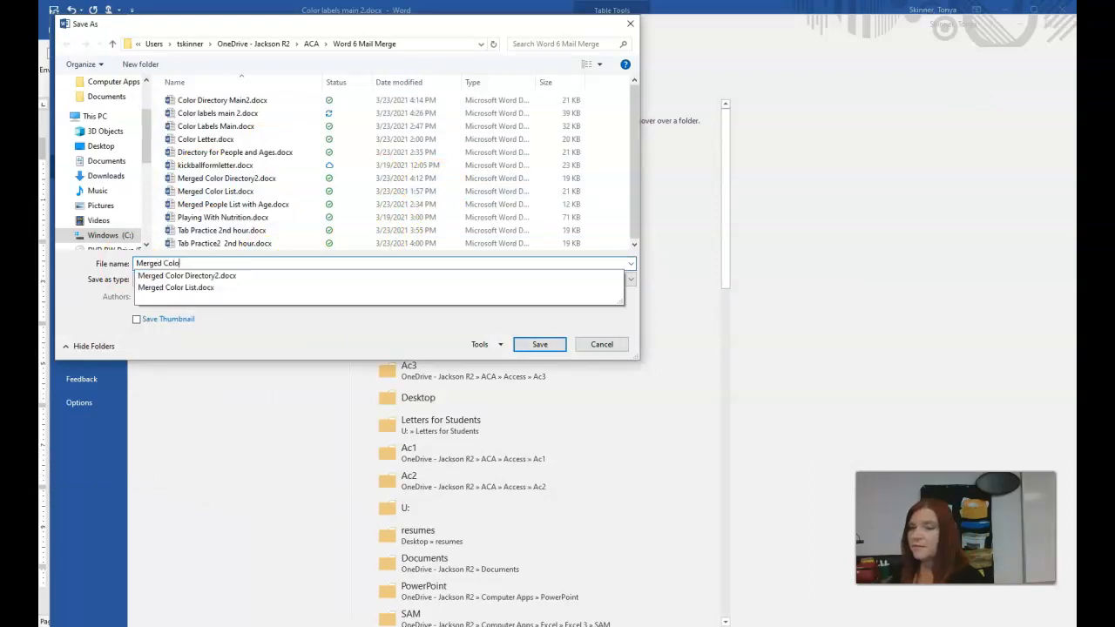
{"action": "key", "text": "Return"}
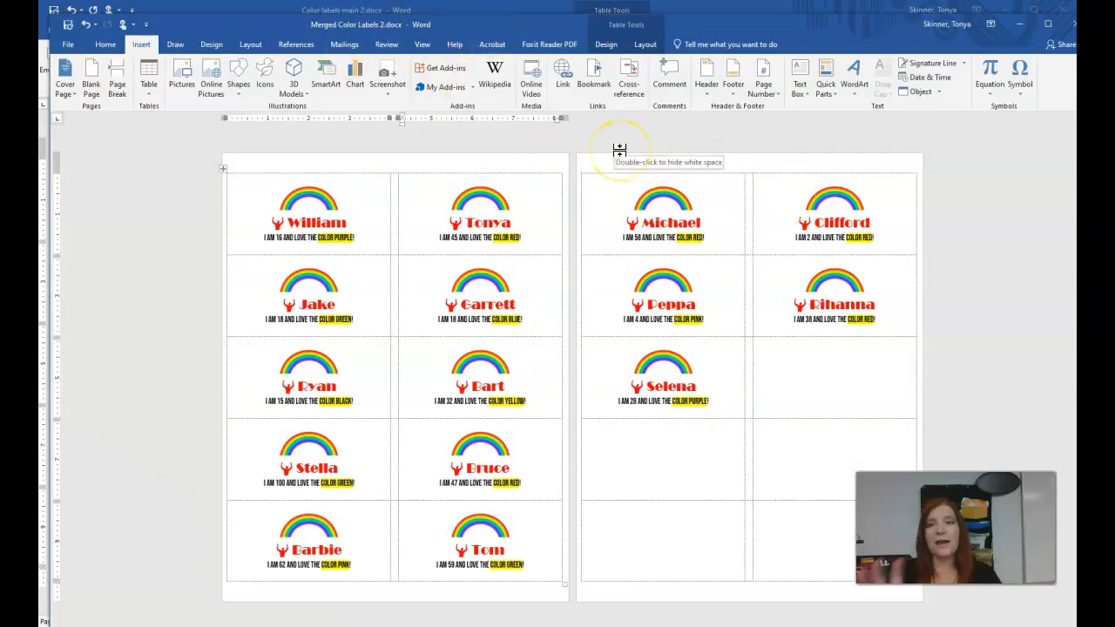
- Move the merged labels window aside and bring the main document, Color labels main 2.docx, to the front
{"action": "left_click_drag", "start_coordinate": [542, 25], "coordinate": [737, 204]}
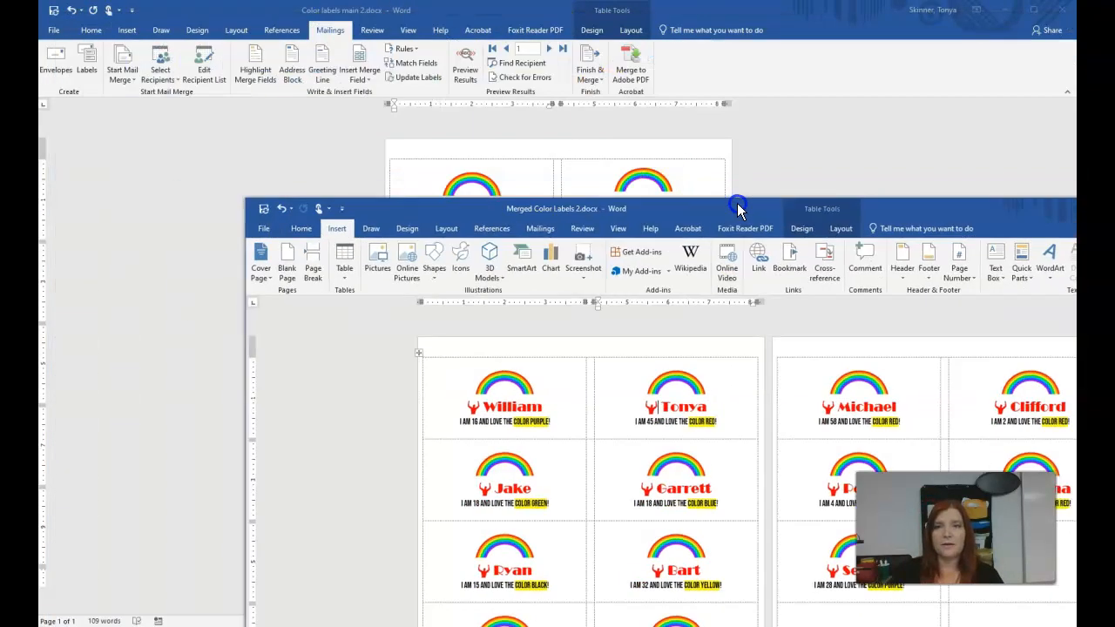
{"action": "left_click", "coordinate": [488, 15]}
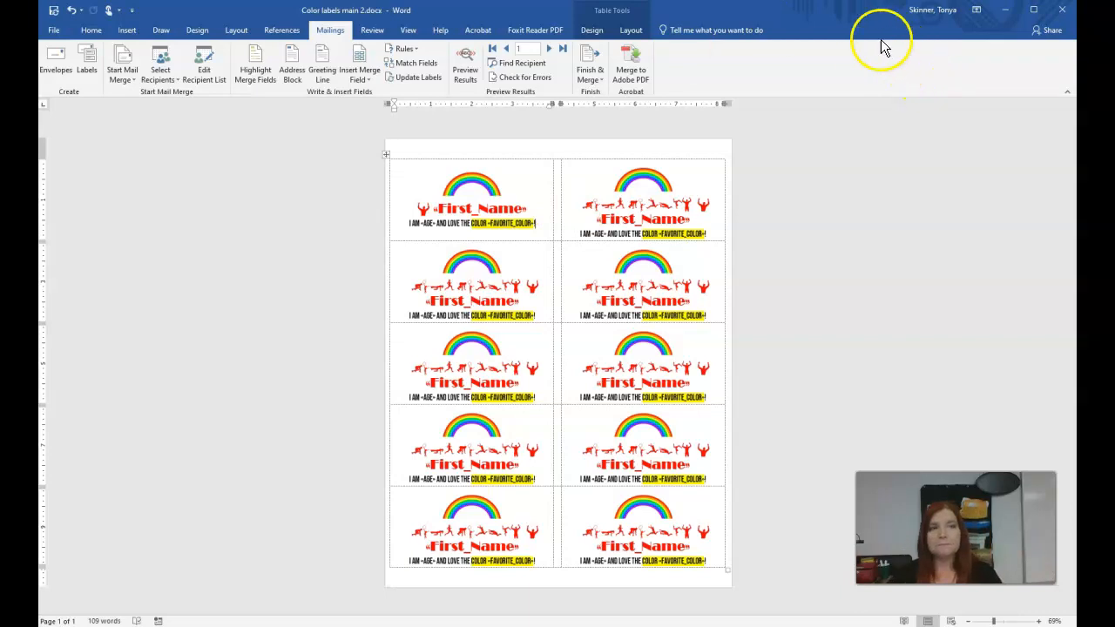
{"action": "left_click", "coordinate": [836, 32]}
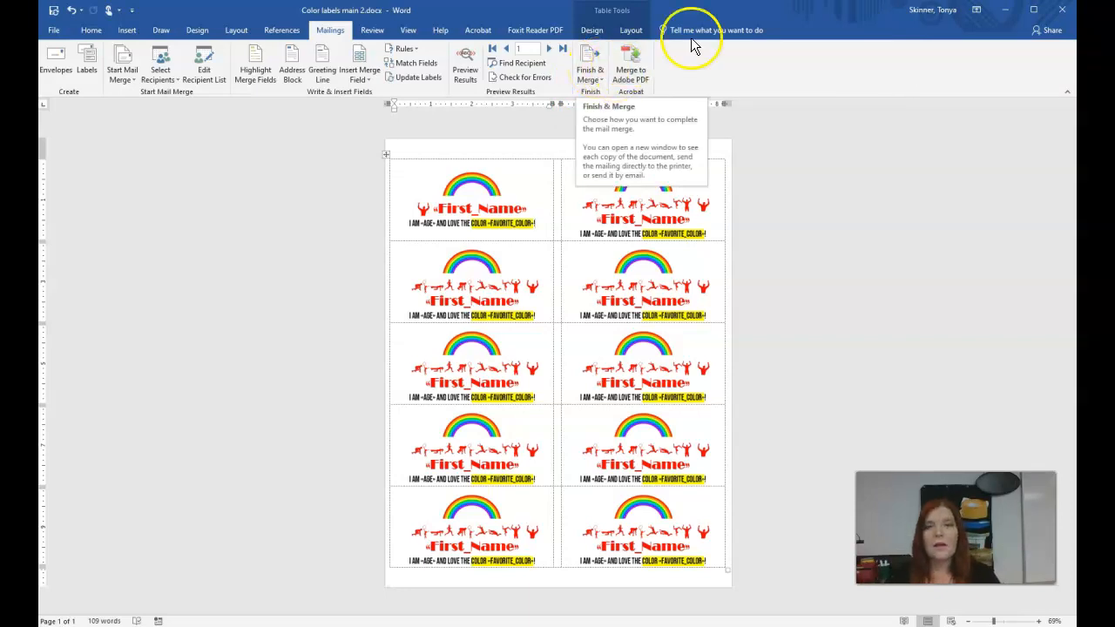
{"action": "left_click", "coordinate": [745, 18]}
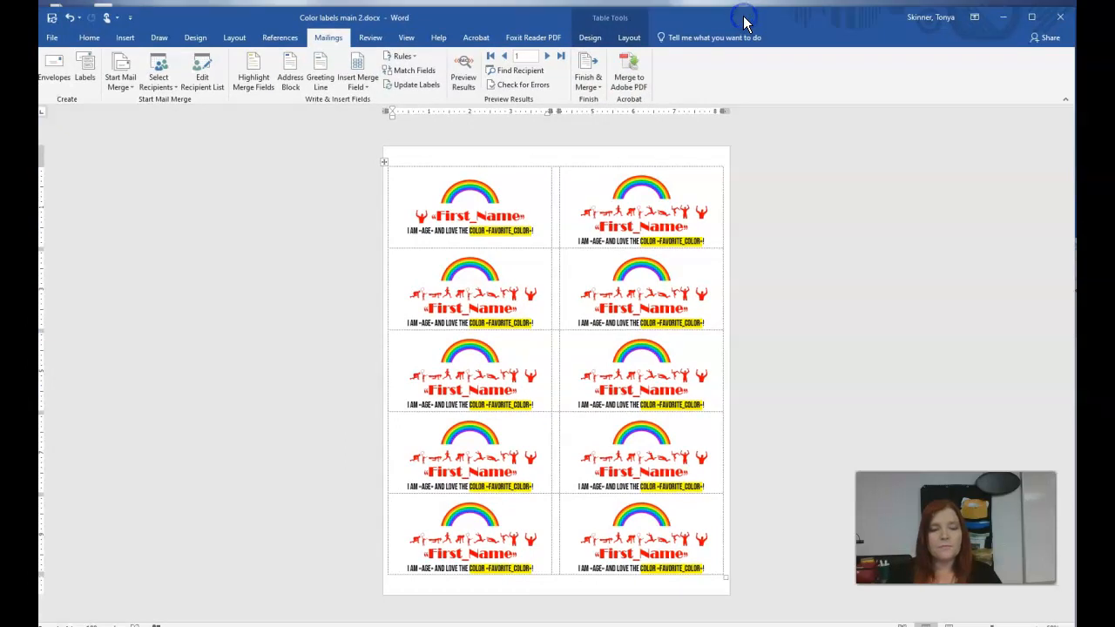
{"action": "left_click", "coordinate": [846, 19]}
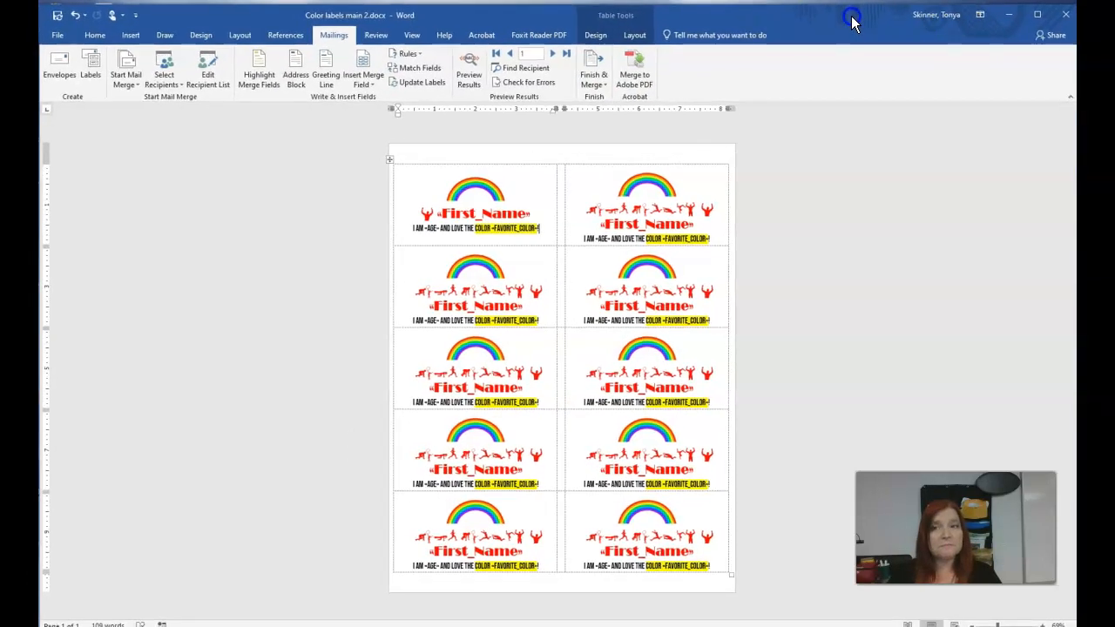
{"action": "left_click", "coordinate": [128, 87]}
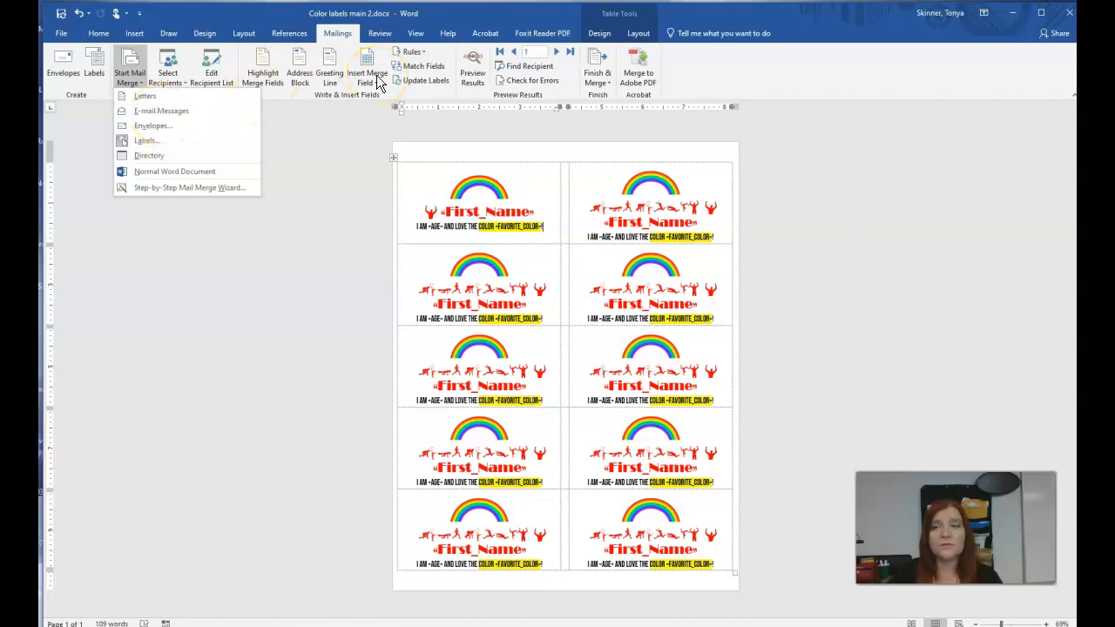
{"action": "left_click", "coordinate": [330, 144]}
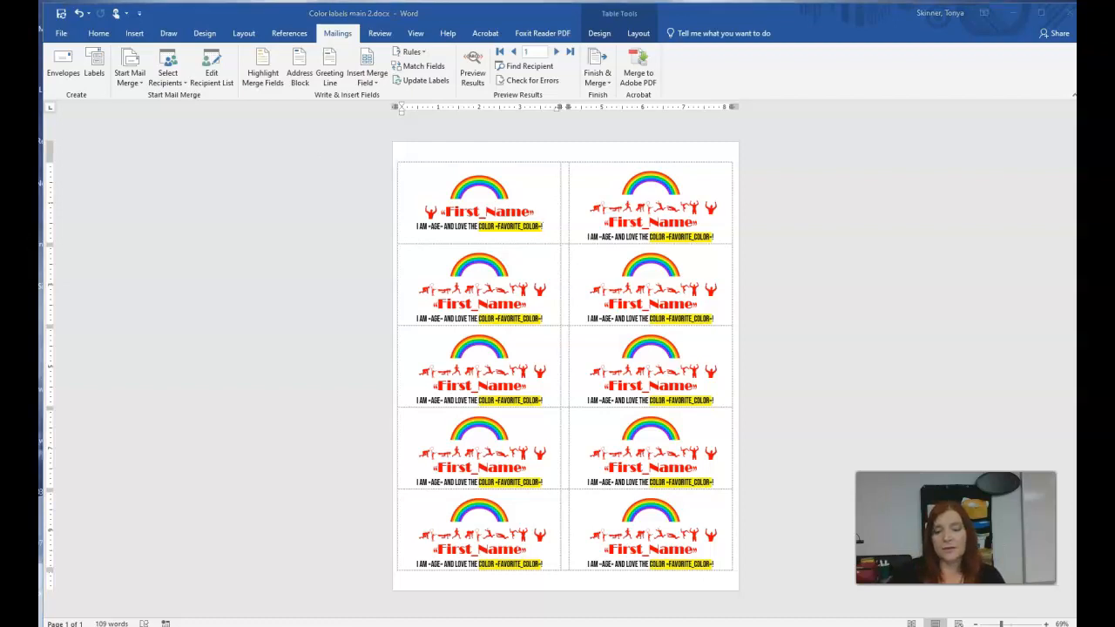
- Switch to the Notepad list of assignment file names, place it over the labels document and narrow its window
{"action": "left_click_drag", "start_coordinate": [40, 125], "coordinate": [682, 93]}
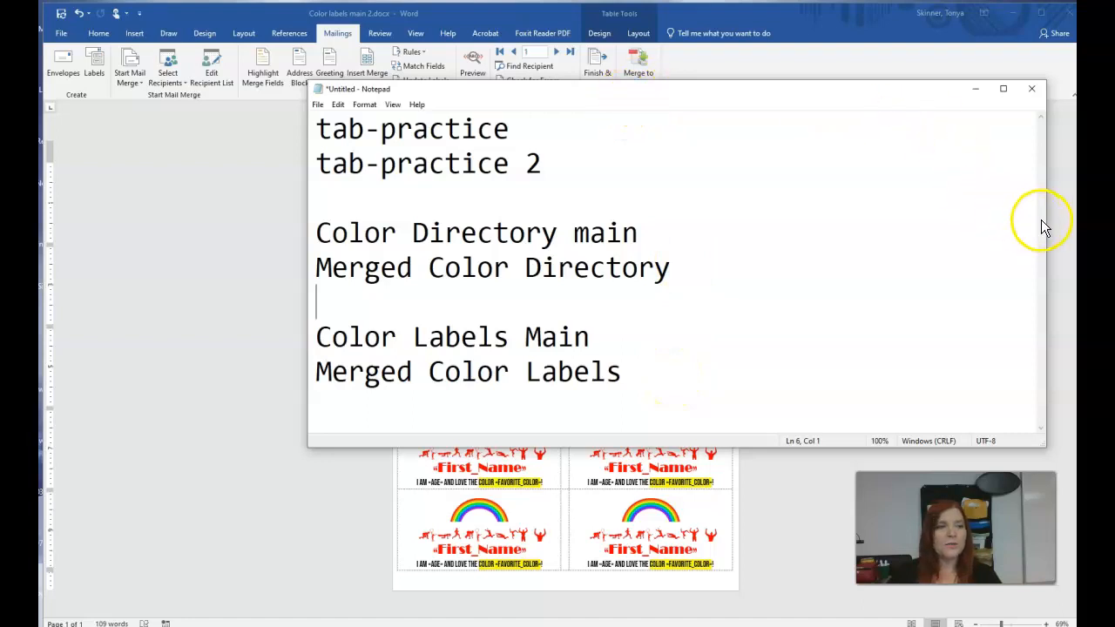
{"action": "left_click_drag", "start_coordinate": [1046, 221], "coordinate": [739, 229]}
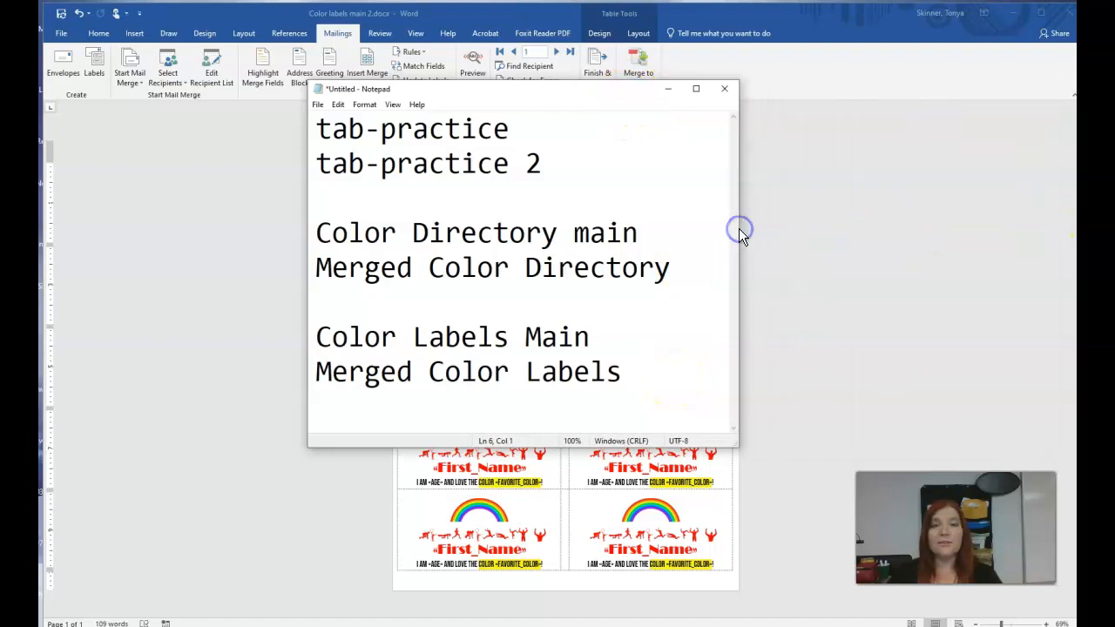